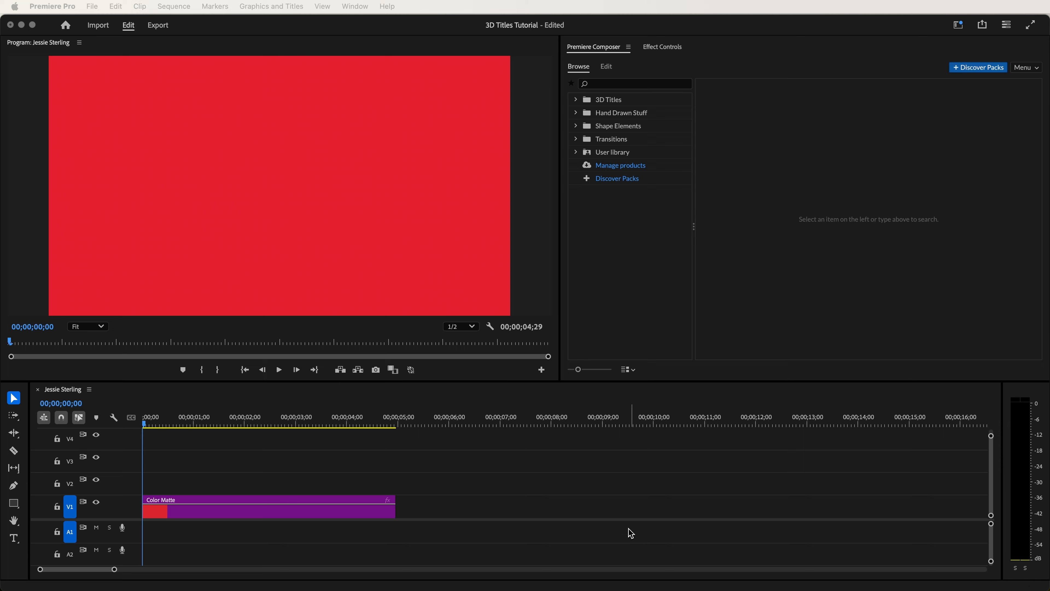
# - Add the first Lower Third Rotation 01 title from the 3D Titles Rotation 01 folder above the color matte, starting at the sequence's beginning
pyautogui.click(612, 100)
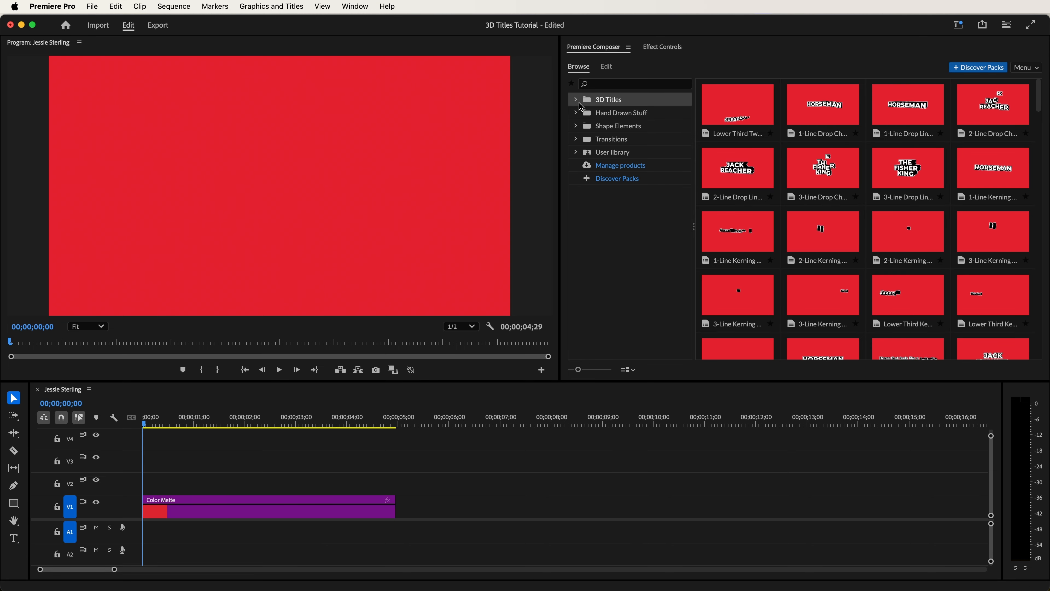
pyautogui.click(575, 99)
pyautogui.click(625, 153)
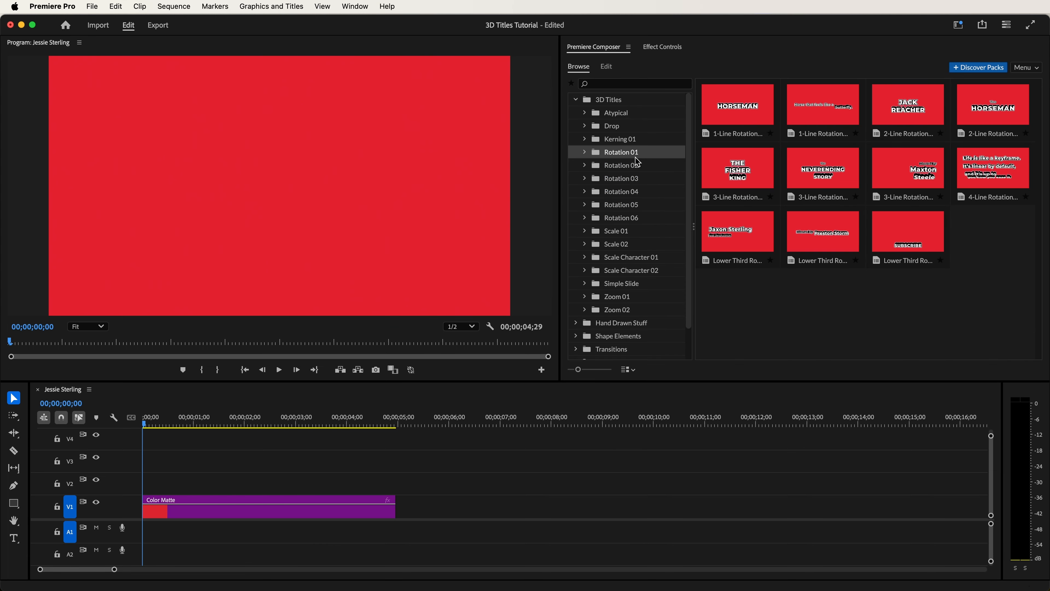
pyautogui.click(751, 239)
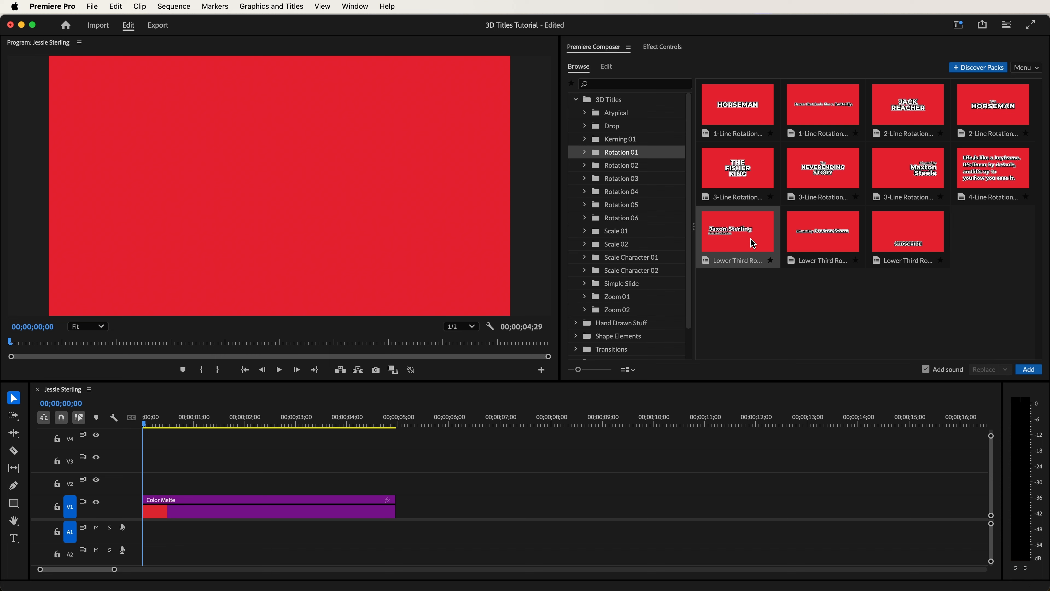
pyautogui.click(1028, 369)
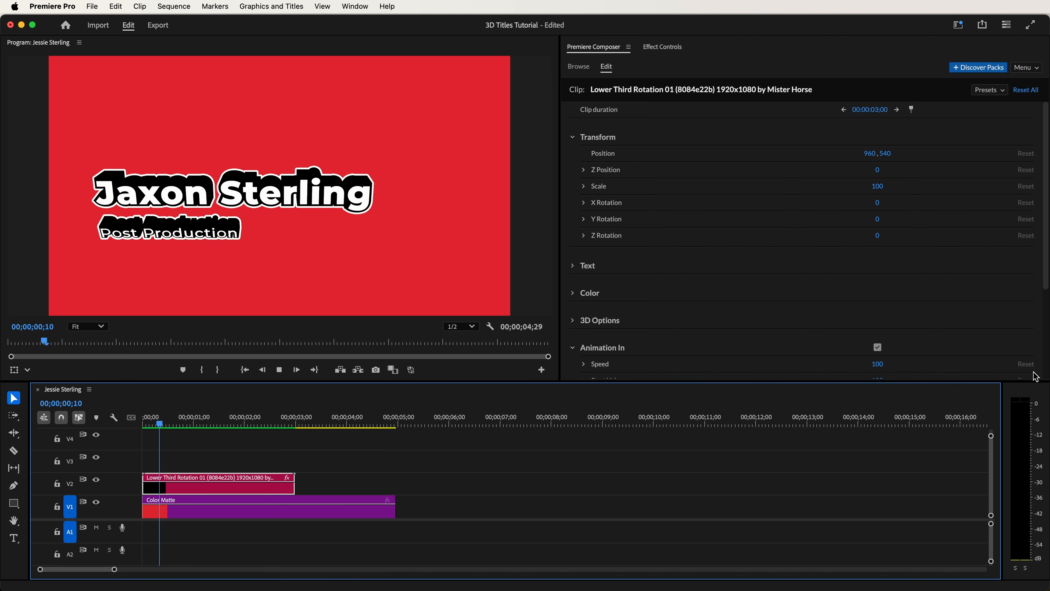
# - Set the lower third title's overall scale to 75
pyautogui.click(881, 208)
pyautogui.moveTo(885, 207); pyautogui.dragTo(878, 240)
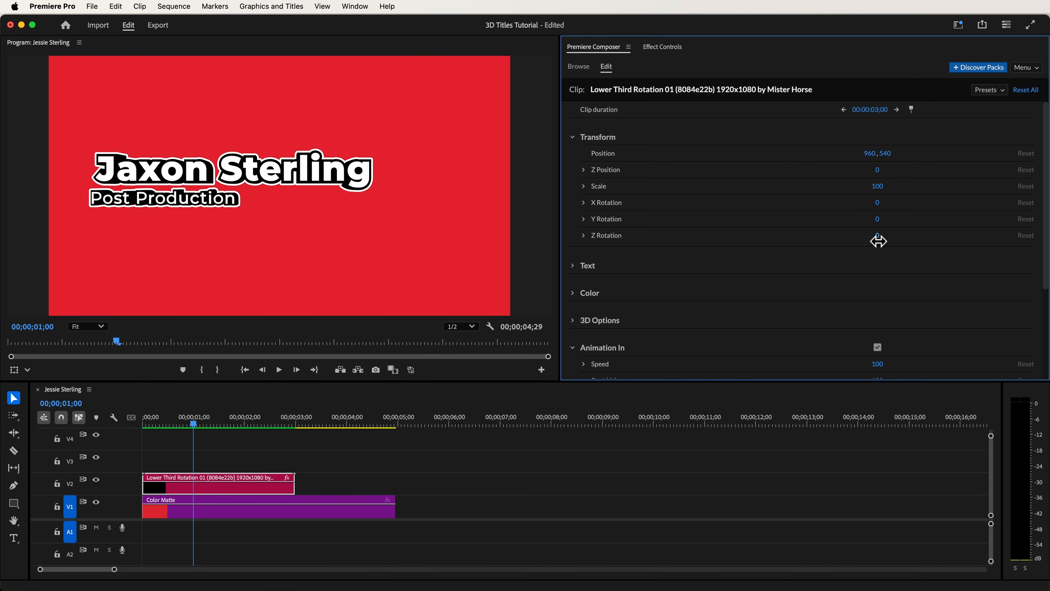
pyautogui.moveTo(871, 190); pyautogui.dragTo(866, 190)
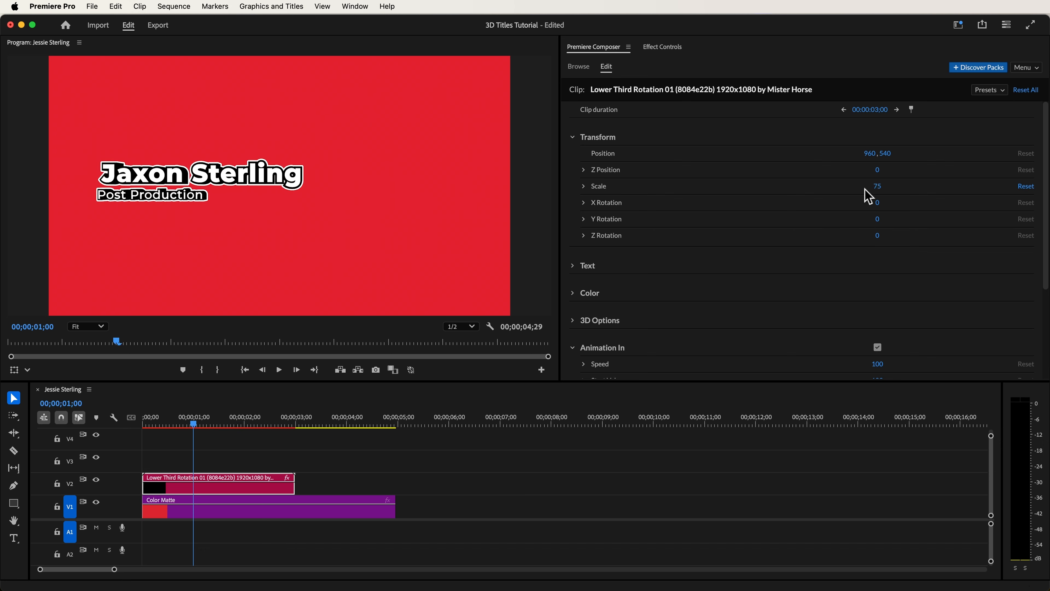
# - Replace the title's first text line with the performer's full name and the second line with "Performer"
pyautogui.click(573, 266)
pyautogui.moveTo(1046, 198); pyautogui.dragTo(1046, 238)
pyautogui.scroll(-1, 1046, 238)
pyautogui.moveTo(723, 150); pyautogui.dragTo(576, 155)
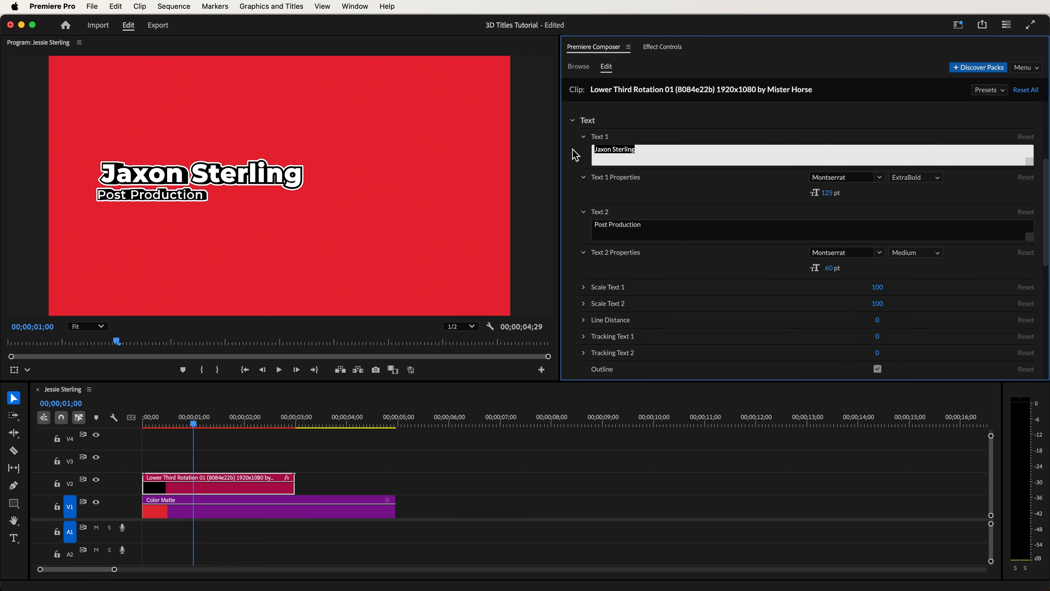
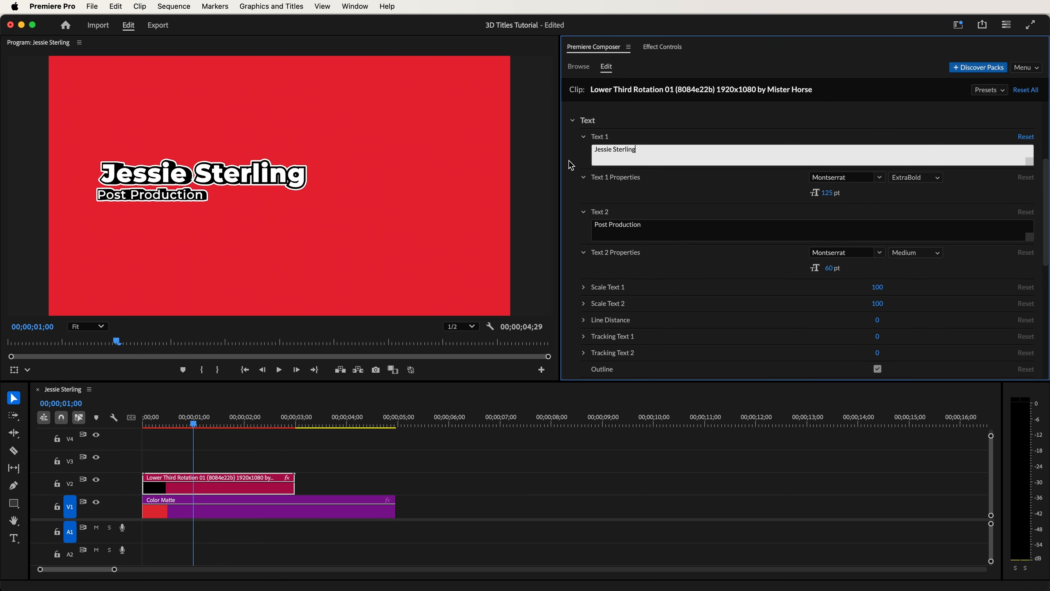
pyautogui.click(665, 229)
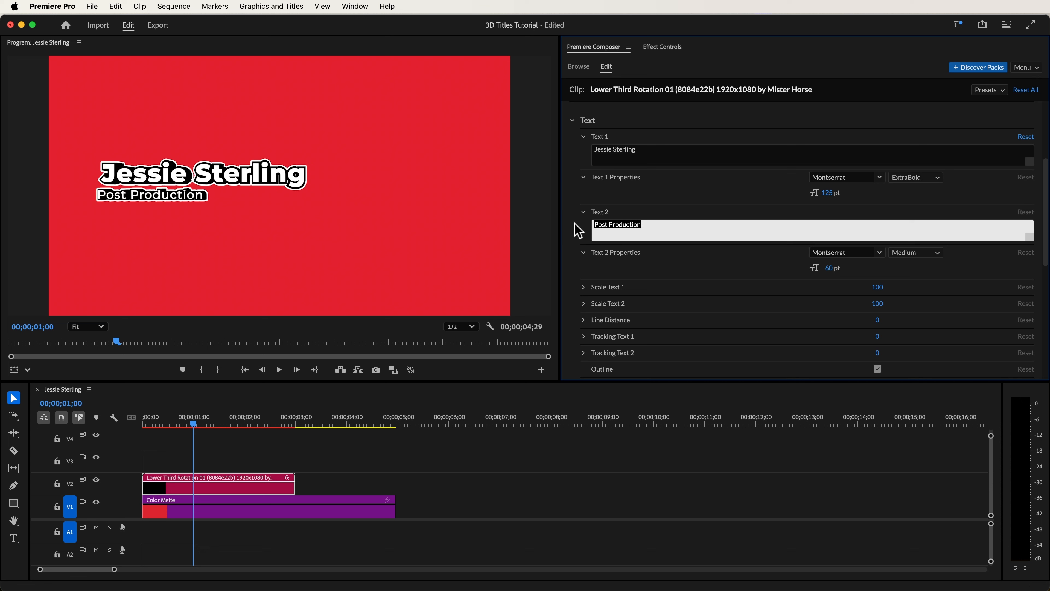
pyautogui.write('Performer')
pyautogui.click(579, 230)
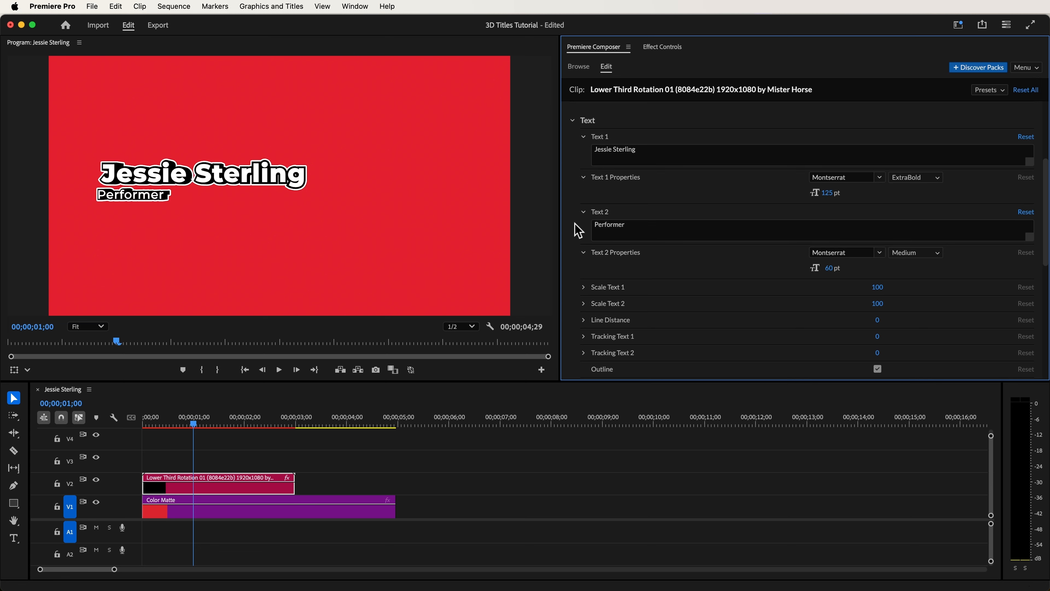
# - Set the font of the title's first text line to Bely Display
pyautogui.click(852, 181)
pyautogui.write('Bely')
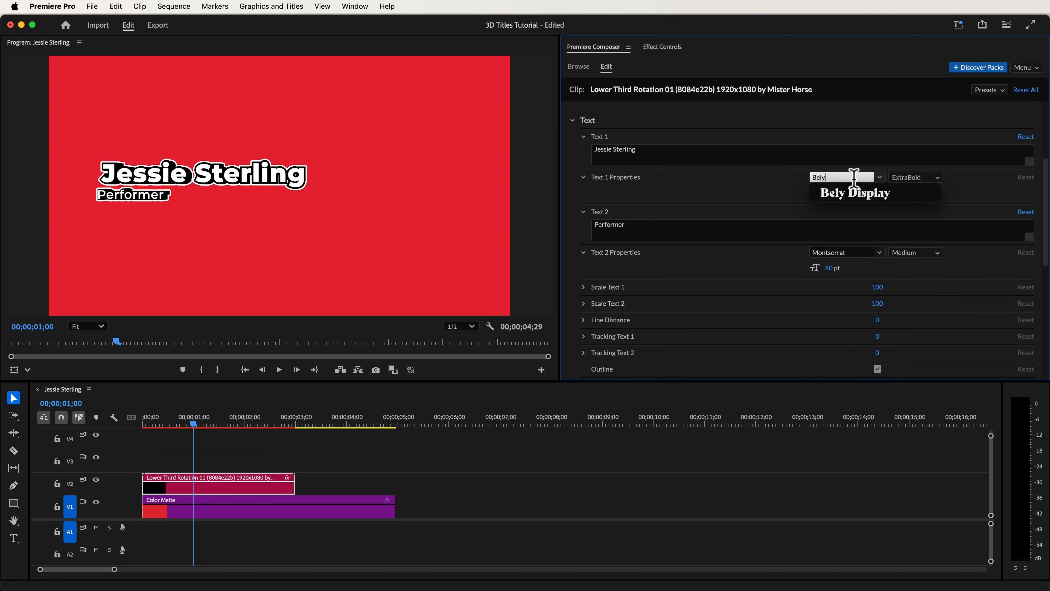
pyautogui.click(855, 195)
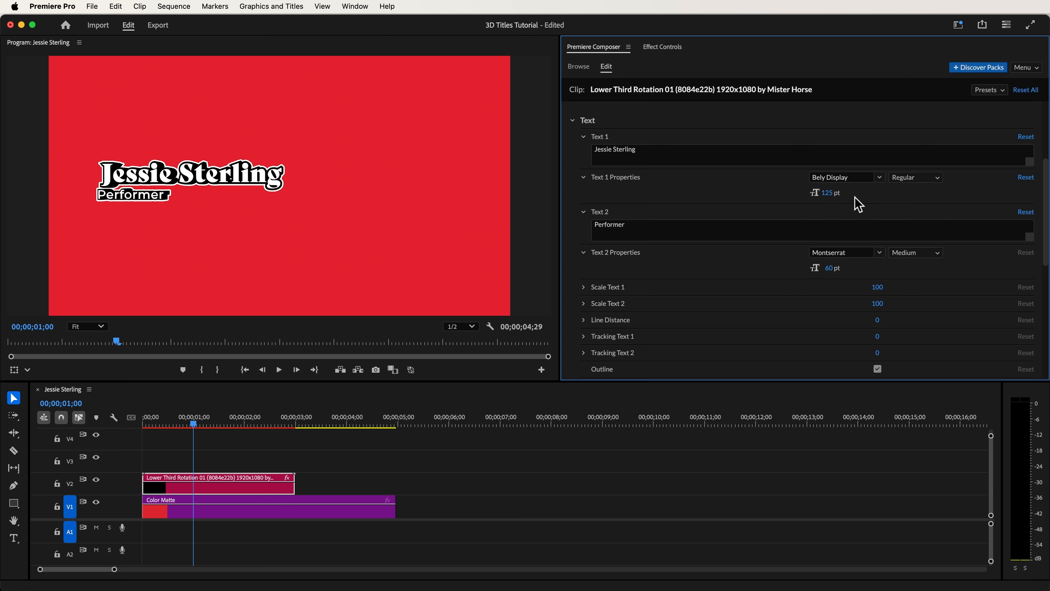
# - Set the second text line's Montserrat style to Regular and turn off the title's text outline
pyautogui.click(918, 254)
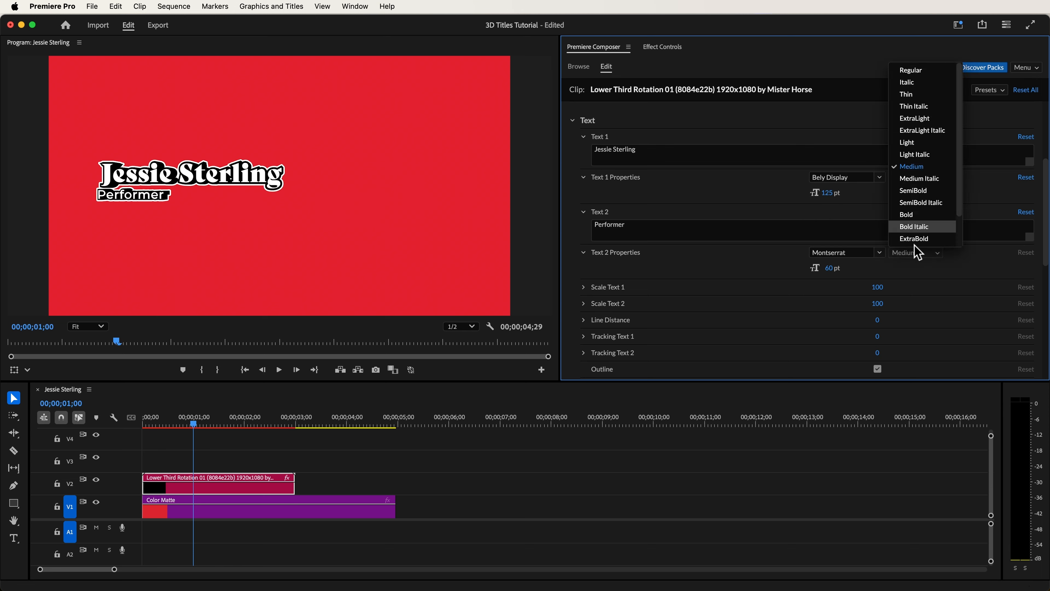
pyautogui.click(926, 74)
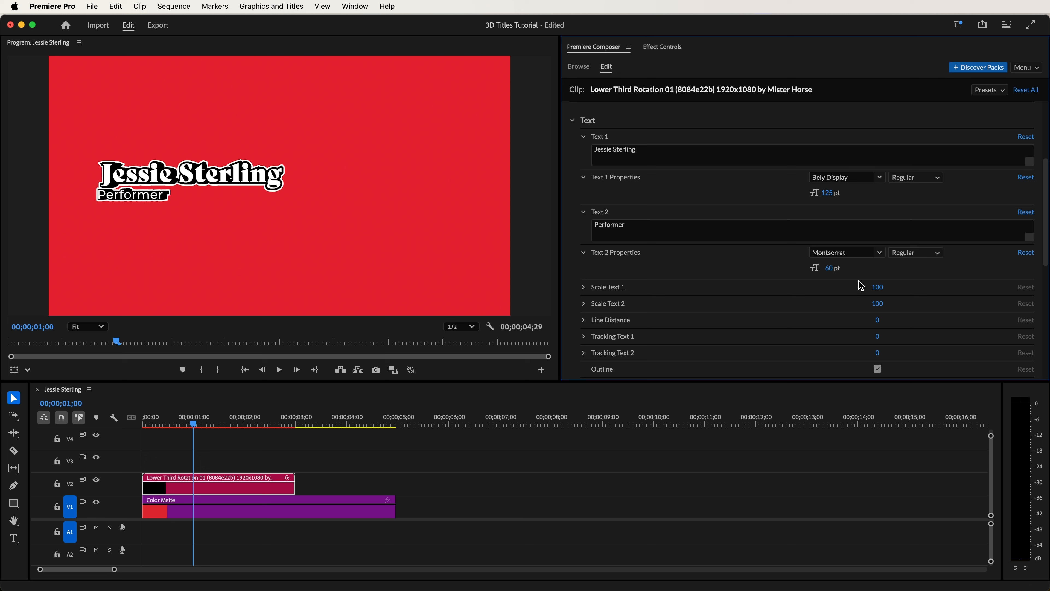
pyautogui.moveTo(883, 323); pyautogui.dragTo(879, 360)
pyautogui.click(878, 368)
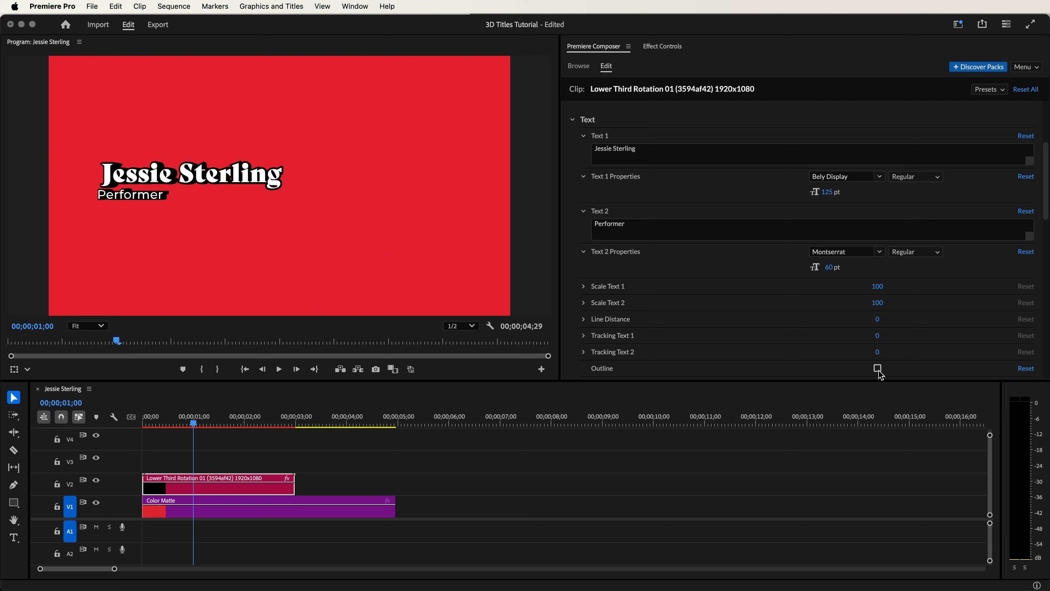
# - Lower the program monitor's playback resolution to 1/4 and play the sequence from the start
pyautogui.click(470, 328)
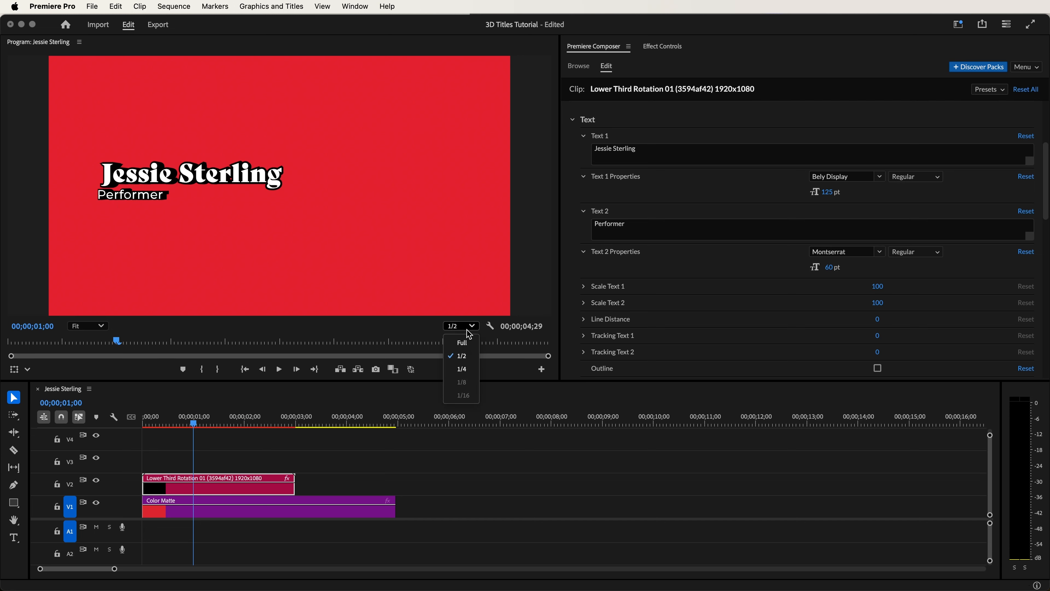
pyautogui.click(466, 375)
pyautogui.press('space')
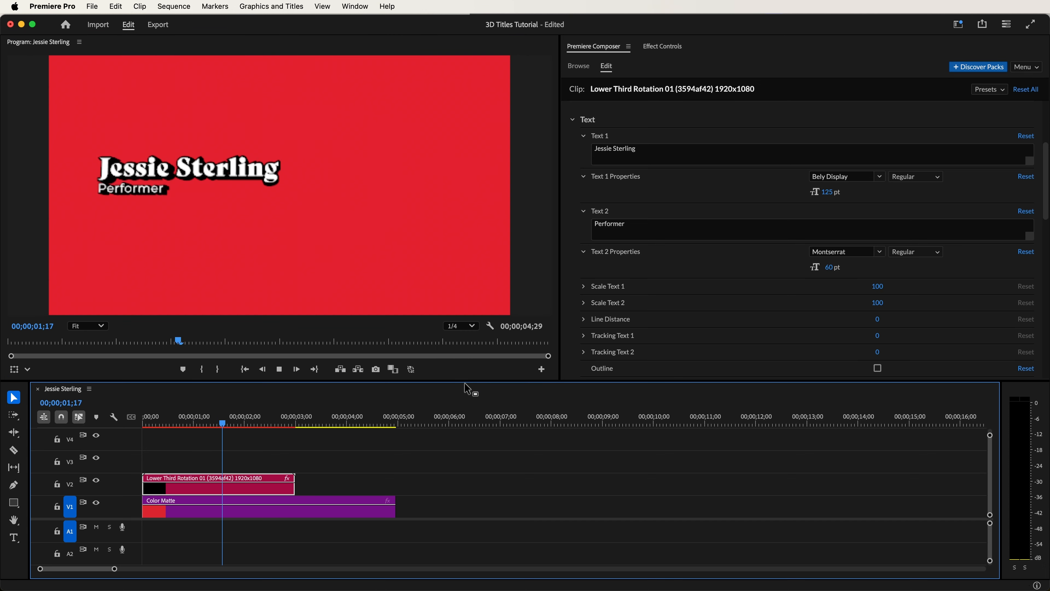
pyautogui.press('Home')
pyautogui.press('space')
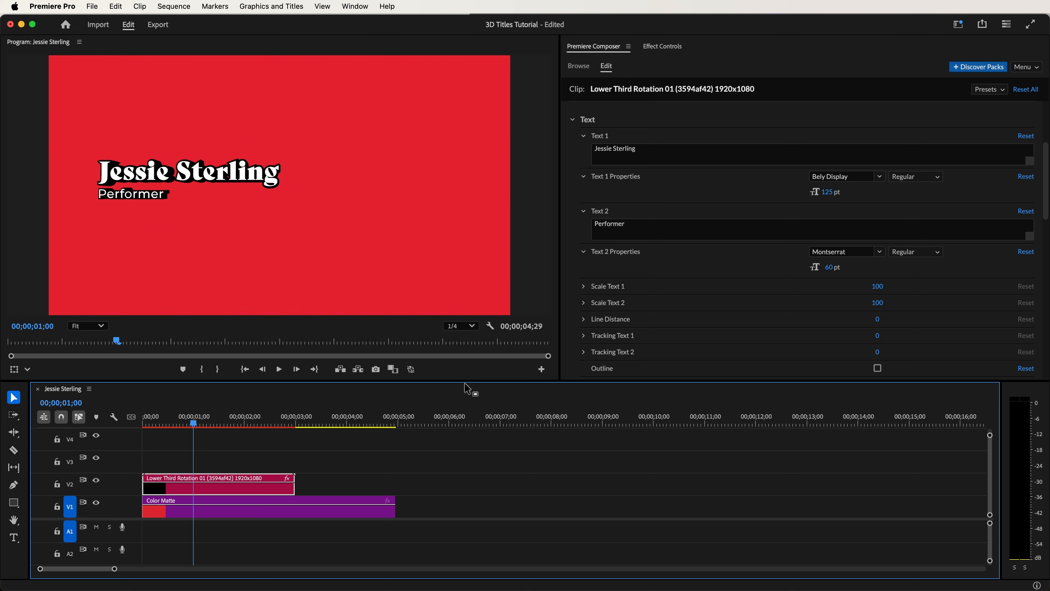
# - Mark an in-to-out range covering the title clip, from the sequence start to about three seconds, and render it
pyautogui.moveTo(227, 424)
pyautogui.mouseDown()
pyautogui.moveTo(144, 423)
pyautogui.moveTo(300, 440)
pyautogui.mouseUp()
pyautogui.click(203, 370)
pyautogui.press('o')
pyautogui.press('Return')
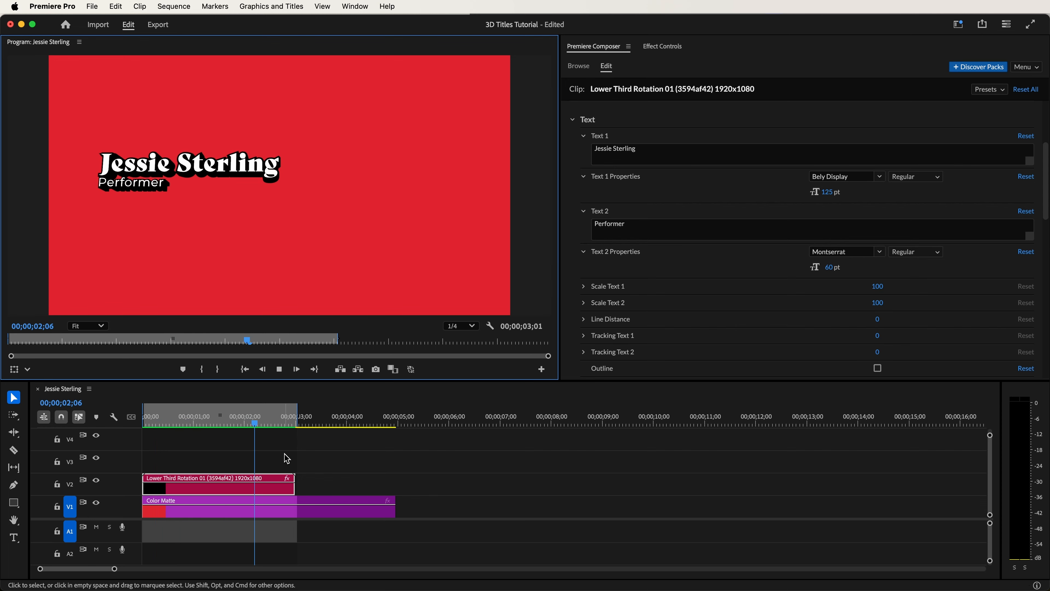
# - Clear the sequence's out and in points and stop playback
pyautogui.hotkey('alt', 'o')
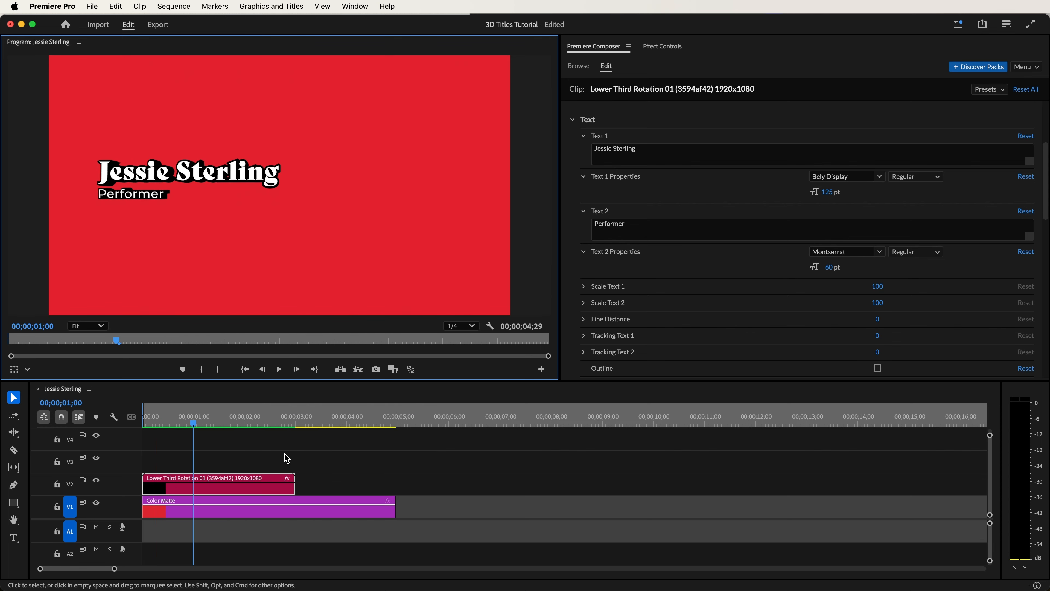
pyautogui.hotkey('alt', 'i')
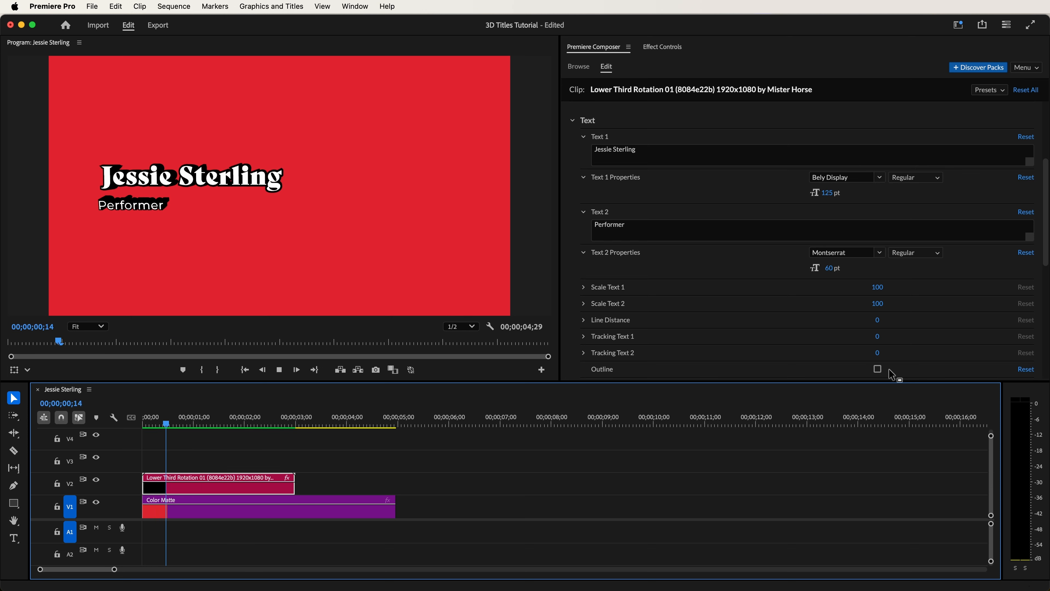
pyautogui.click(888, 370)
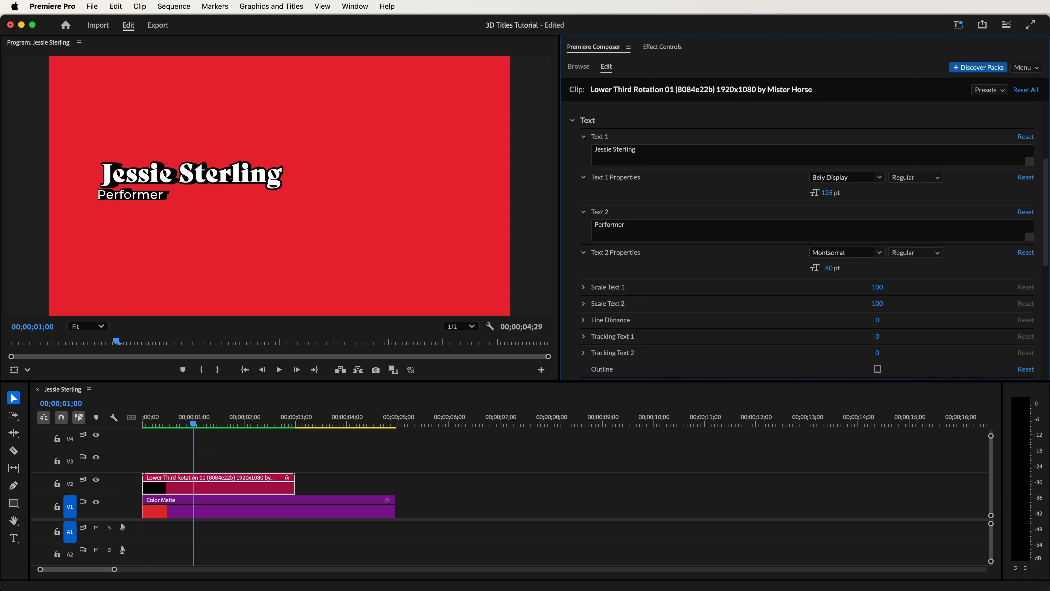
# - Overwrite the color matte on V1 with Presenter.mp4 from the Your Footage bin and preview the title over it
pyautogui.moveTo(524, 590); pyautogui.dragTo(538, 224)
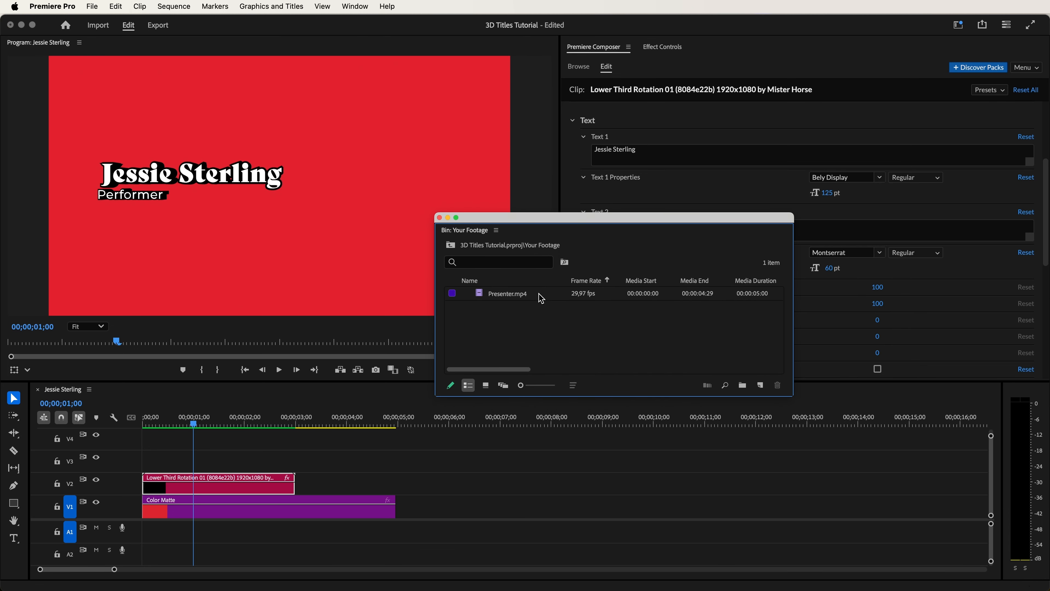
pyautogui.click(519, 298)
pyautogui.moveTo(521, 303); pyautogui.dragTo(145, 513)
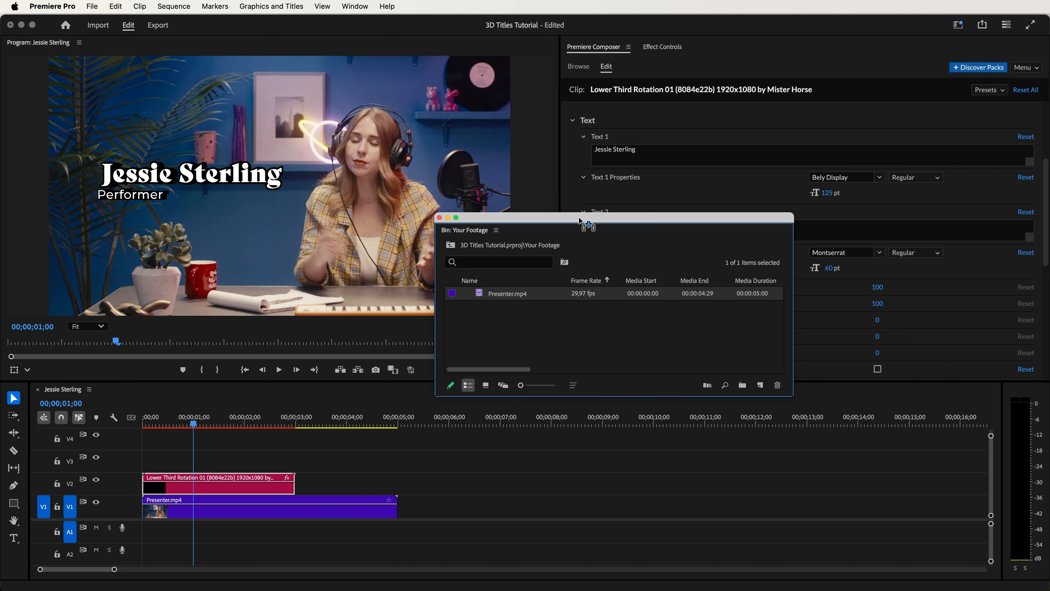
pyautogui.moveTo(587, 217); pyautogui.dragTo(534, 389)
pyautogui.click(534, 389)
pyautogui.press('space')
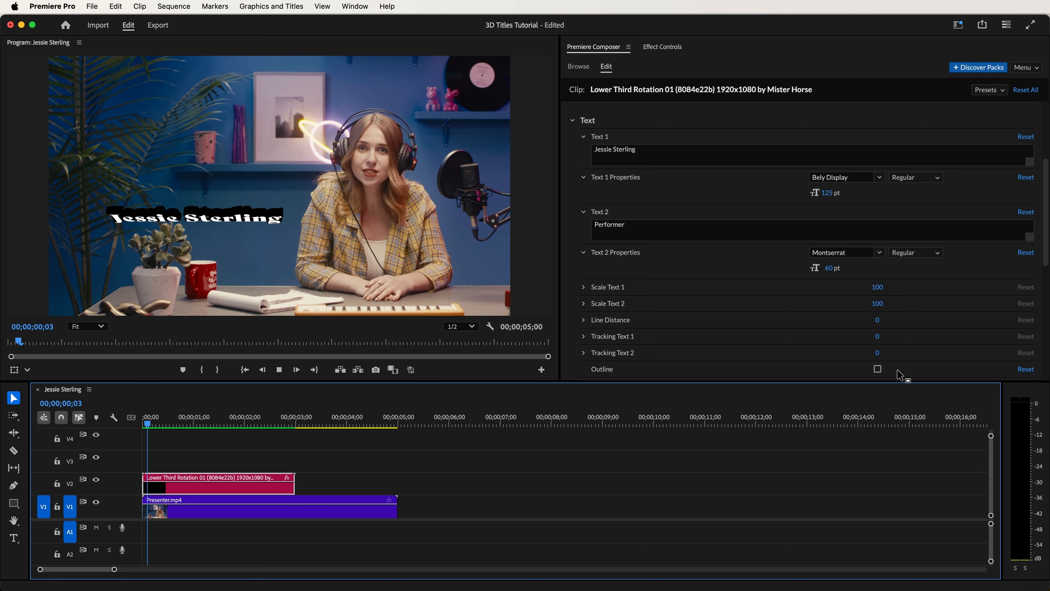
pyautogui.click(901, 376)
# - Set the Text 1 color to pale lilac e1cff8 and the Text 2 color to red f04040
pyautogui.moveTo(1045, 236); pyautogui.dragTo(1049, 324)
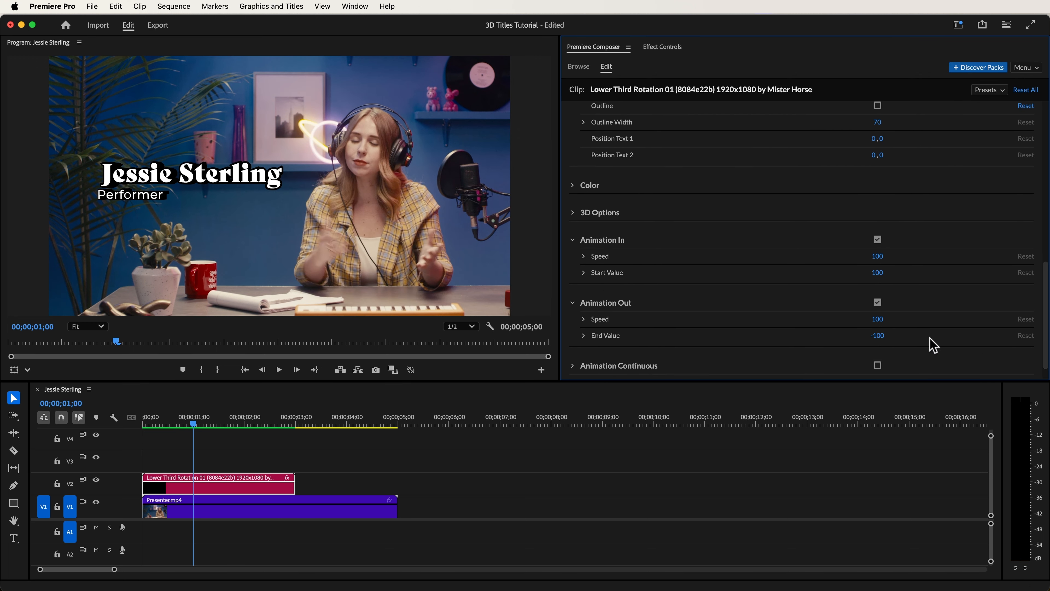
pyautogui.click(573, 186)
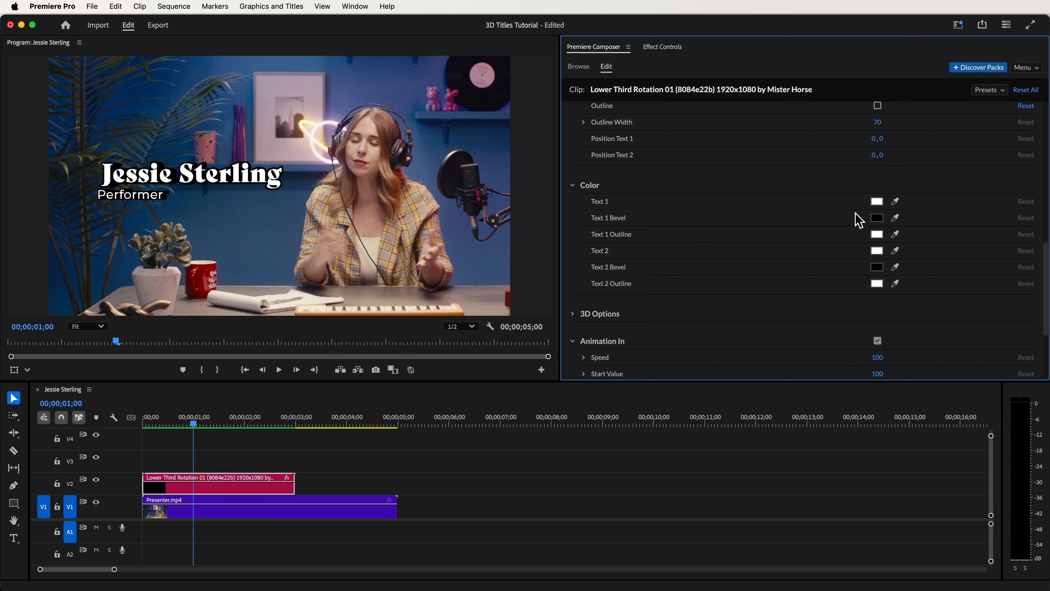
pyautogui.click(877, 201)
pyautogui.moveTo(884, 134); pyautogui.dragTo(886, 230)
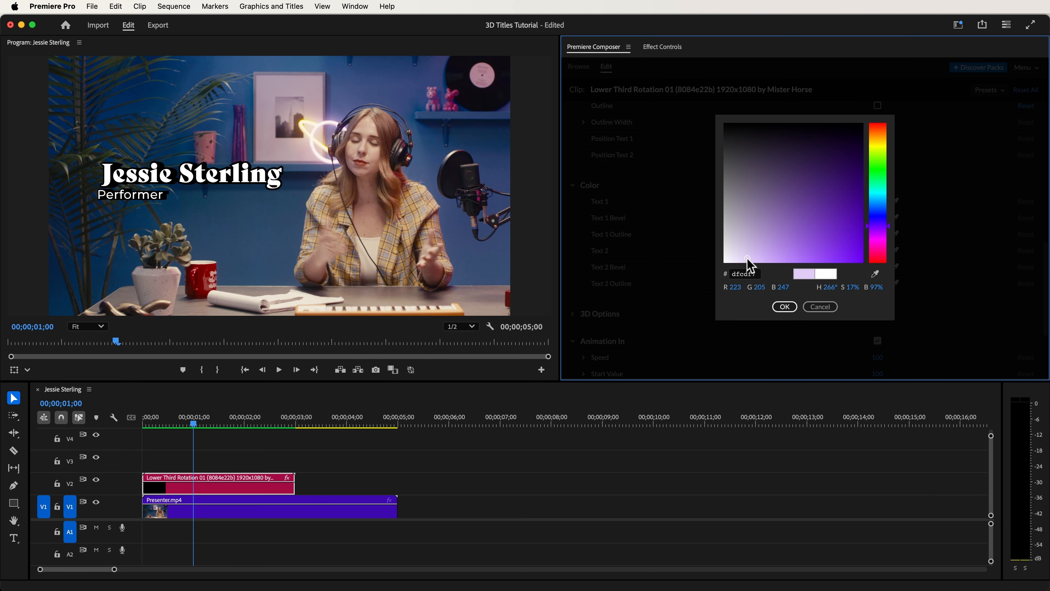
pyautogui.click(785, 306)
pyautogui.click(877, 251)
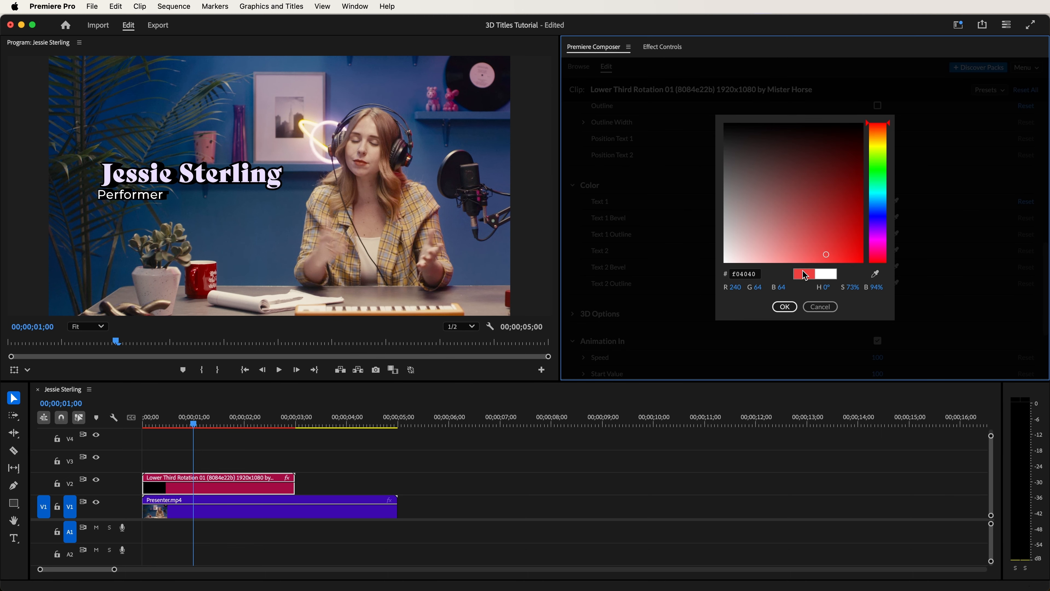
pyautogui.click(785, 306)
# - Move the title to position 925, 570 and preview the result
pyautogui.moveTo(1045, 295); pyautogui.dragTo(1045, 143)
pyautogui.moveTo(867, 155); pyautogui.dragTo(903, 156)
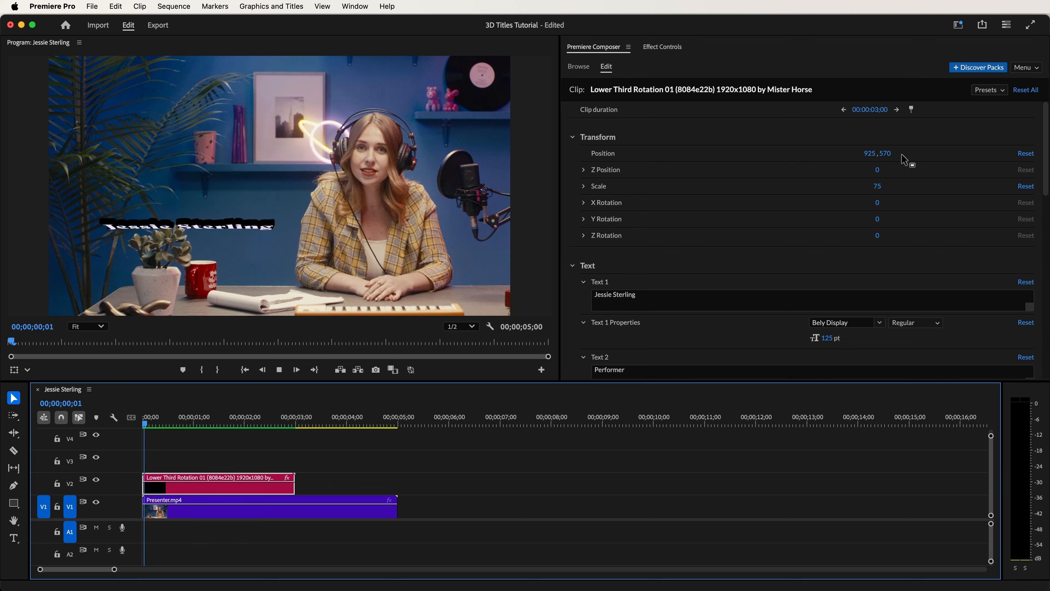
pyautogui.press('space')
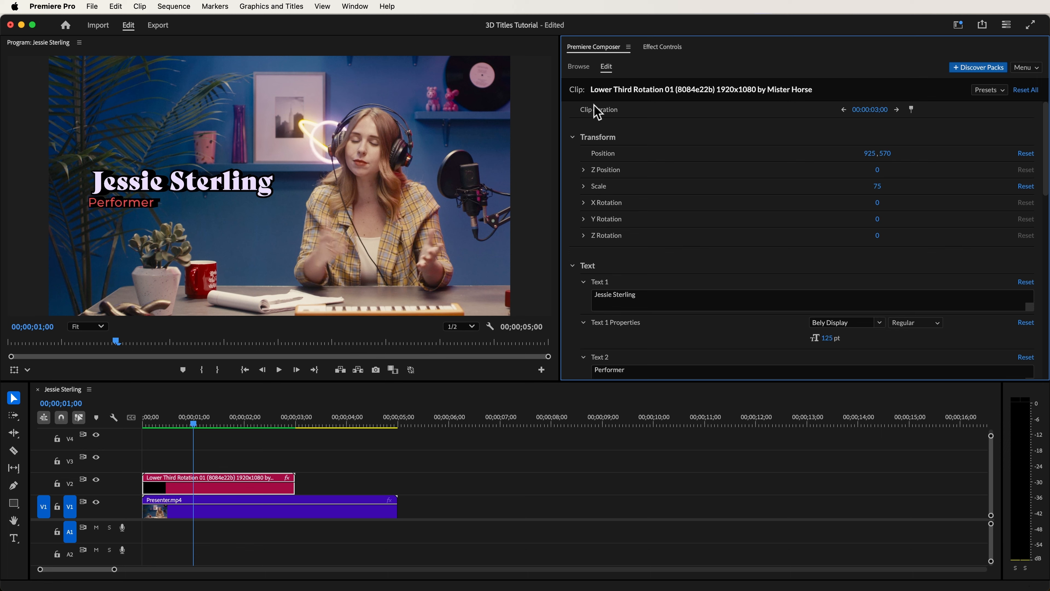
# - Search the Premiere Composer library for Multiple Glitter and add Multiple Glitter 1 above the lower third title
pyautogui.click(578, 68)
pyautogui.click(602, 84)
pyautogui.write('Multip')
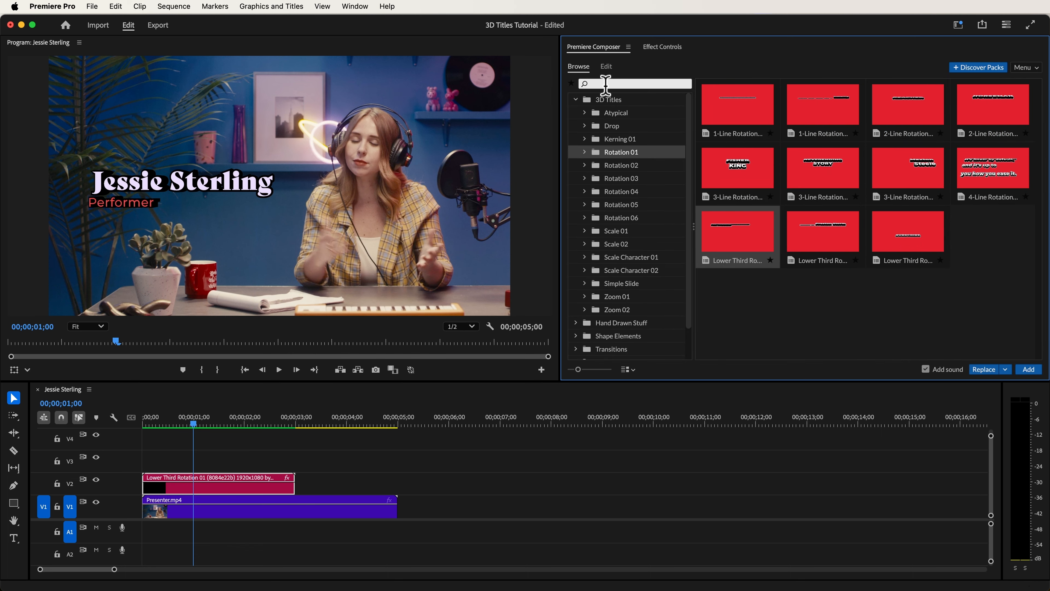
pyautogui.write('le')
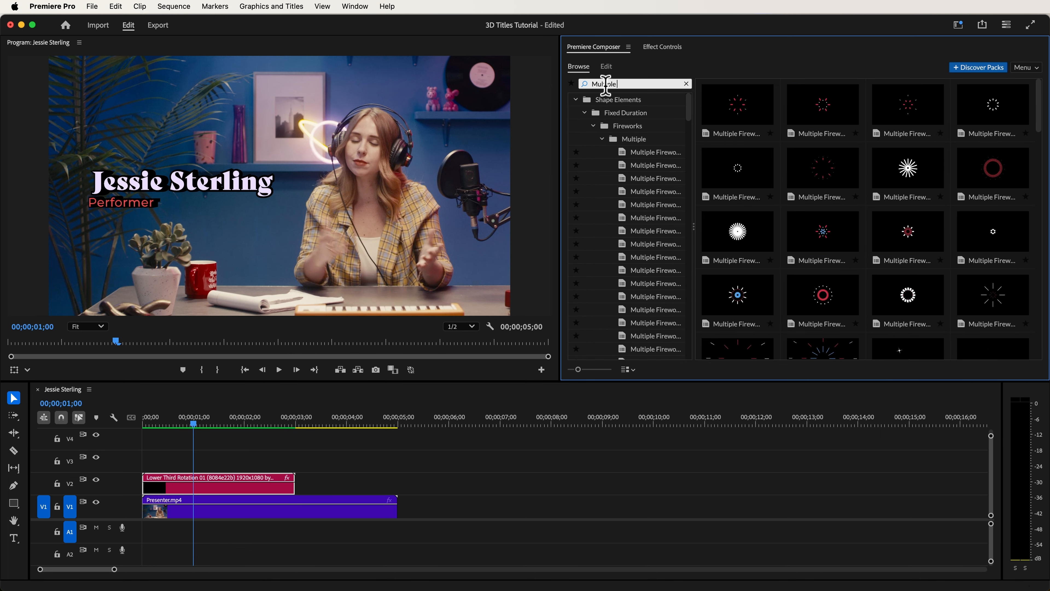
pyautogui.write(' Glitter')
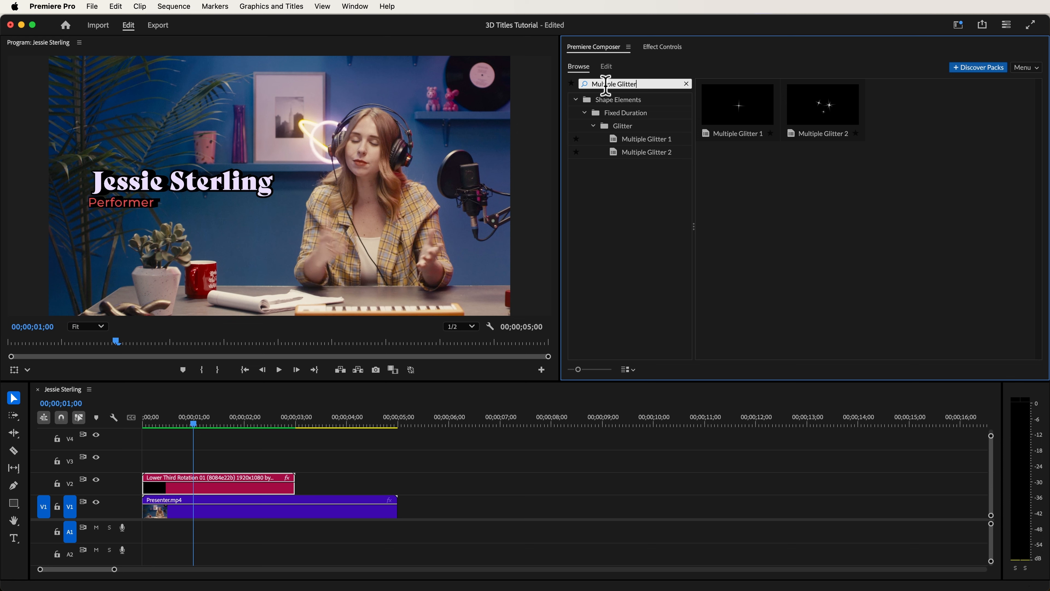
pyautogui.click(750, 120)
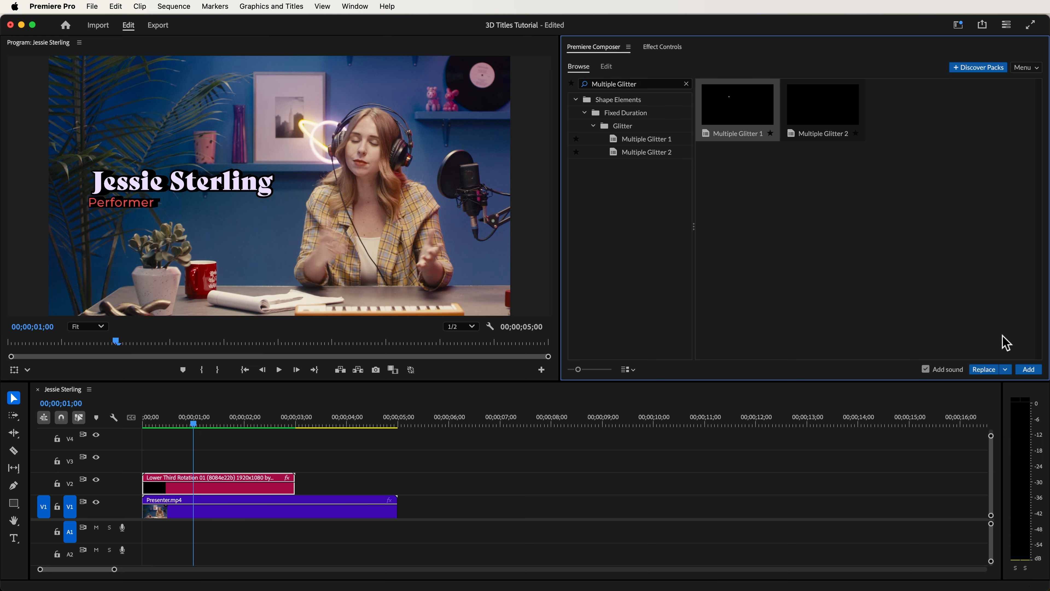
pyautogui.click(1026, 369)
# - Shift the Multiple Glitter 1 clip 15 frames earlier, set its scale to 25 and position to -225, 0, and preview it
pyautogui.moveTo(228, 470); pyautogui.dragTo(202, 471)
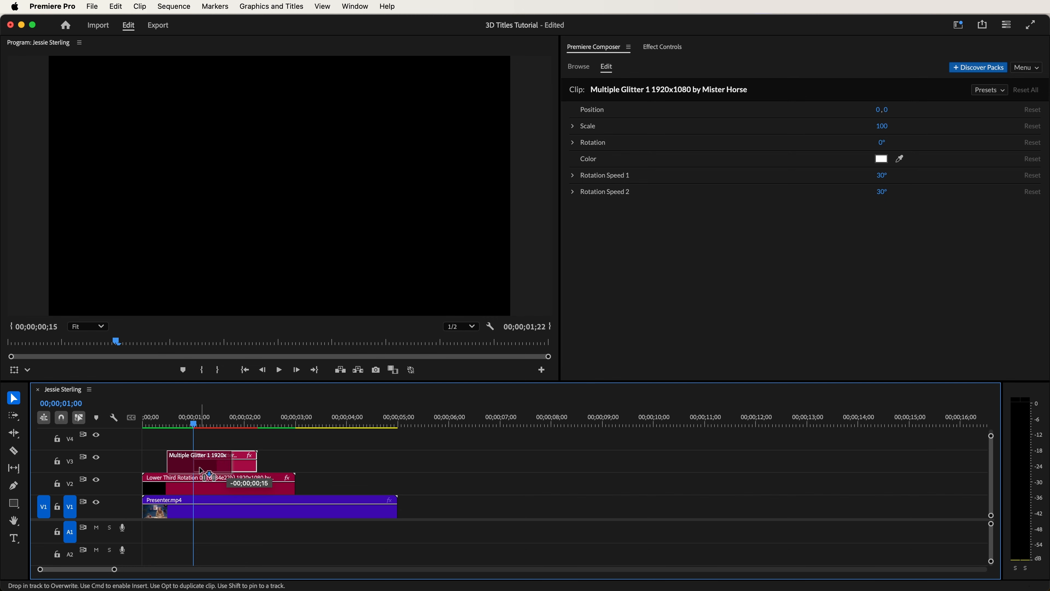
pyautogui.moveTo(882, 126); pyautogui.dragTo(801, 119)
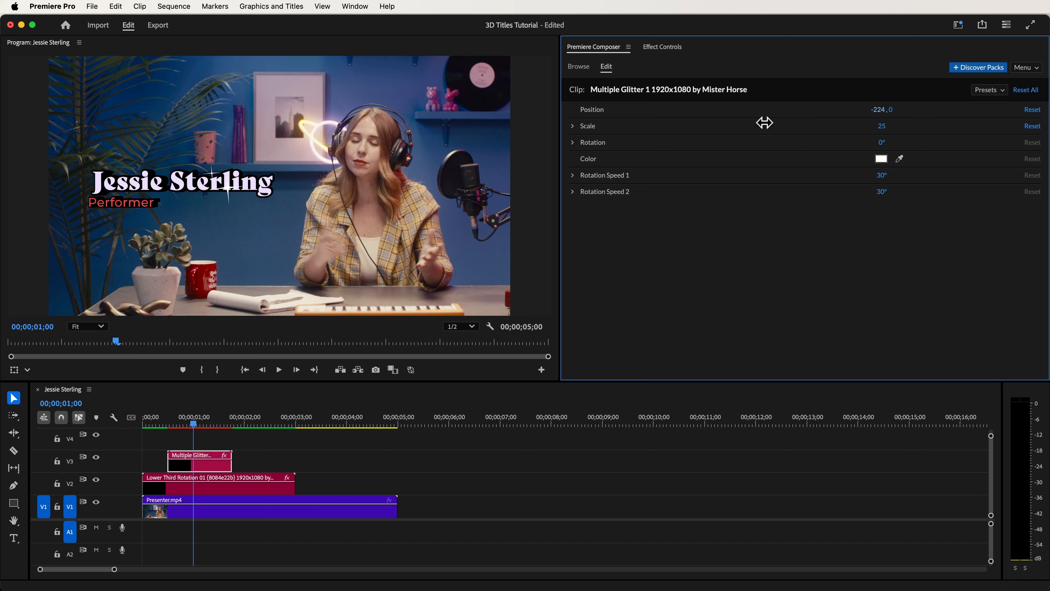
pyautogui.moveTo(764, 122); pyautogui.dragTo(764, 122)
pyautogui.press('Return')
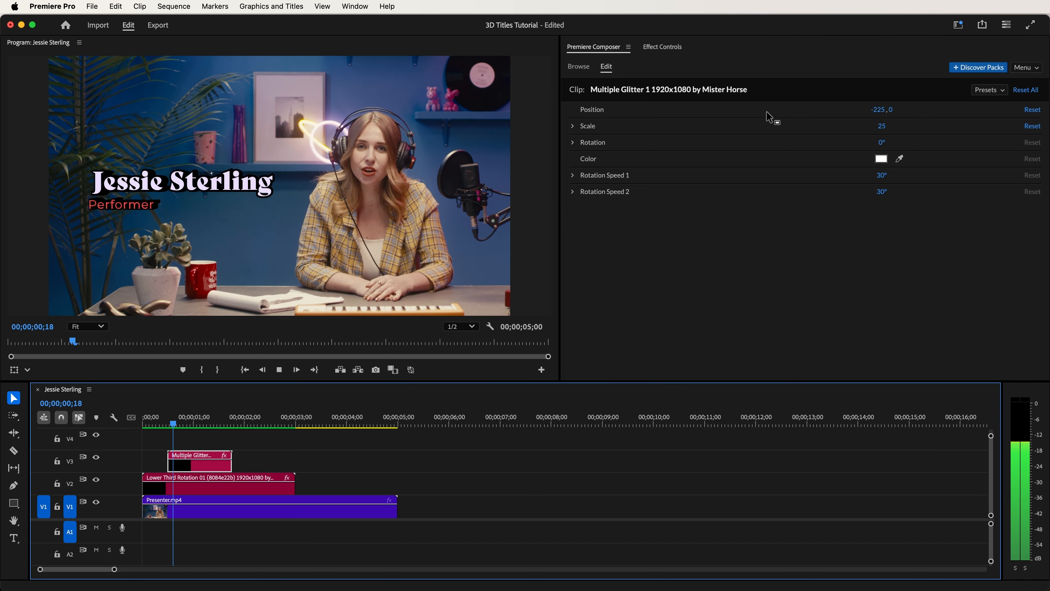
# - Add Multiple Glitter 2 on V4 and shift it earlier so it ends together with the Multiple Glitter 1 clip
pyautogui.click(714, 120)
pyautogui.click(590, 70)
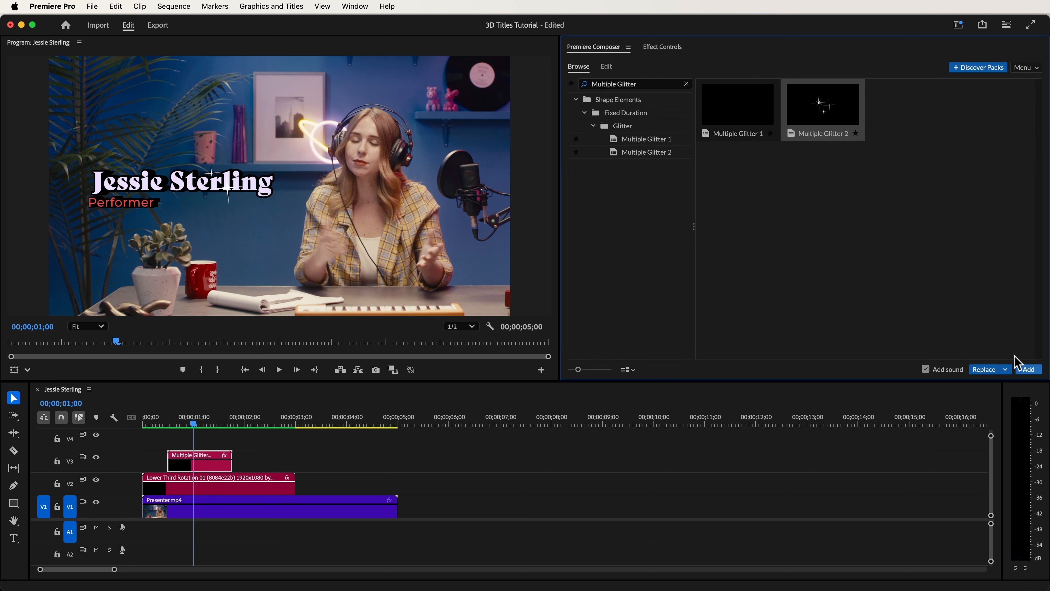
pyautogui.click(1027, 370)
pyautogui.moveTo(242, 452); pyautogui.dragTo(201, 452)
# - Set Multiple Glitter 2's scale to 25 and position to -660, -30, and preview the result
pyautogui.click(879, 124)
pyautogui.moveTo(879, 124); pyautogui.dragTo(848, 129)
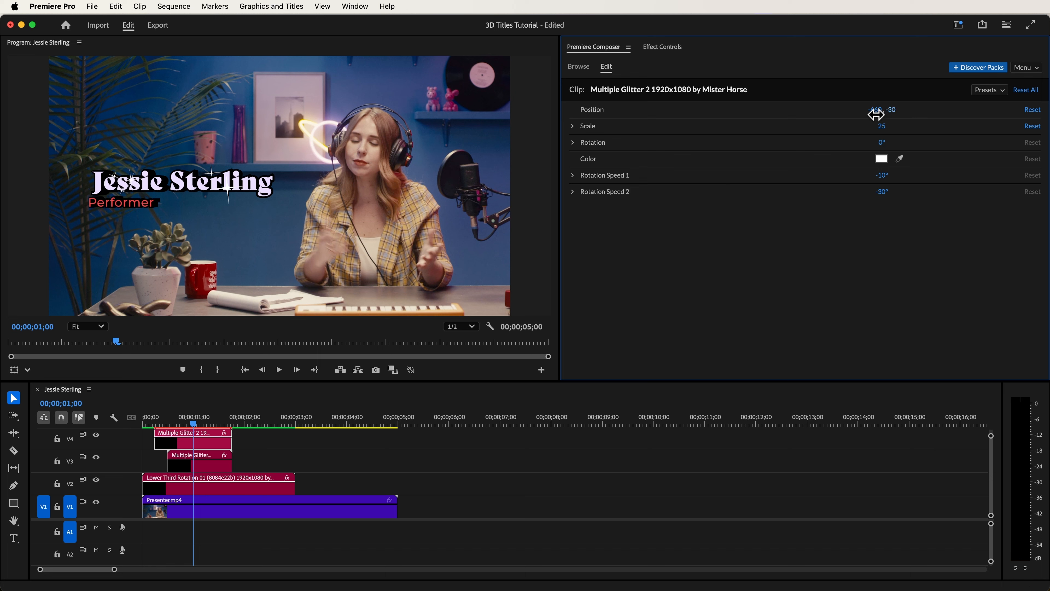
pyautogui.moveTo(876, 114); pyautogui.dragTo(851, 110)
pyautogui.press('space')
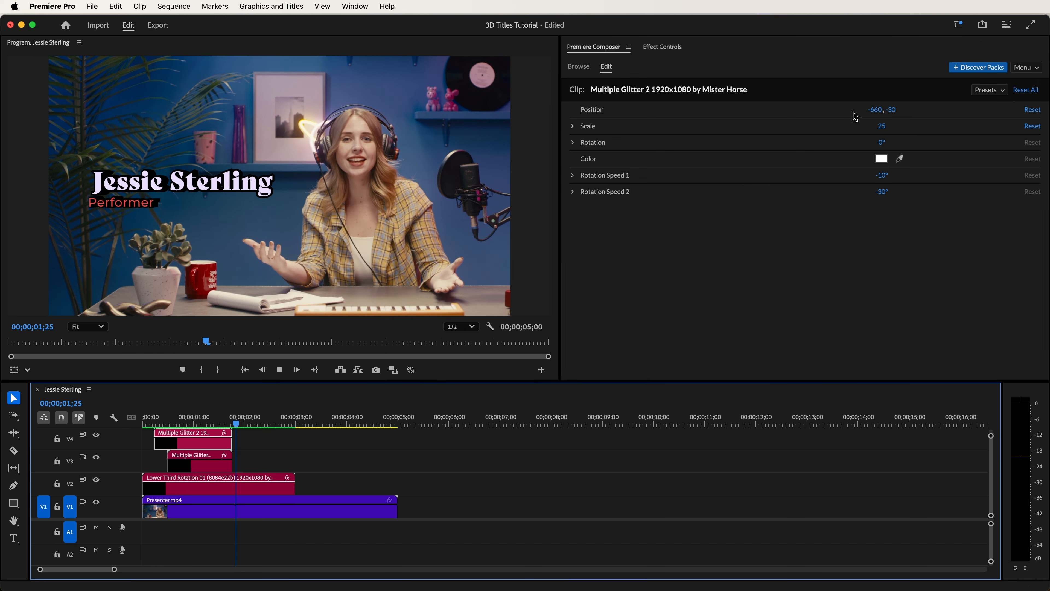
# - At the start of the sequence containing Footage.mp4, add the first 1-Line Rotation title from the 3D Titles Rotation 05 folder and preview it
pyautogui.press('Home')
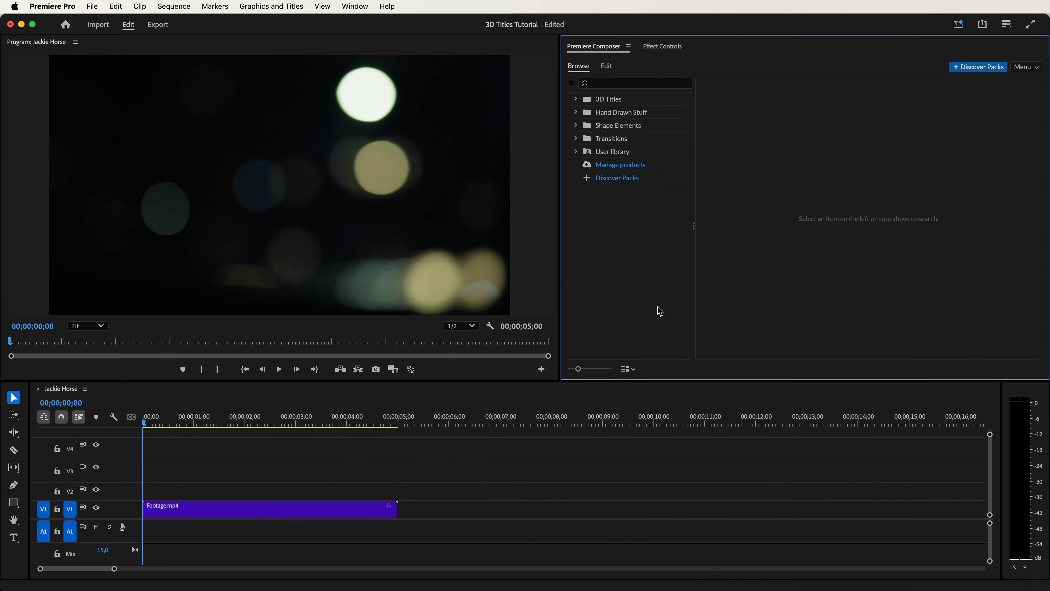
pyautogui.click(576, 100)
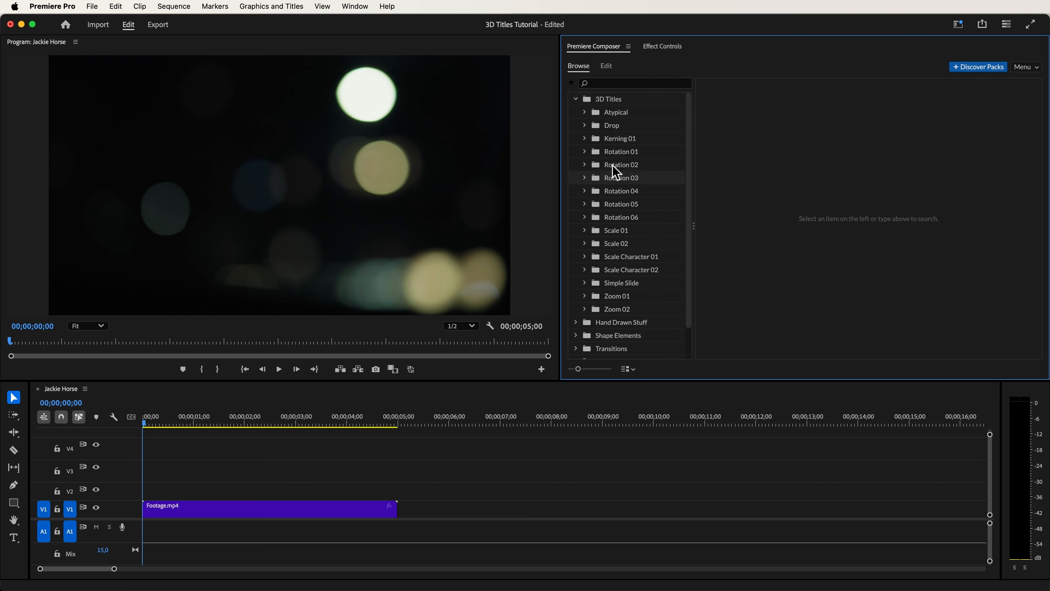
pyautogui.click(635, 203)
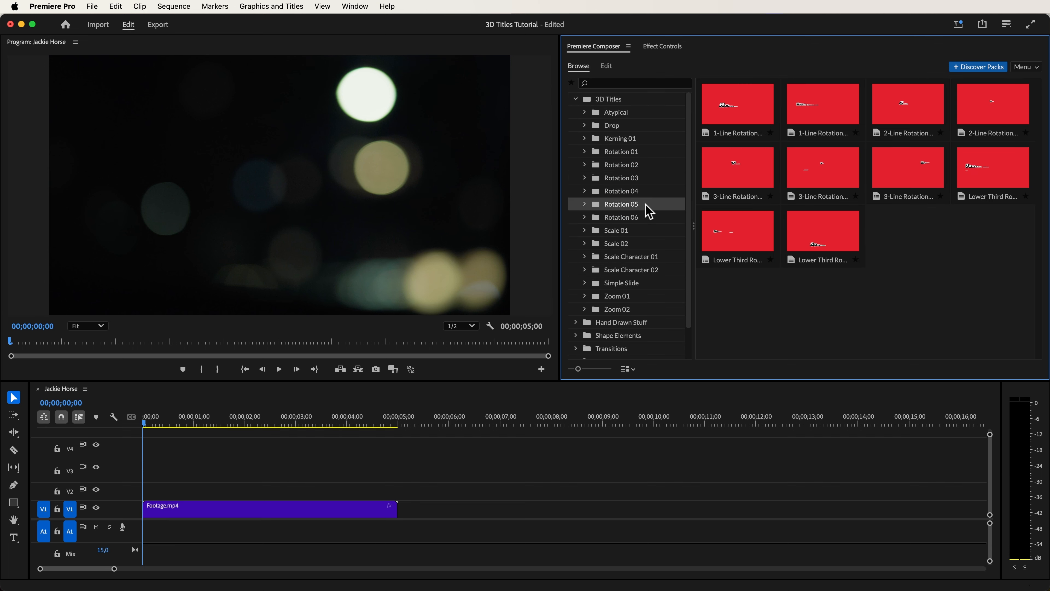
pyautogui.click(740, 106)
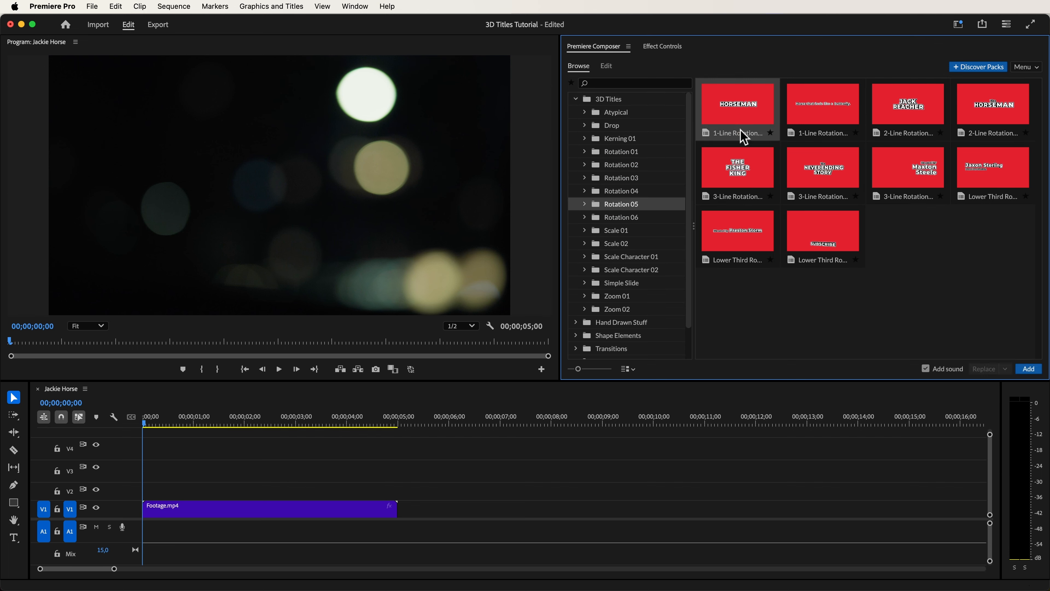
pyautogui.click(1029, 368)
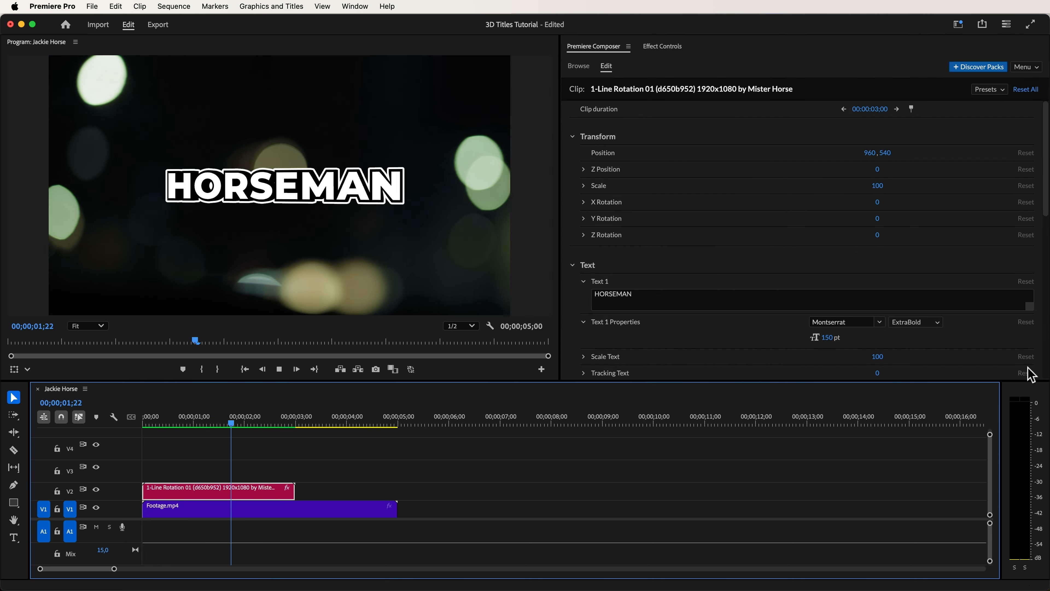
pyautogui.press('space')
# - Set the title's Text 1 color to orange ffa600 and its Text 1 Bevel color to dark red
pyautogui.moveTo(1047, 194); pyautogui.dragTo(1028, 308)
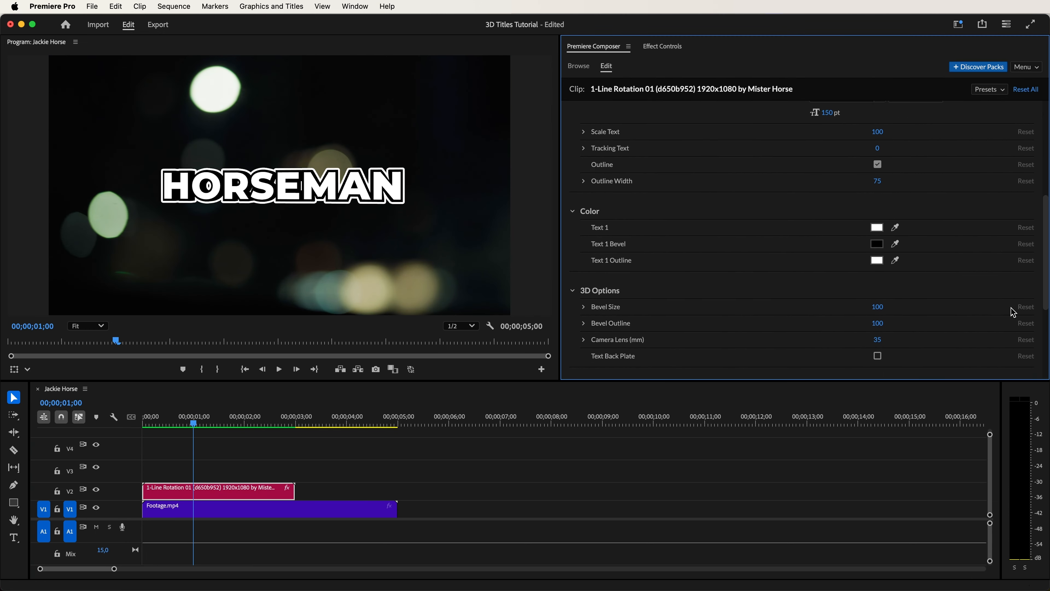
pyautogui.click(878, 228)
pyautogui.click(879, 139)
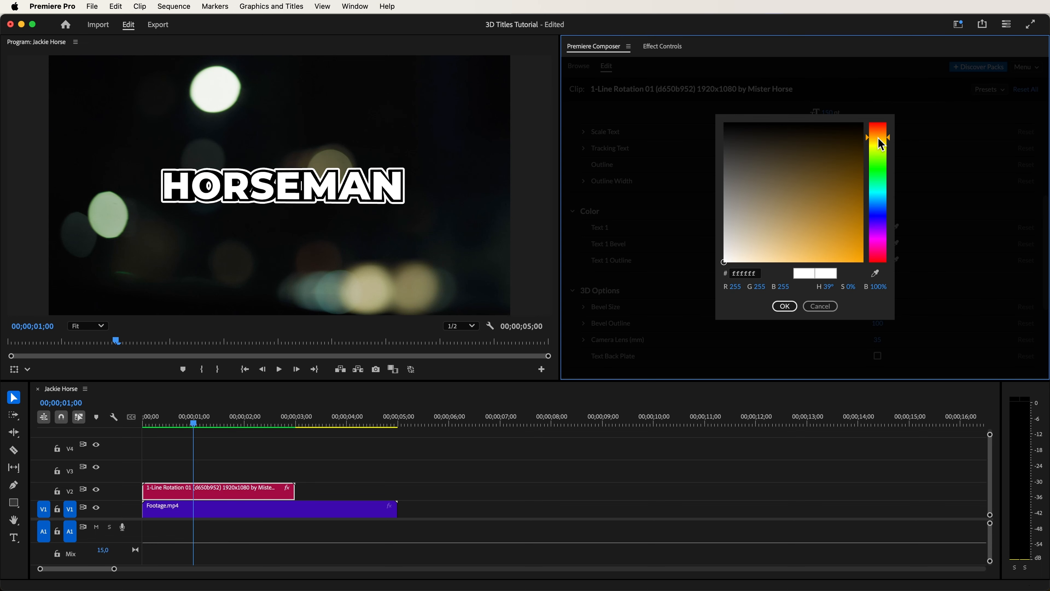
pyautogui.click(786, 306)
pyautogui.click(878, 243)
pyautogui.click(812, 179)
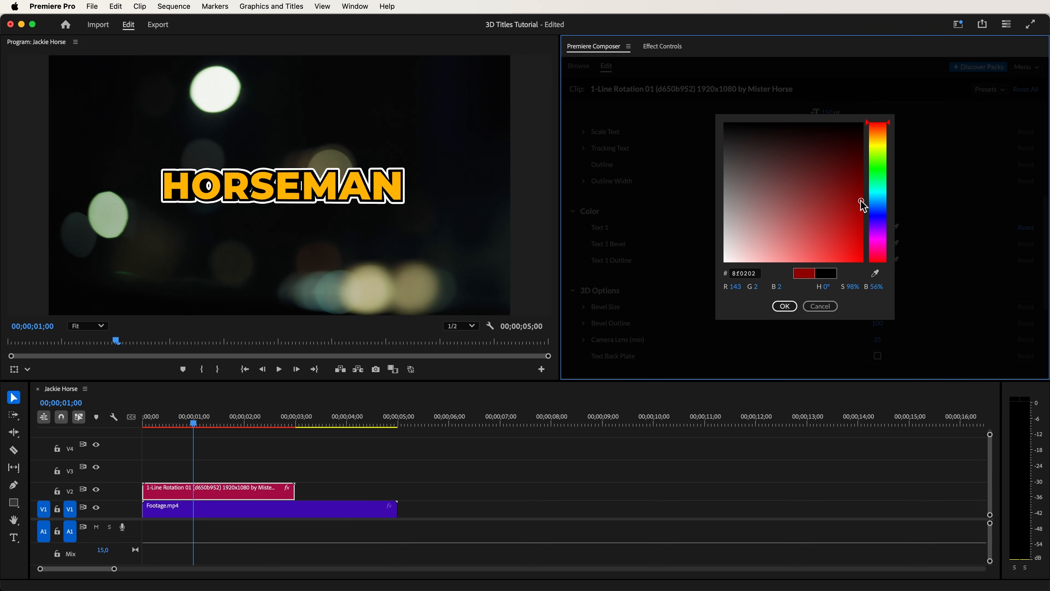
pyautogui.click(792, 305)
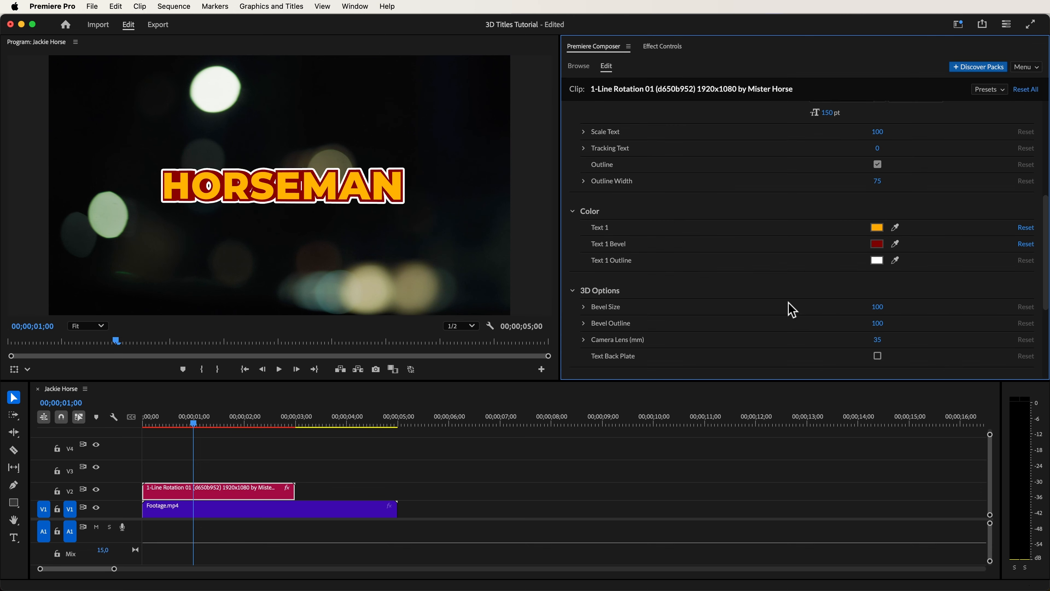
# - Change the title's Text 1 to "Jackie" and set its font to Lust Script
pyautogui.moveTo(1046, 285); pyautogui.dragTo(1048, 203)
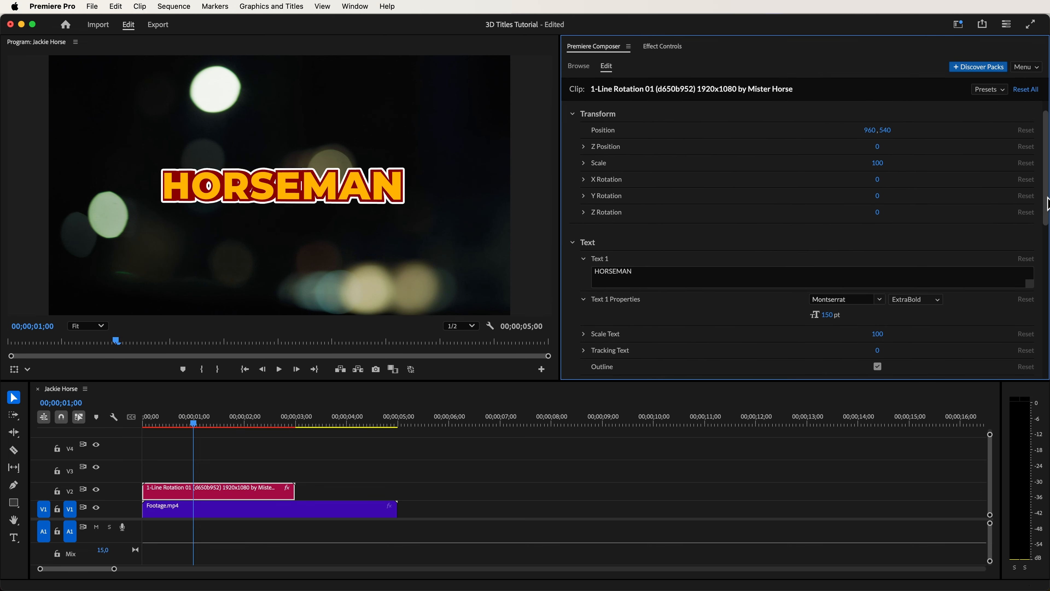
pyautogui.doubleClick(639, 271)
pyautogui.write('Jackie')
pyautogui.click(631, 315)
pyautogui.click(840, 300)
pyautogui.scroll(-10, 827, 310)
pyautogui.write('Lust')
pyautogui.click(863, 316)
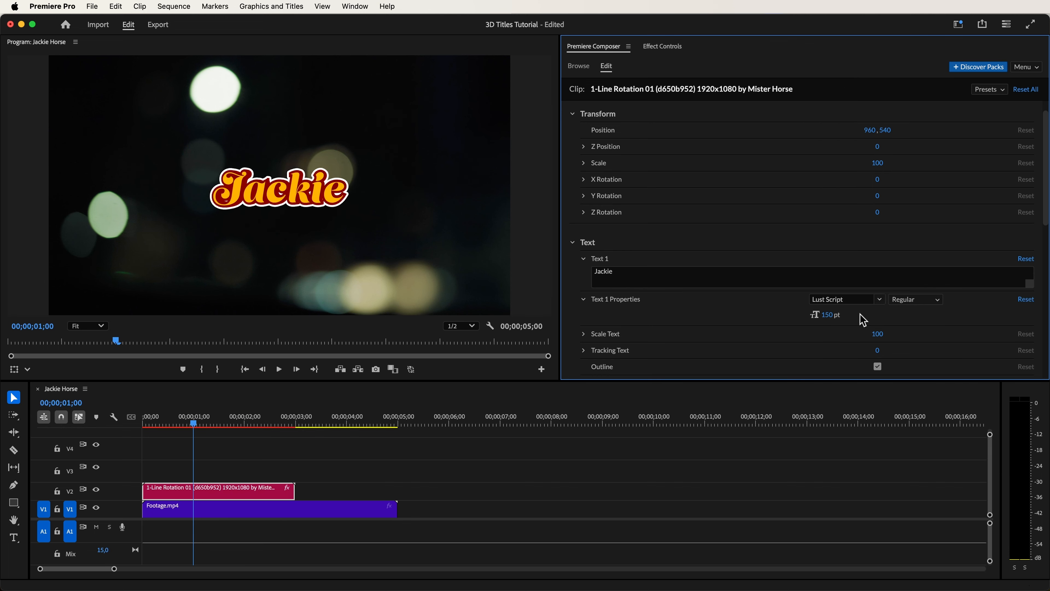
# - Set the title's scale to 150, turn off its outline, and preview the animation
pyautogui.moveTo(881, 165); pyautogui.dragTo(910, 165)
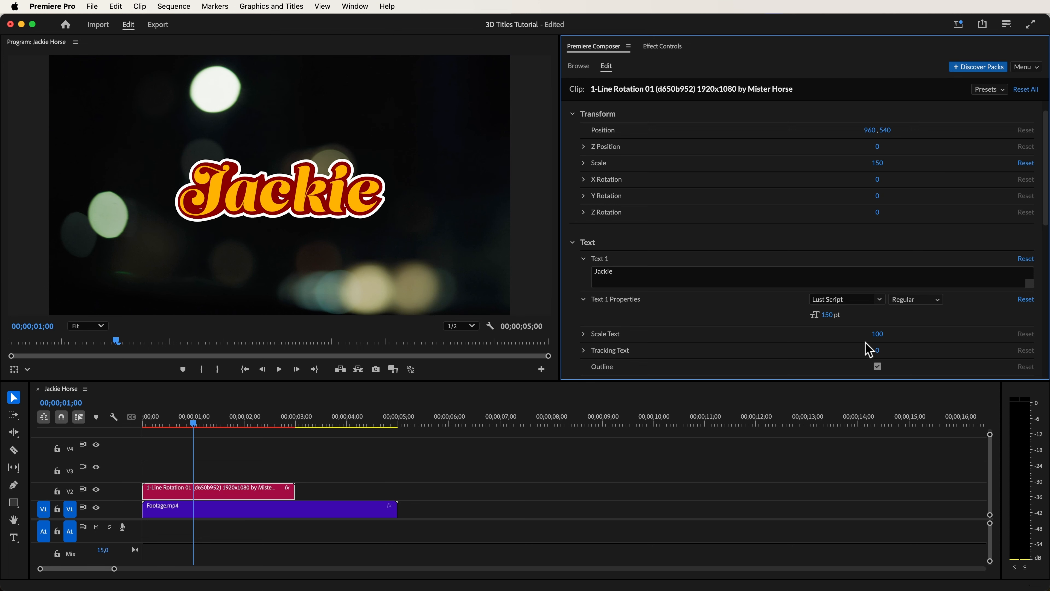
pyautogui.click(878, 367)
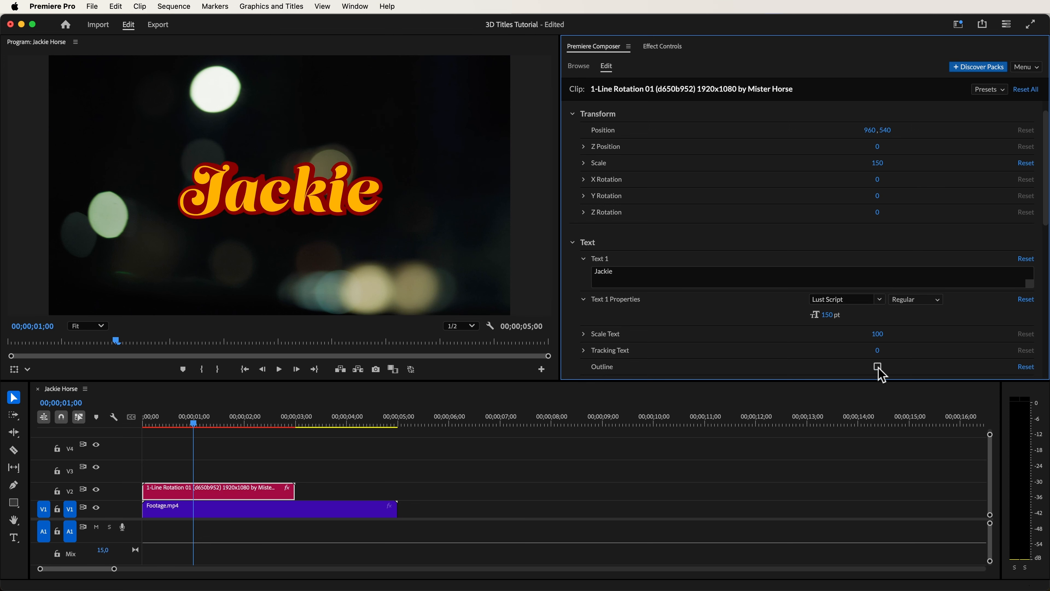
pyautogui.press('Return')
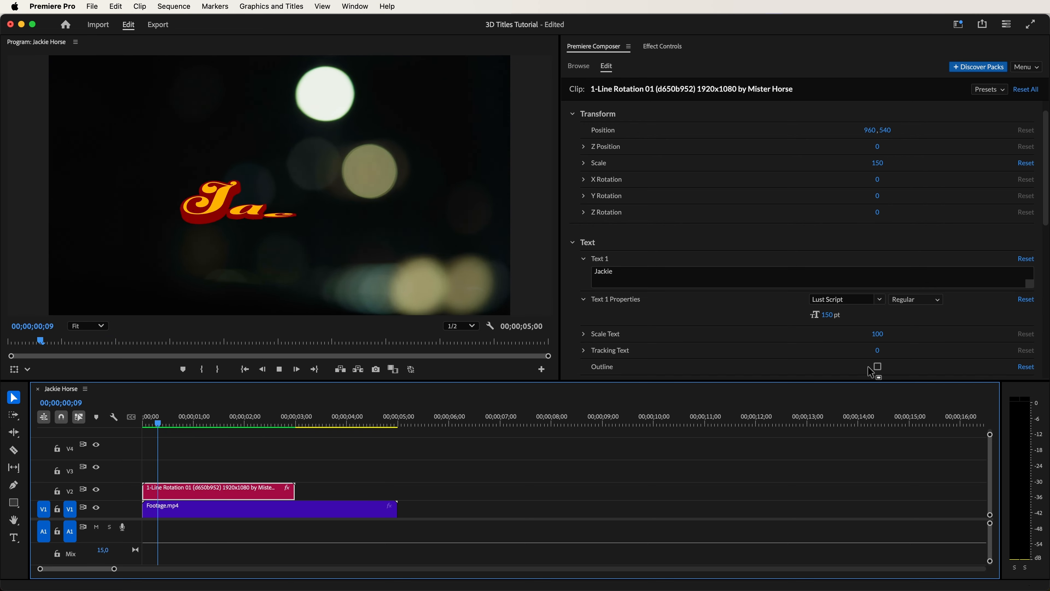
# - Stop playback and trim about 7 frames off the start of the title clip on V2
pyautogui.press('space')
pyautogui.moveTo(144, 492); pyautogui.dragTo(159, 491)
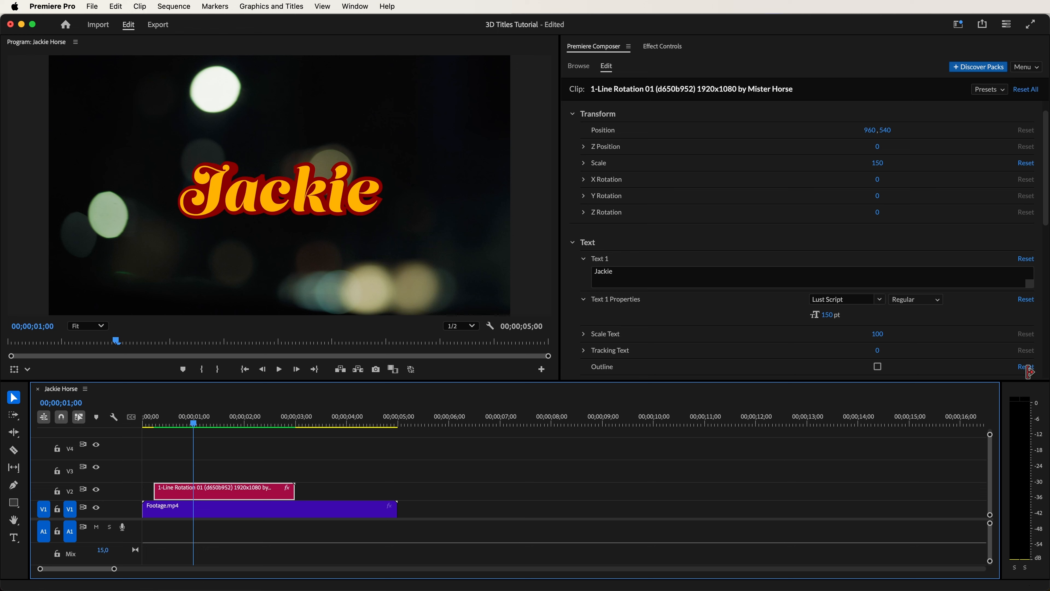
# - Turn off Animation Out and set the Animation Continuous rotation speed to 0 and zoom speed to 50
pyautogui.moveTo(1046, 246); pyautogui.dragTo(1039, 374)
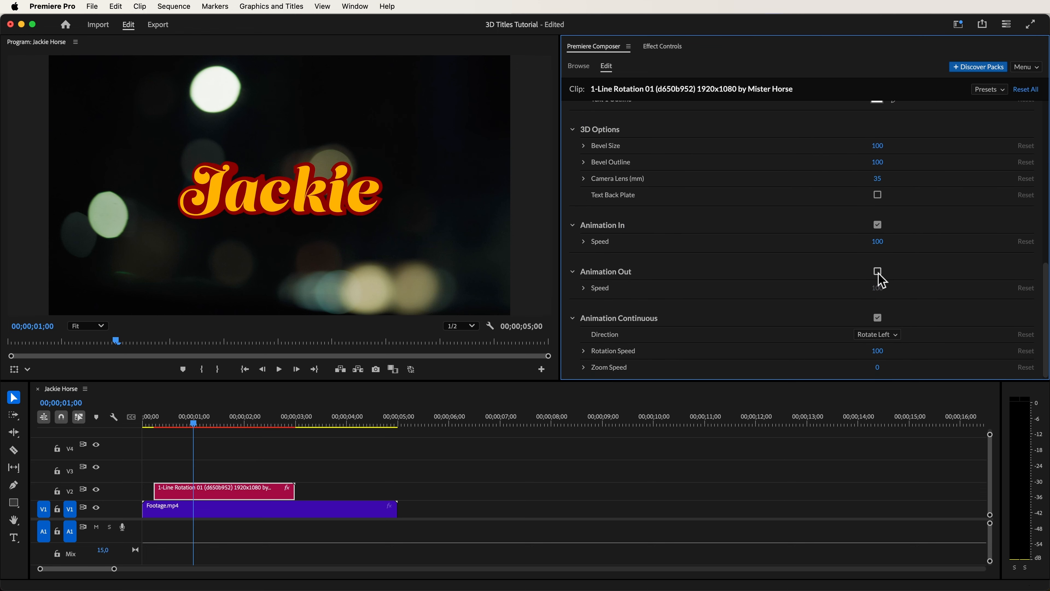
pyautogui.moveTo(876, 355); pyautogui.dragTo(810, 360)
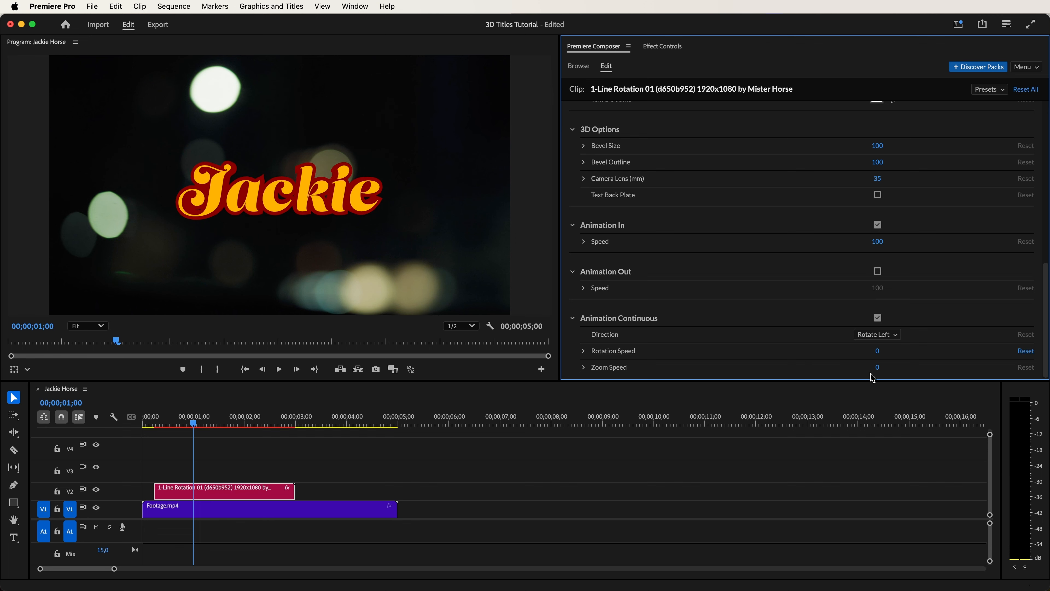
pyautogui.moveTo(902, 372); pyautogui.dragTo(908, 376)
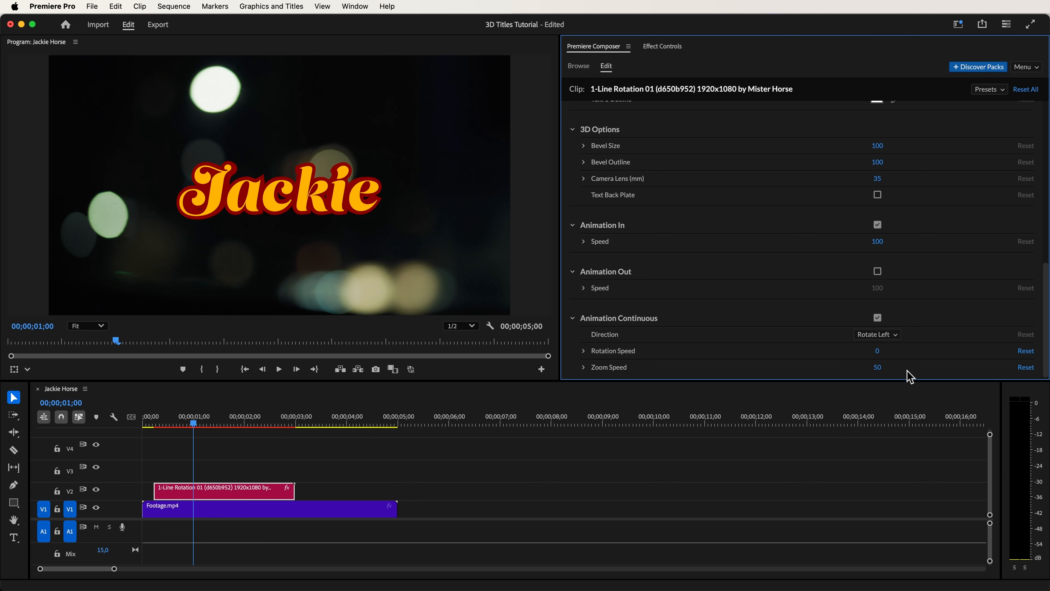
# - Extend the title's clip duration to 00:00:04;23 so it ends with Footage.mp4, and preview it
pyautogui.moveTo(1044, 333); pyautogui.dragTo(1042, 172)
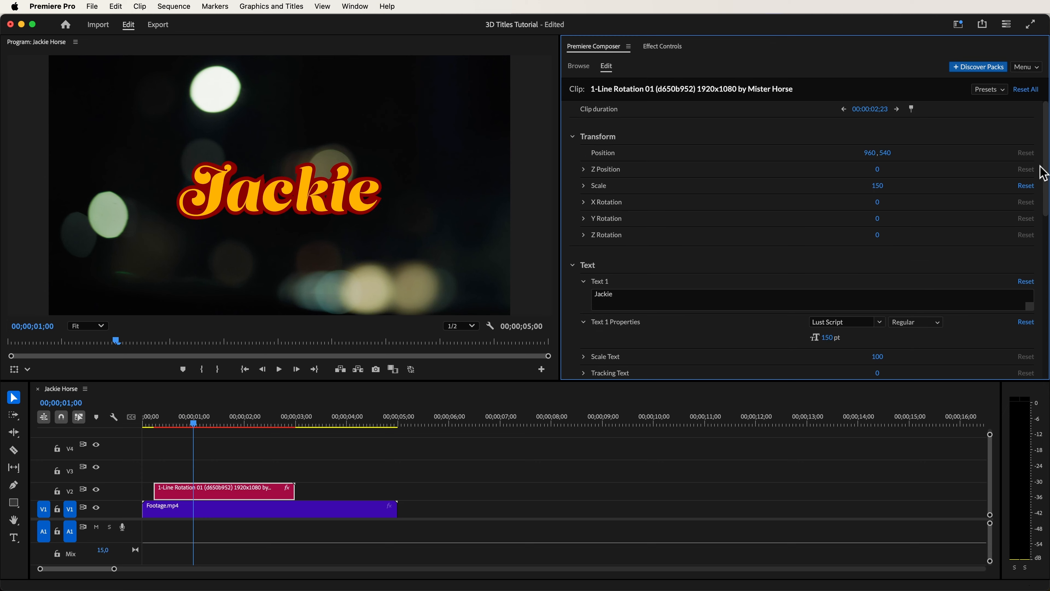
pyautogui.moveTo(874, 117); pyautogui.dragTo(896, 120)
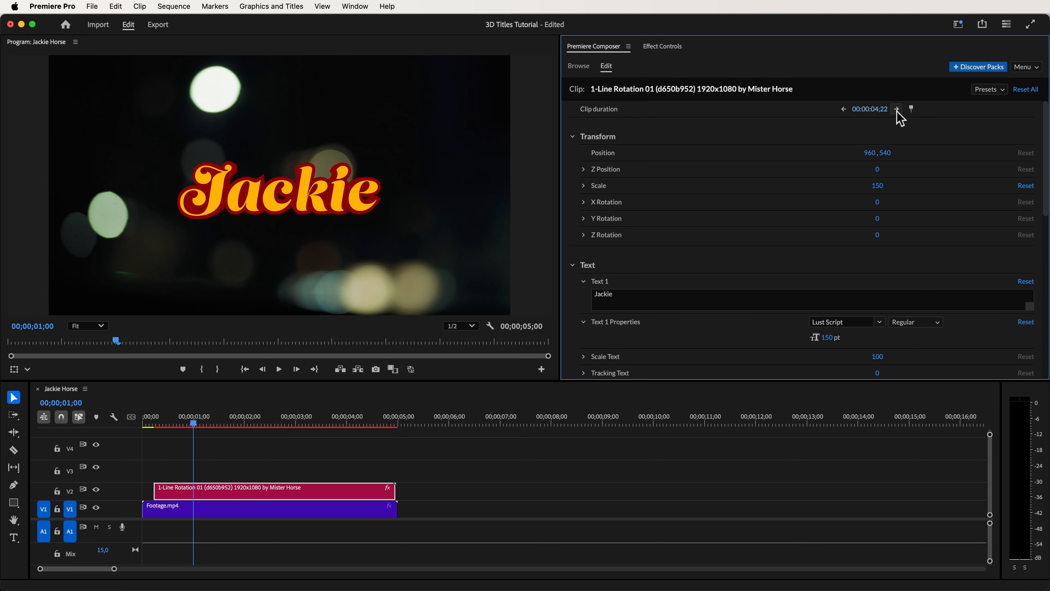
pyautogui.press('Return')
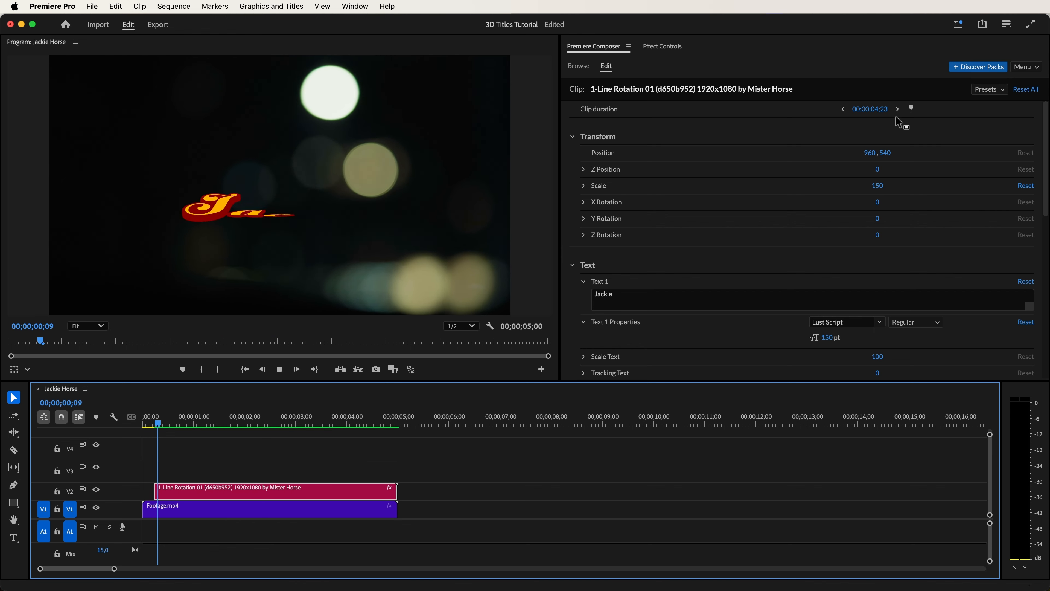
# - Set the title's position to 960, 405, its X rotation to -8 and its Y rotation to 4
pyautogui.moveTo(885, 154); pyautogui.dragTo(819, 163)
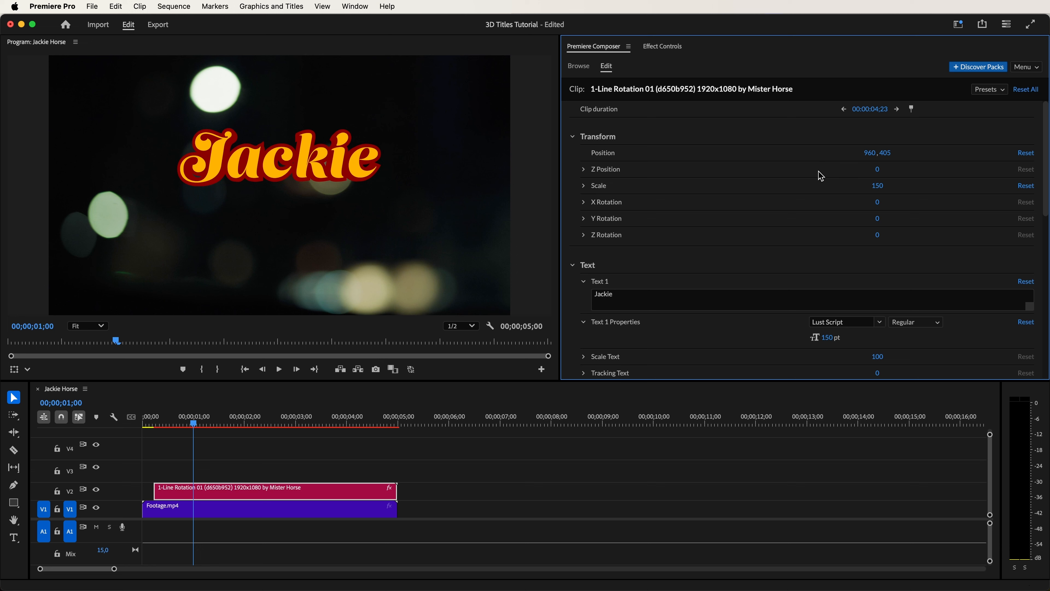
pyautogui.moveTo(867, 207); pyautogui.dragTo(882, 224)
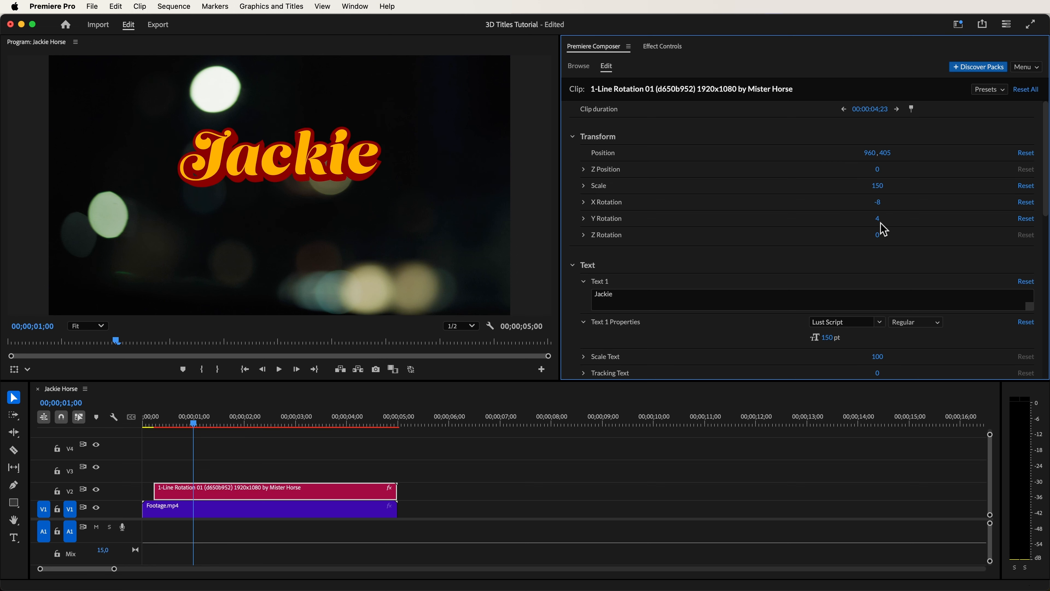
# - Set the title's bevel size to 200 and bevel outline to 25, and preview the animation
pyautogui.moveTo(1038, 200); pyautogui.dragTo(1047, 319)
pyautogui.moveTo(887, 231); pyautogui.dragTo(937, 235)
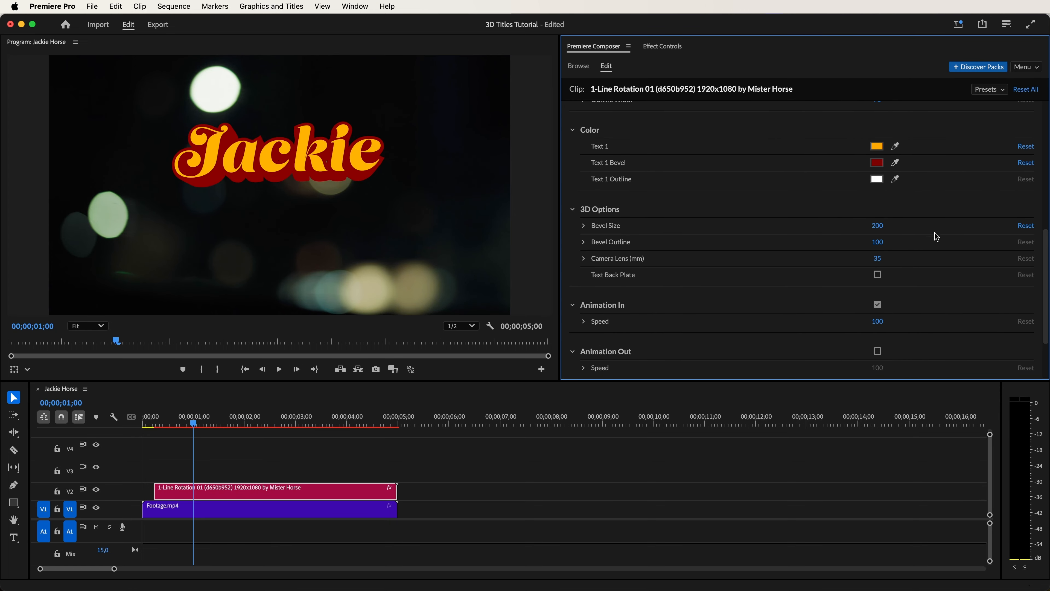
pyautogui.moveTo(876, 247); pyautogui.dragTo(839, 246)
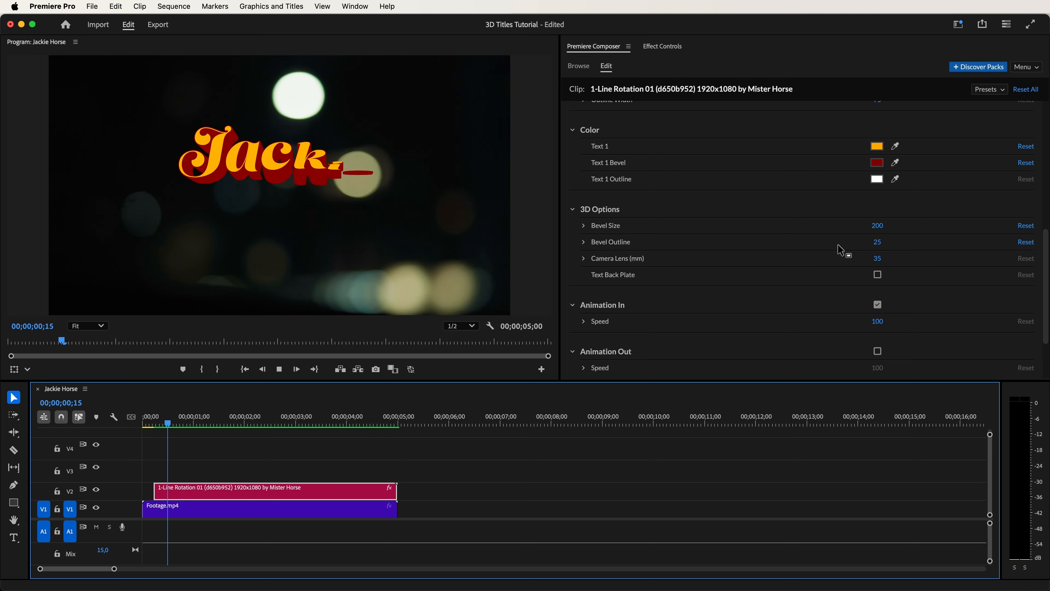
# - Duplicate the Jackie title onto track V3 directly above the original and set the copy's position to 960, 605
pyautogui.press('space')
pyautogui.scroll(-2, 762, 348)
pyautogui.keyDown('alt'); pyautogui.moveTo(257, 493); pyautogui.dragTo(254, 477); pyautogui.keyUp('alt')
pyautogui.click(255, 477)
pyautogui.click(887, 152)
pyautogui.moveTo(976, 154); pyautogui.dragTo(1004, 155)
# - Change the duplicated title's text to Horse
pyautogui.click(651, 294)
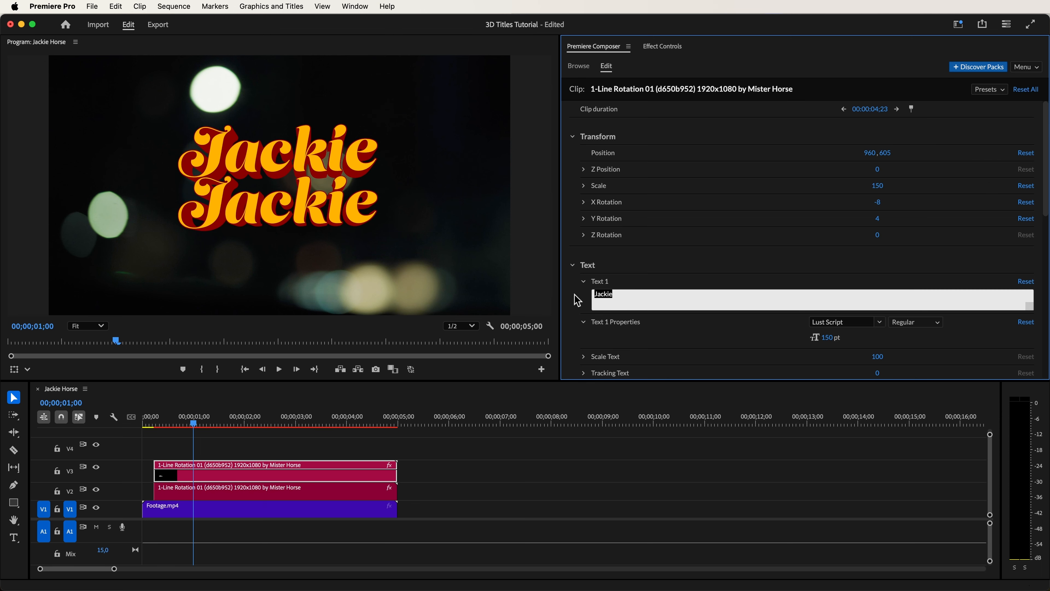
pyautogui.write('Horse')
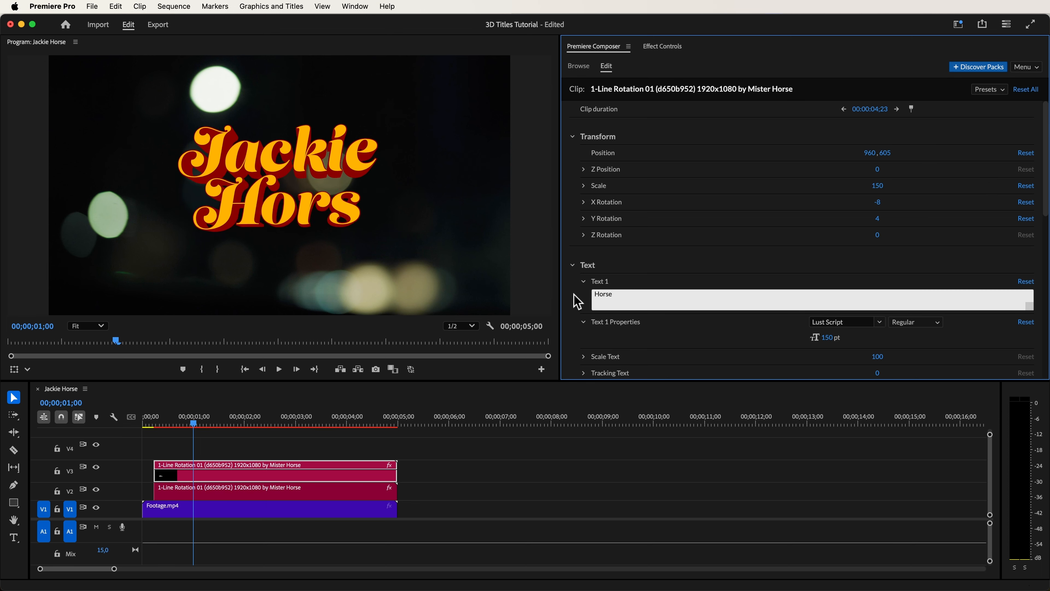
pyautogui.click(685, 282)
# - Stagger the two title lines by setting the Horse title's position to 1040, 605 and the Jackie title's to 900, 405
pyautogui.moveTo(876, 159); pyautogui.dragTo(914, 157)
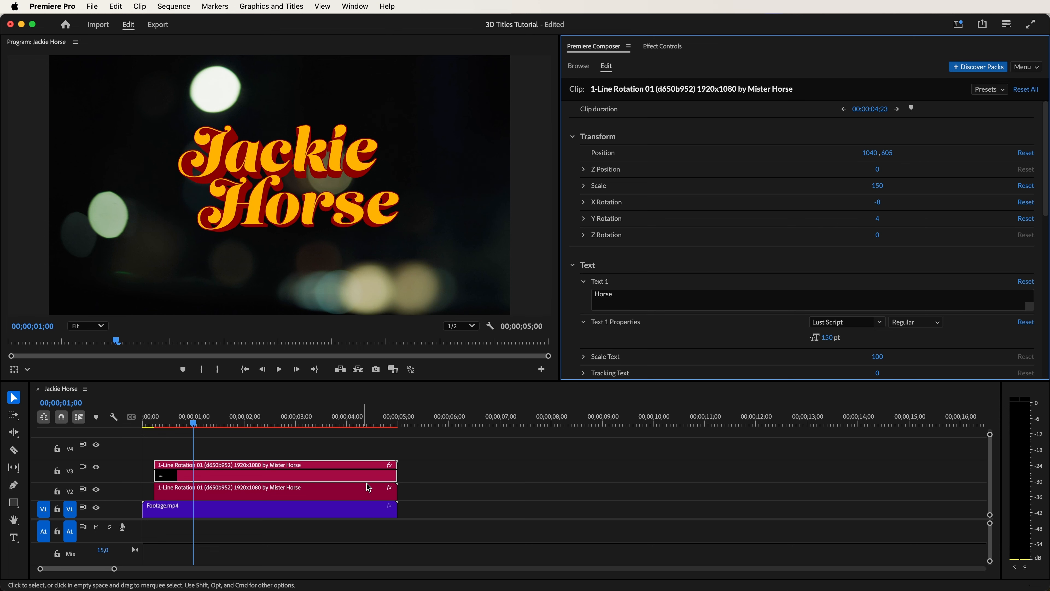
pyautogui.click(369, 492)
pyautogui.moveTo(870, 154); pyautogui.dragTo(841, 157)
pyautogui.press('space')
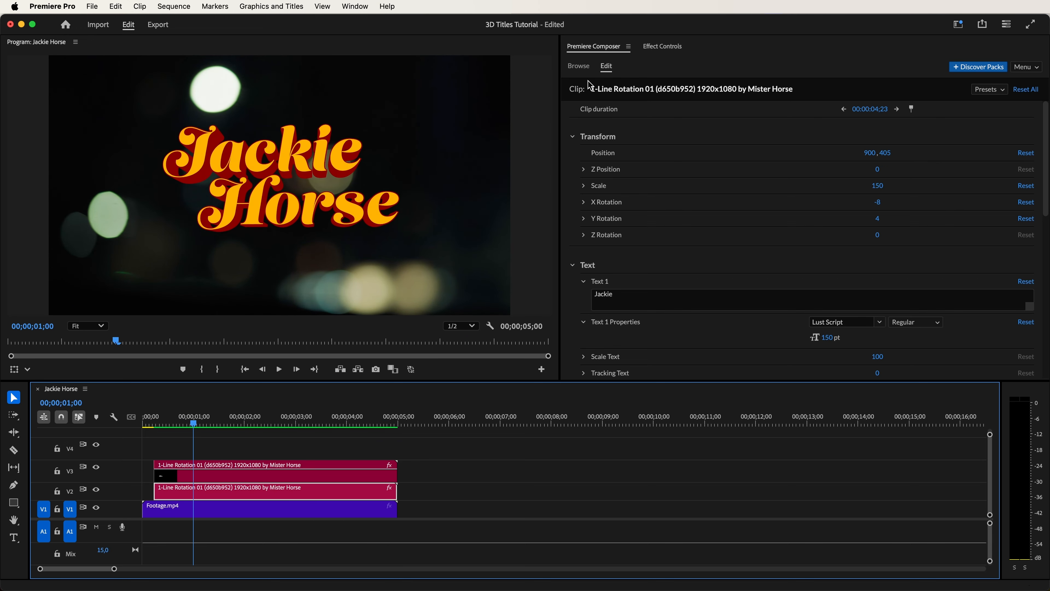
# - Add the second 1-Line Rotation title from the Rotation 05 folder to track V4 at 00;00;01;00
pyautogui.click(584, 70)
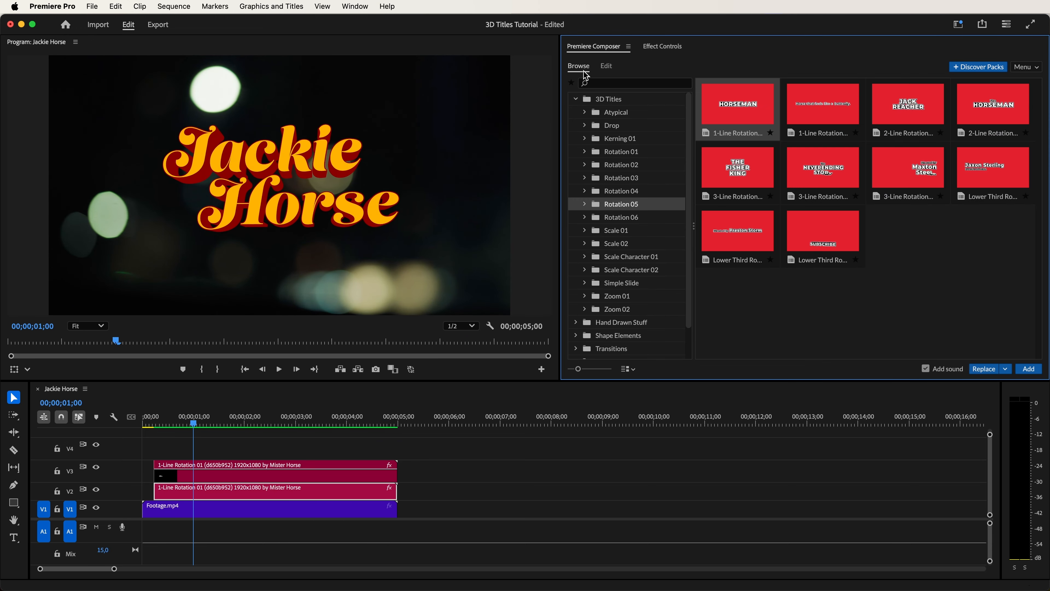
pyautogui.click(837, 114)
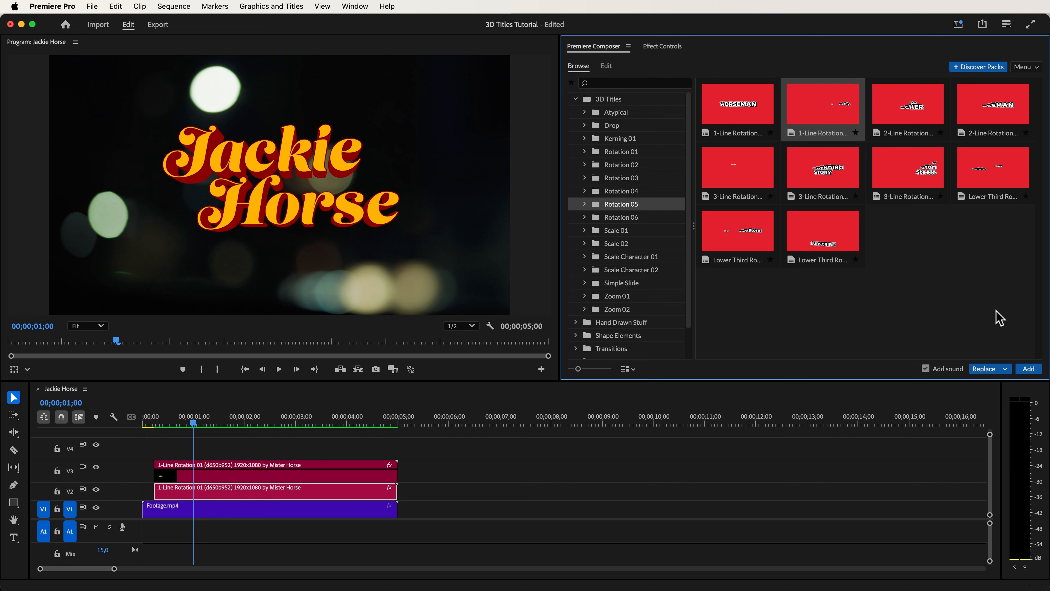
pyautogui.click(1028, 369)
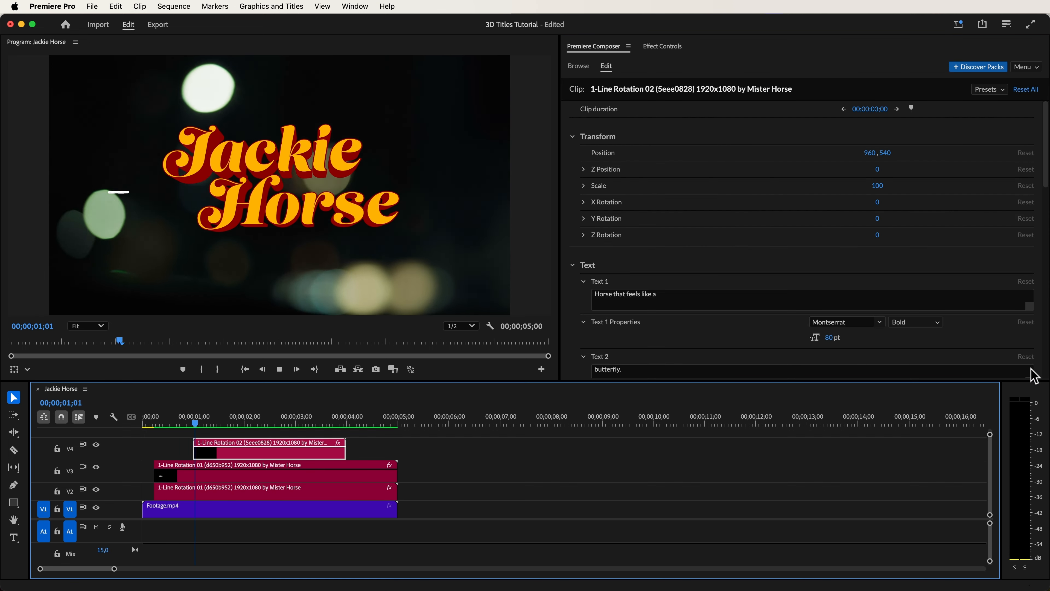
# - Set the new title's Text 1 to "film by" and its Text 2 to "QUENTIN HORSETINO"
pyautogui.click(1041, 217)
pyautogui.moveTo(1046, 182); pyautogui.dragTo(1046, 228)
pyautogui.moveTo(682, 142); pyautogui.dragTo(576, 143)
pyautogui.write('film by')
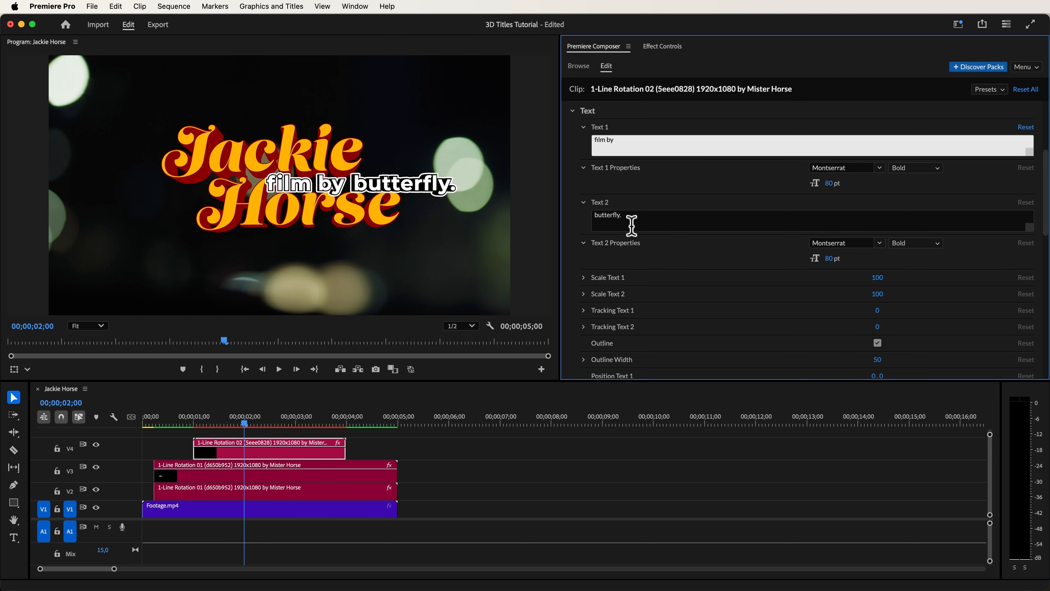
pyautogui.moveTo(631, 225); pyautogui.dragTo(574, 220)
pyautogui.write('QUENTIN HORSETINO')
pyautogui.press('Tab')
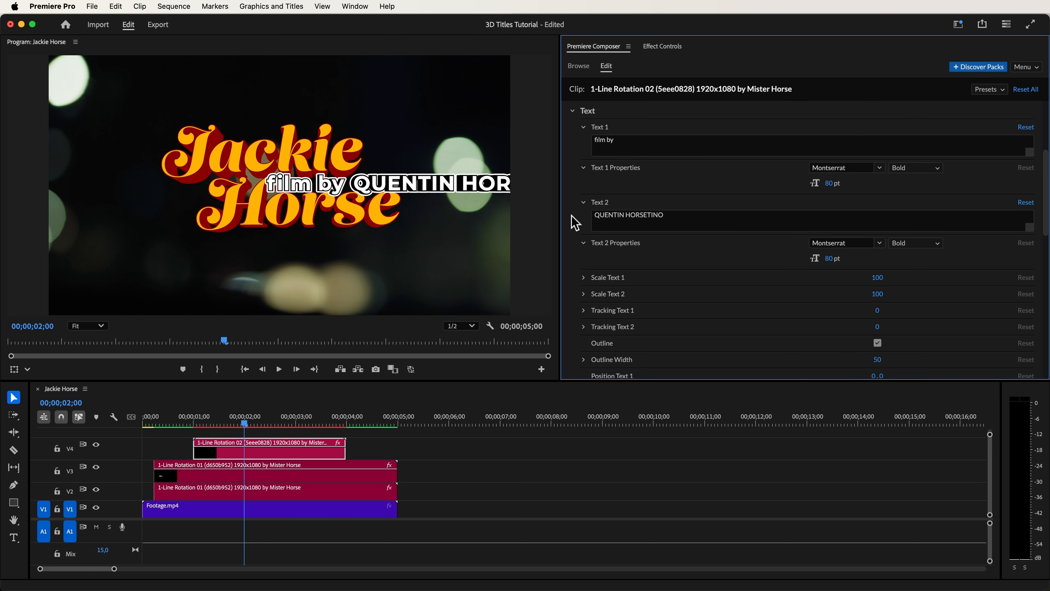
# - Set the font of both Text 1 and Text 2 in the credit title to Oswald SemiBold
pyautogui.click(854, 168)
pyautogui.write('oswal')
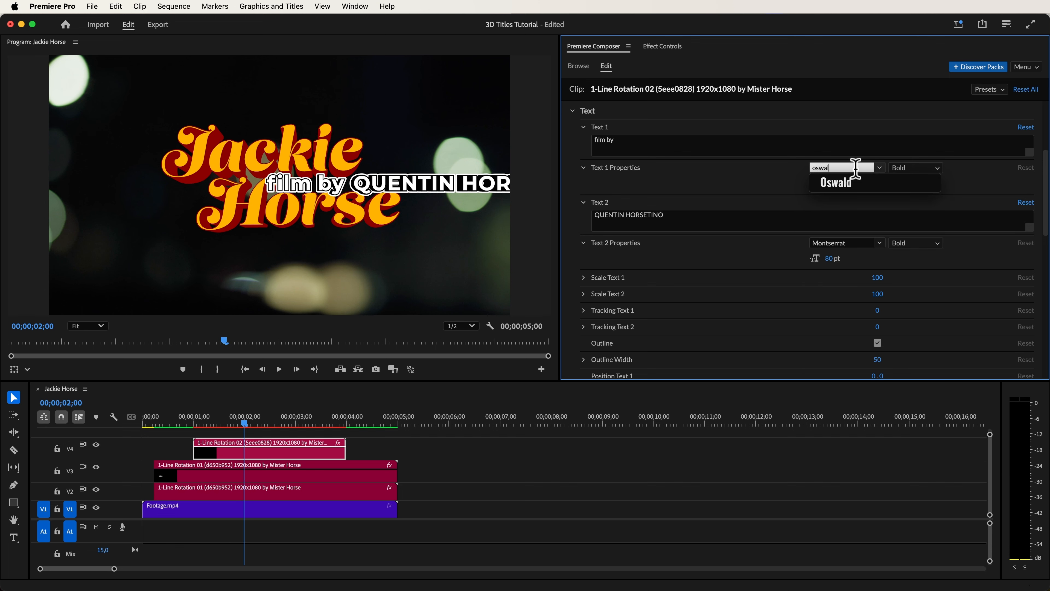
pyautogui.click(855, 179)
pyautogui.click(916, 168)
pyautogui.click(909, 195)
pyautogui.click(861, 243)
pyautogui.write('oswa')
pyautogui.click(888, 258)
pyautogui.click(916, 242)
pyautogui.click(917, 277)
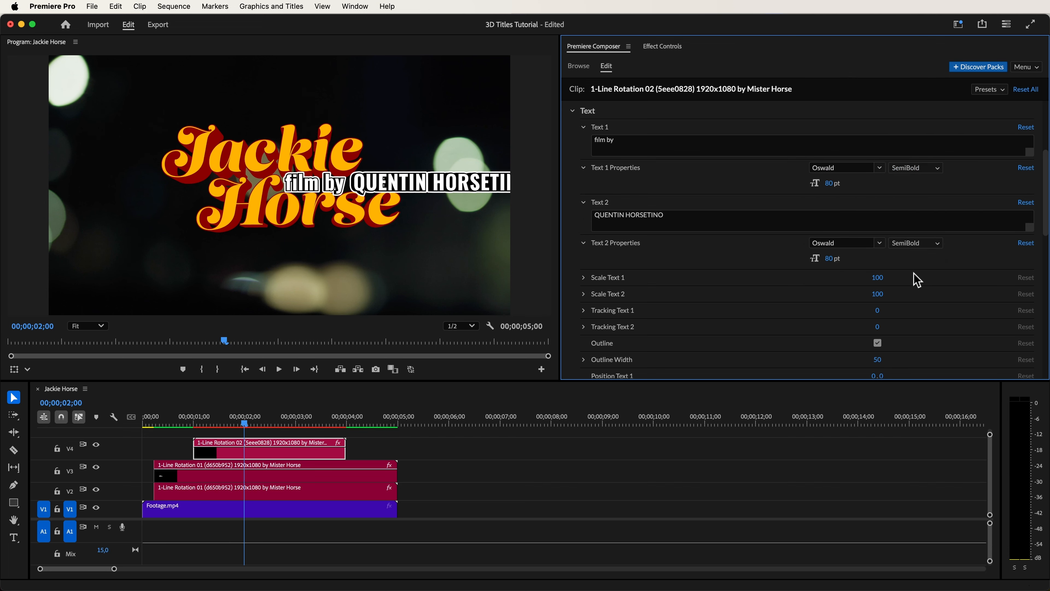
# - Set the credit title's position to 500, 780 and scale to 60, and set Position Text 2 to -10, 0
pyautogui.moveTo(1047, 222); pyautogui.dragTo(1049, 160)
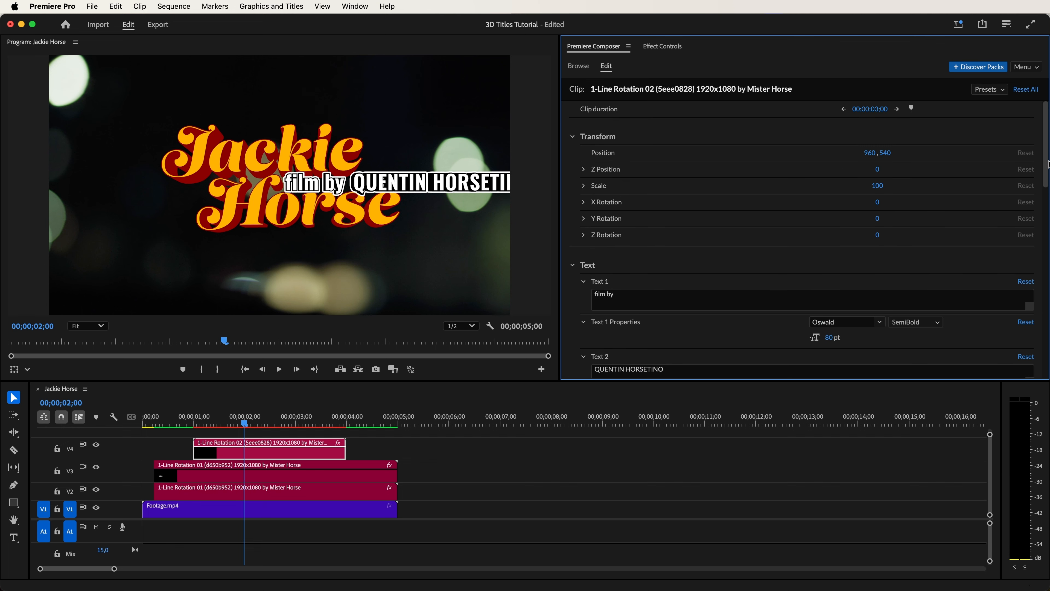
pyautogui.moveTo(870, 153); pyautogui.dragTo(591, 159)
pyautogui.moveTo(876, 191); pyautogui.dragTo(862, 194)
pyautogui.moveTo(888, 157); pyautogui.dragTo(1014, 153)
pyautogui.moveTo(872, 153); pyautogui.dragTo(913, 159)
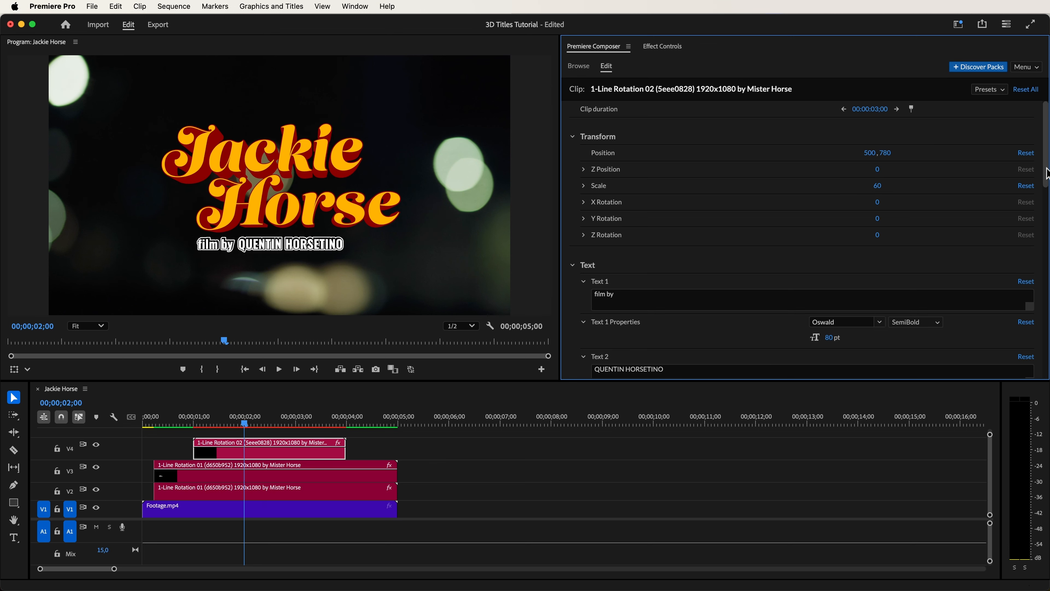
pyautogui.scroll(-10, 1048, 174)
pyautogui.moveTo(874, 340); pyautogui.dragTo(869, 344)
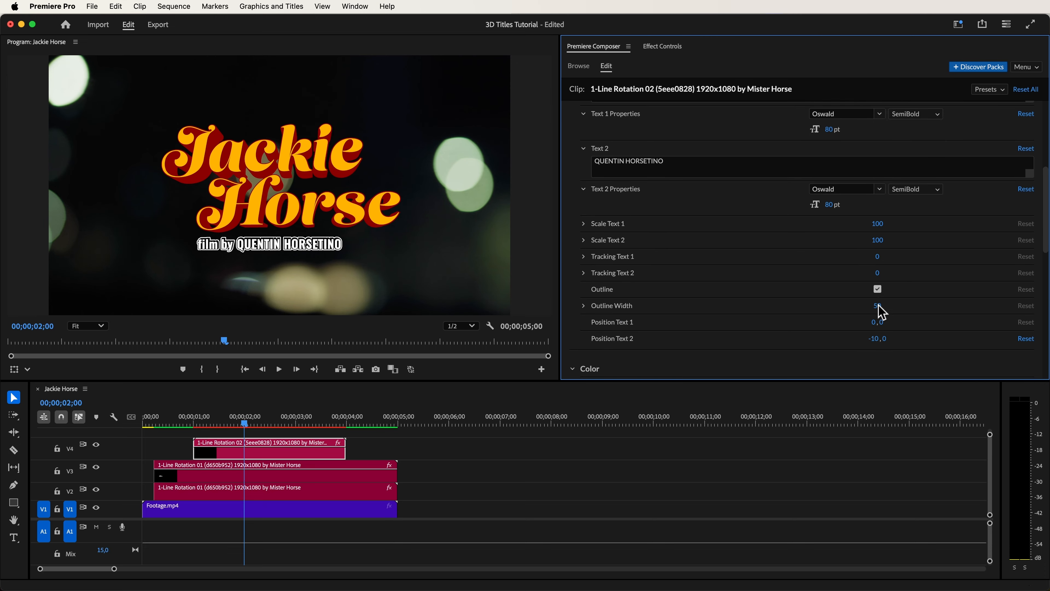
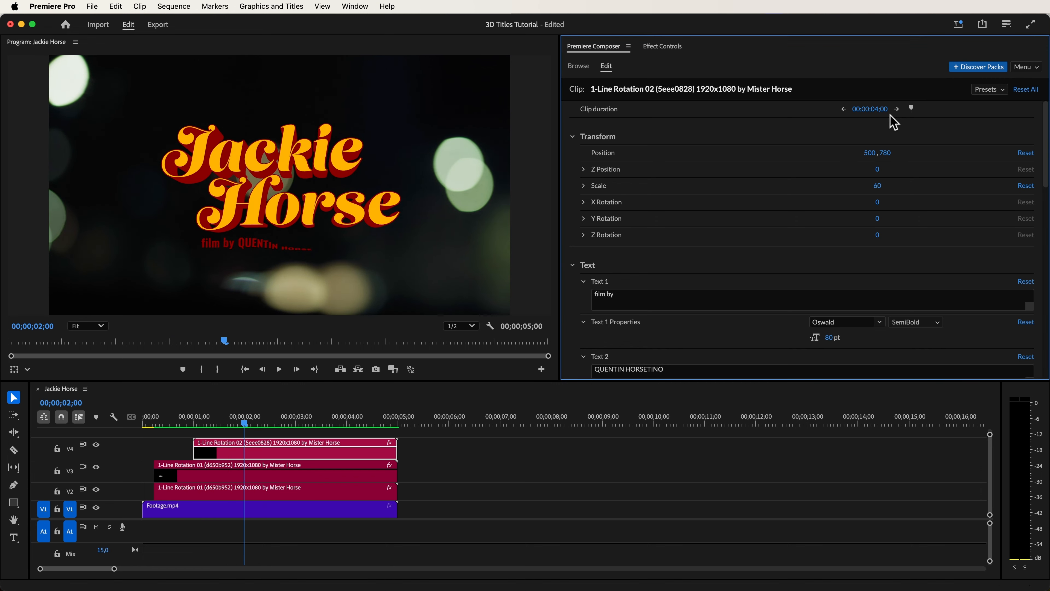
# - Move the credit title on V4 to start shortly after the Jackie Horse titles and set its clip duration to 00:00:04:12
pyautogui.moveTo(194, 452)
pyautogui.mouseDown()
pyautogui.moveTo(215, 459)
pyautogui.moveTo(180, 459)
pyautogui.mouseUp()
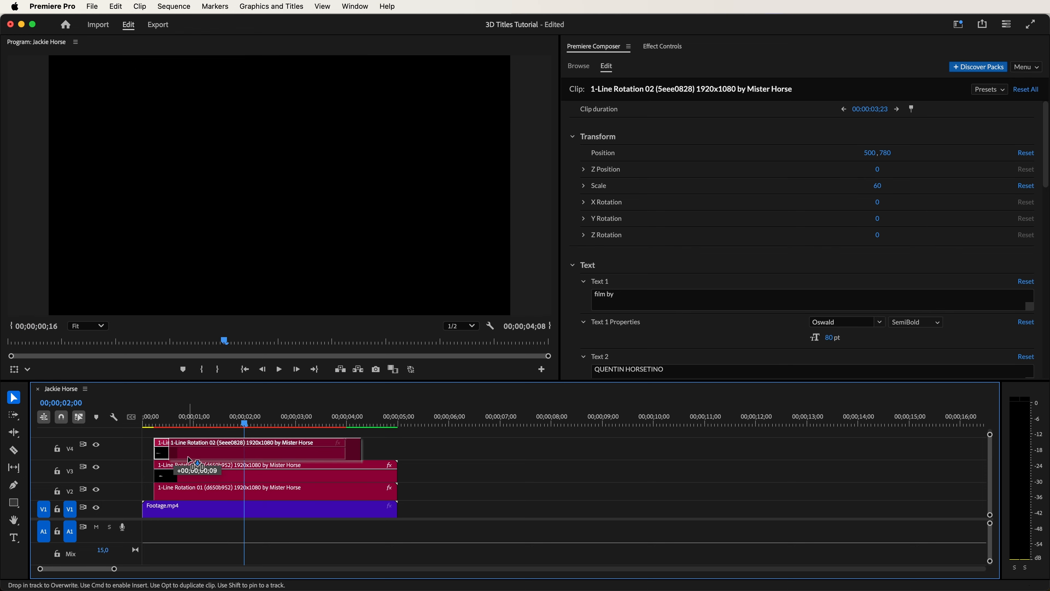
pyautogui.moveTo(192, 460); pyautogui.dragTo(192, 459)
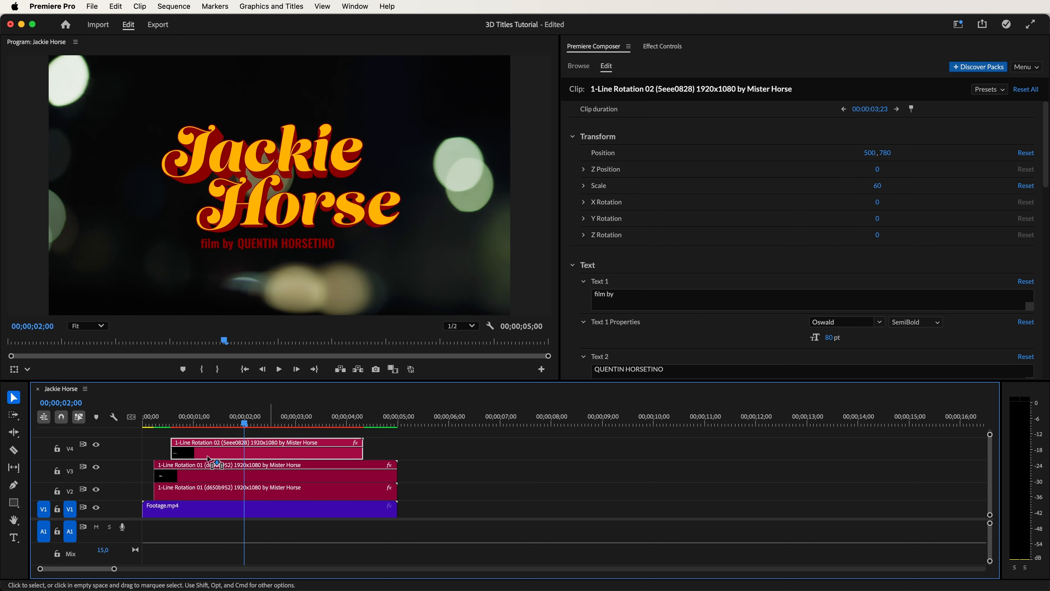
pyautogui.click(871, 111)
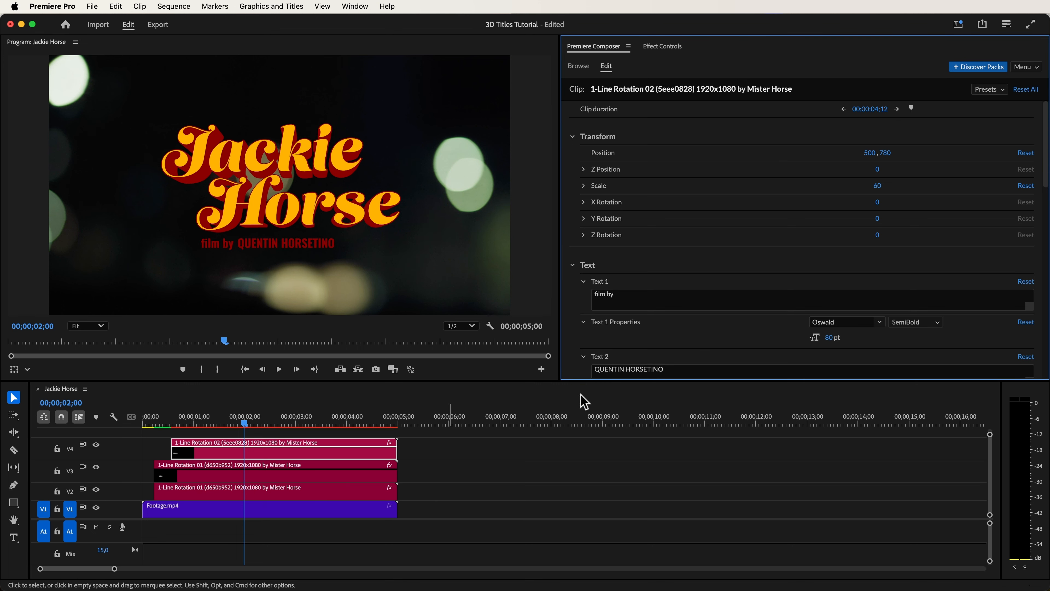
pyautogui.keyDown('shift'); pyautogui.click(317, 466); pyautogui.keyUp('shift')
pyautogui.keyDown('shift'); pyautogui.click(314, 491); pyautogui.keyUp('shift')
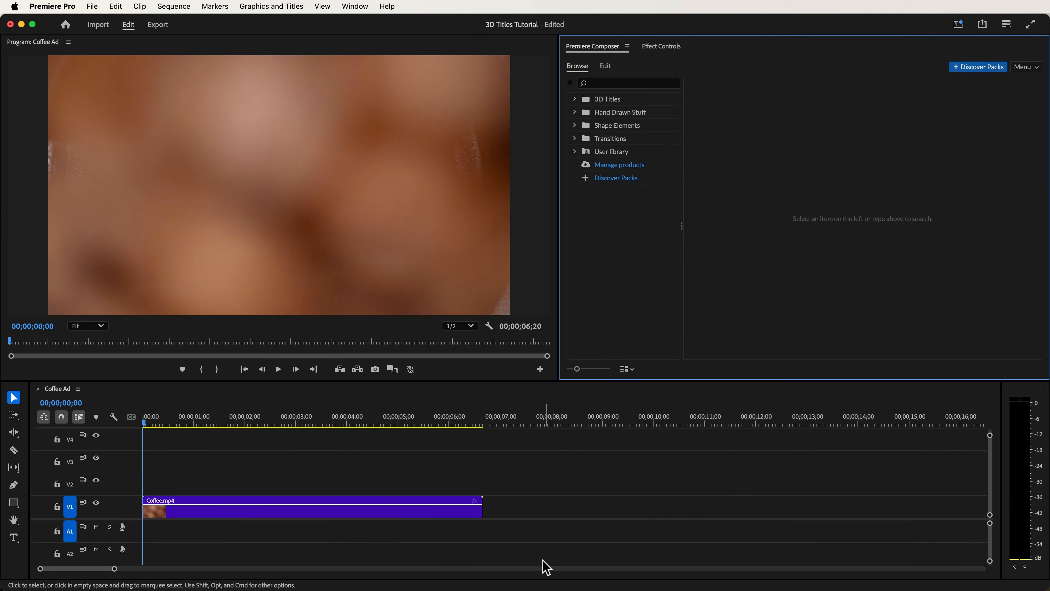
# - Add the 1-Line Zoom 01 title from the Zoom 02 folder above Coffee.mp4 and set its clip duration to 00:00:06:20
pyautogui.click(575, 99)
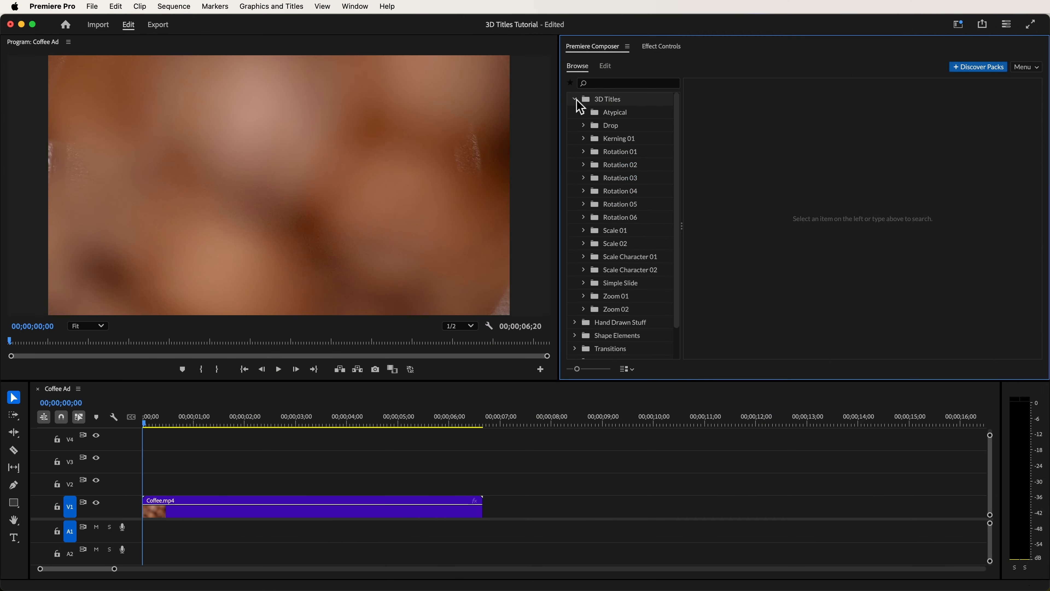
pyautogui.click(630, 309)
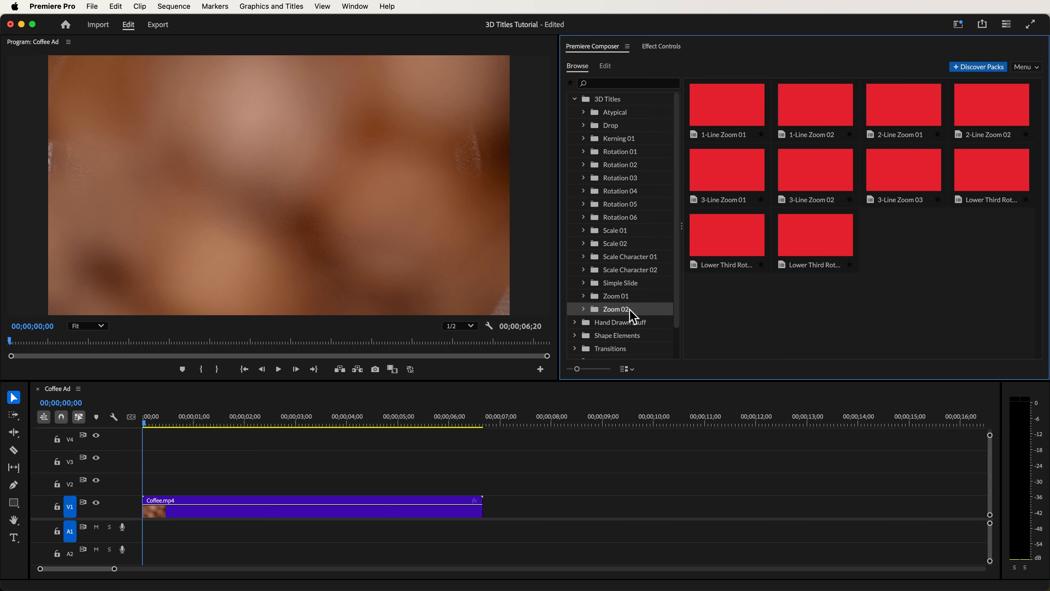
pyautogui.click(735, 112)
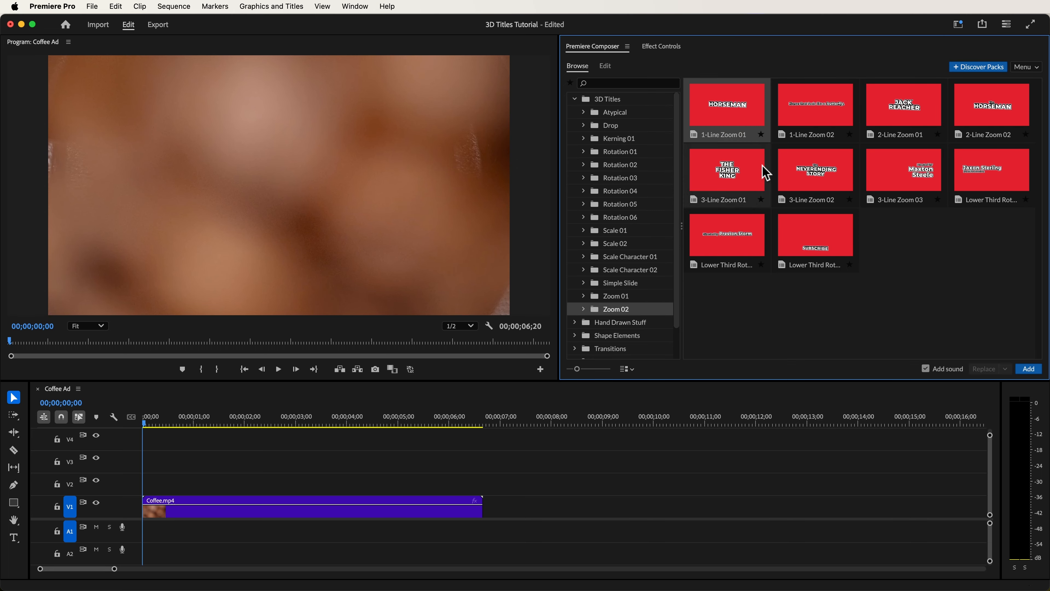
pyautogui.click(1030, 372)
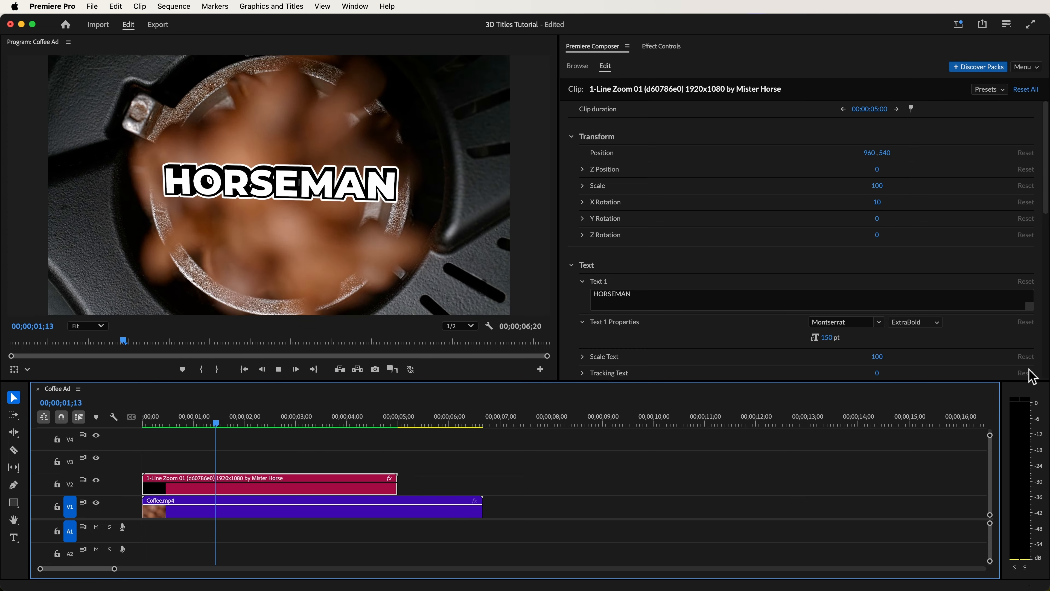
pyautogui.press('space')
pyautogui.moveTo(859, 112); pyautogui.dragTo(889, 113)
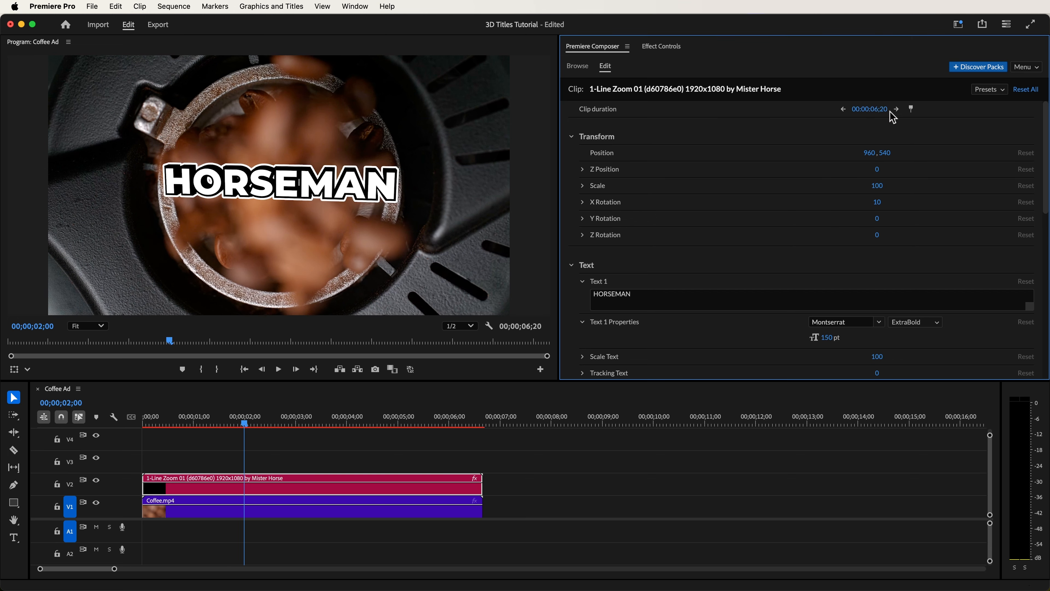
# - Set the title's X Rotation to 0 and its Text 1 to "Blend Coffee"
pyautogui.moveTo(878, 203); pyautogui.dragTo(872, 207)
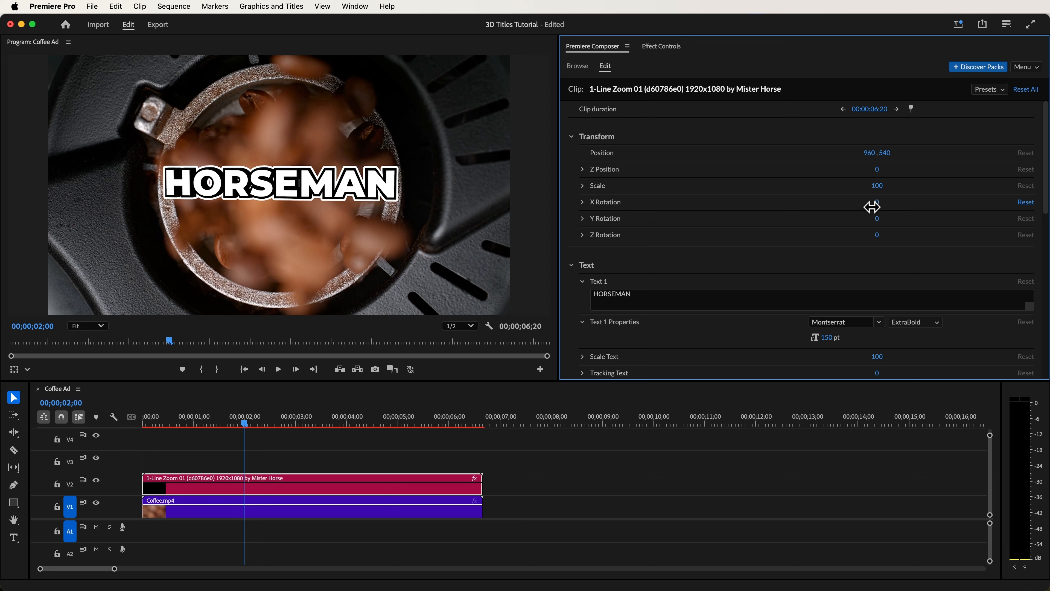
pyautogui.click(673, 295)
pyautogui.write('Blend Coffee')
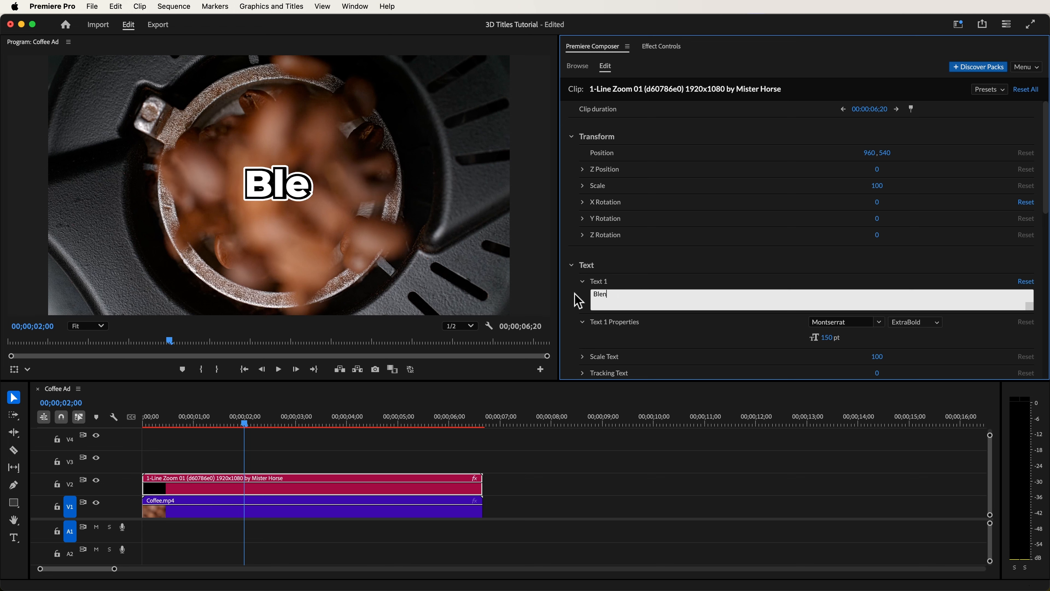
pyautogui.click(578, 300)
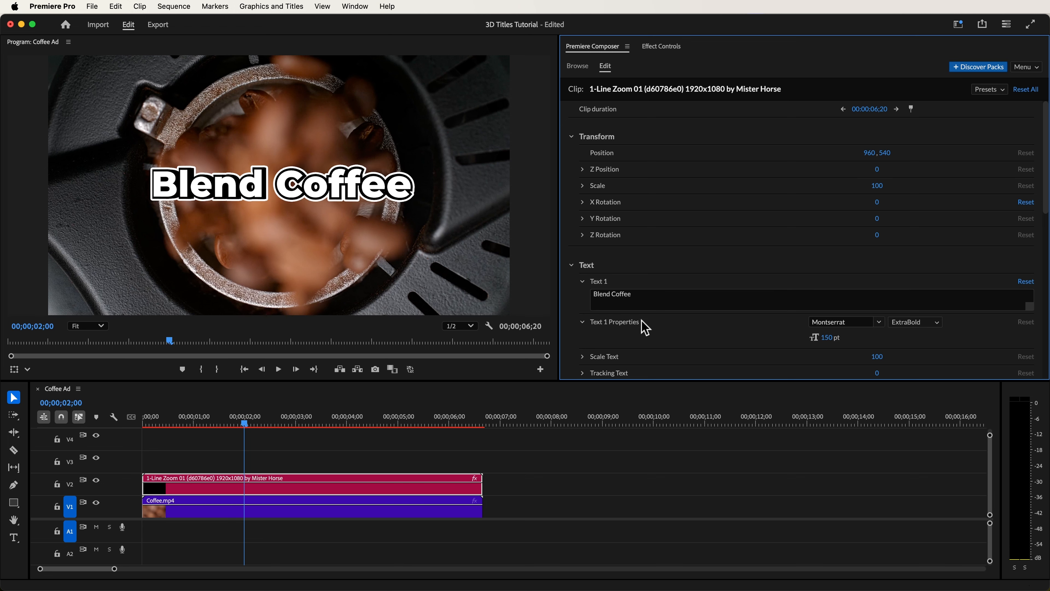
# - Set the Blend Coffee title's font to Cooper Std Black and its scale to 138
pyautogui.click(850, 323)
pyautogui.write('Cooper')
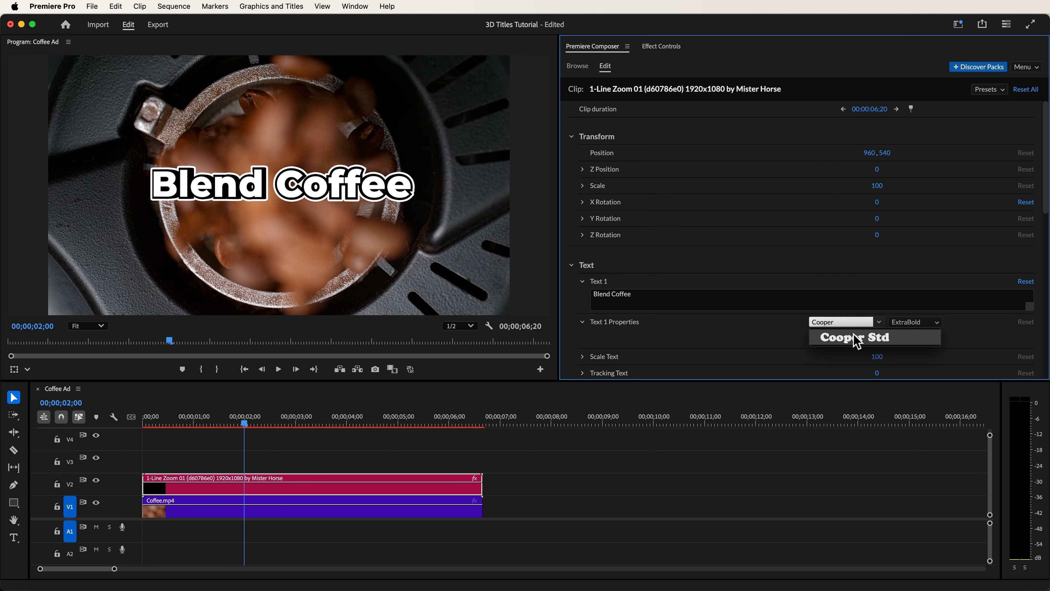
pyautogui.click(856, 337)
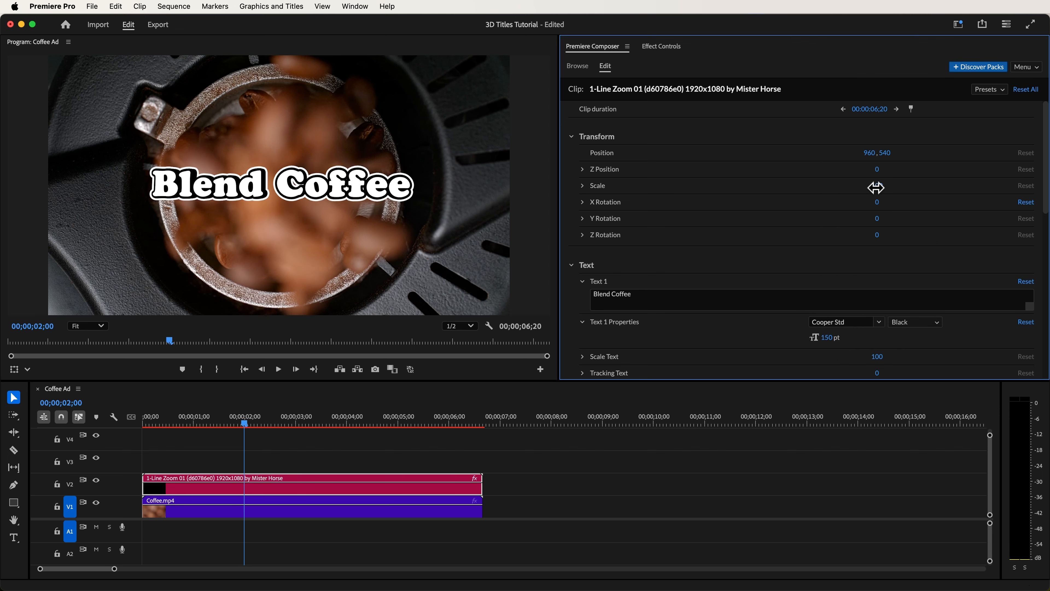
pyautogui.moveTo(885, 188); pyautogui.dragTo(921, 199)
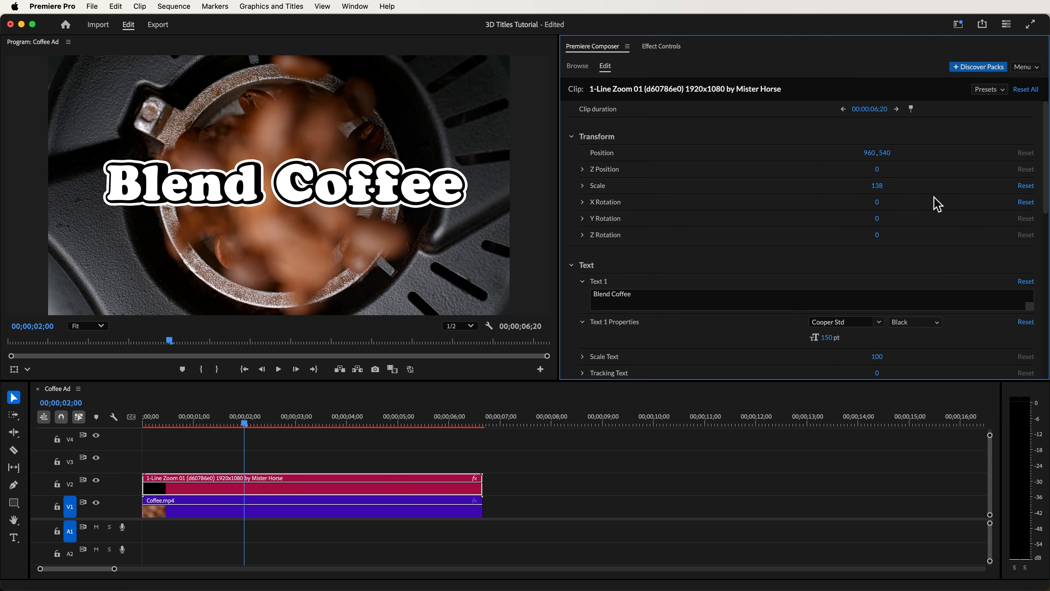
# - Turn off the title's text outline and play the sequence from the start to review the animation
pyautogui.scroll(-1, 1046, 190)
pyautogui.scroll(-8, 1046, 190)
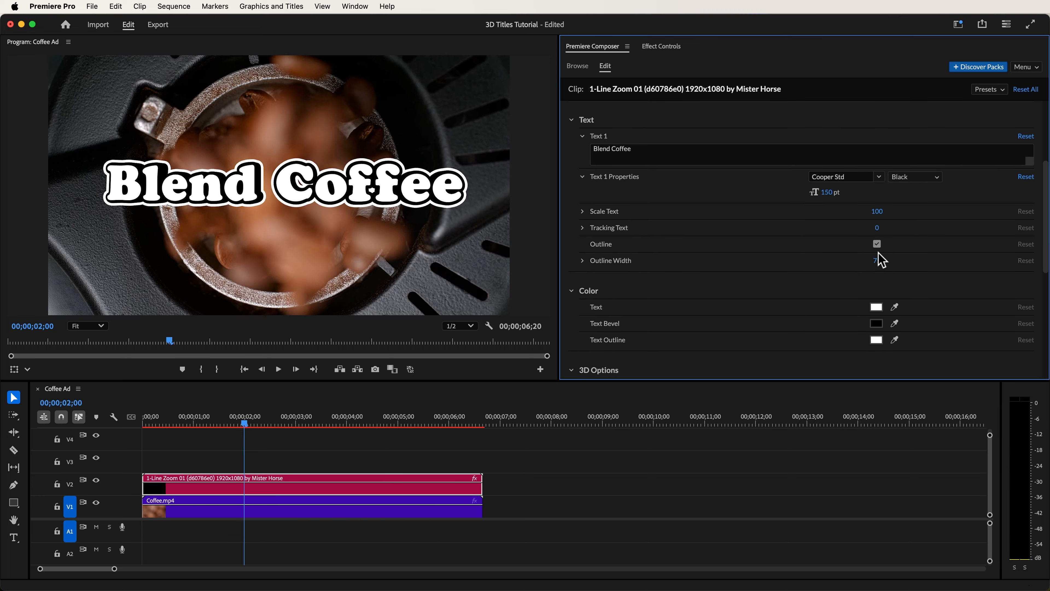
pyautogui.click(877, 243)
pyautogui.press('Home')
pyautogui.press('space')
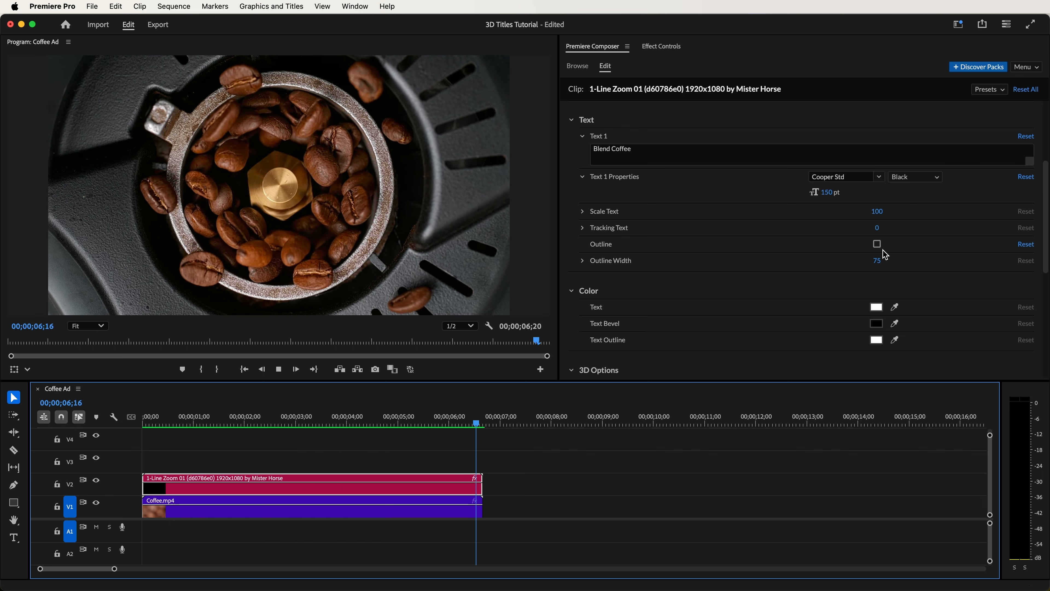
pyautogui.press('space')
# - Disable the title's Animation Out, and set the Animation In speed to 50 and start value to -300
pyautogui.moveTo(1047, 225); pyautogui.dragTo(1040, 348)
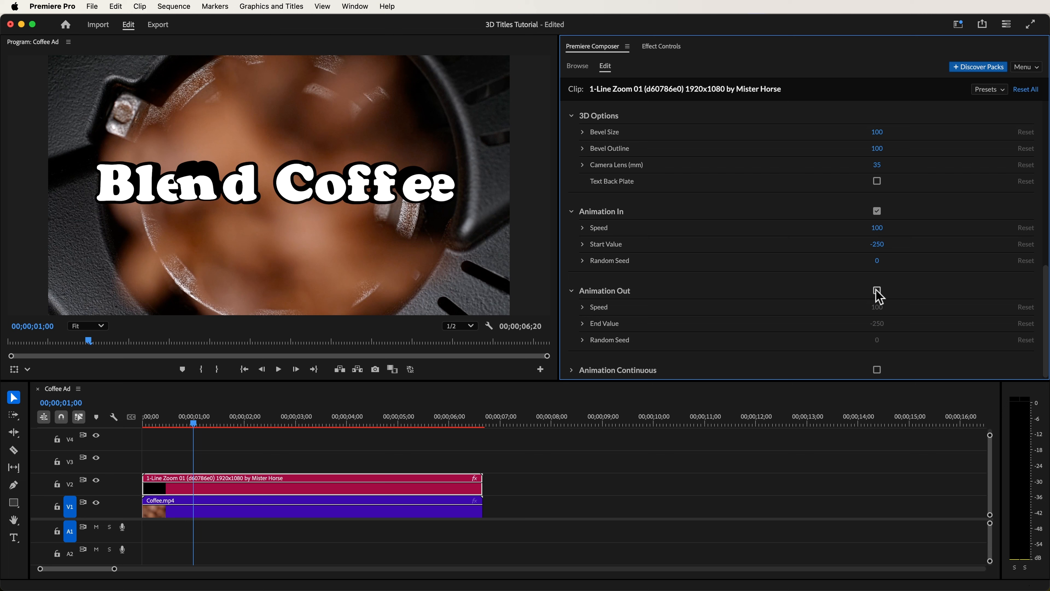
pyautogui.moveTo(870, 233); pyautogui.dragTo(858, 238)
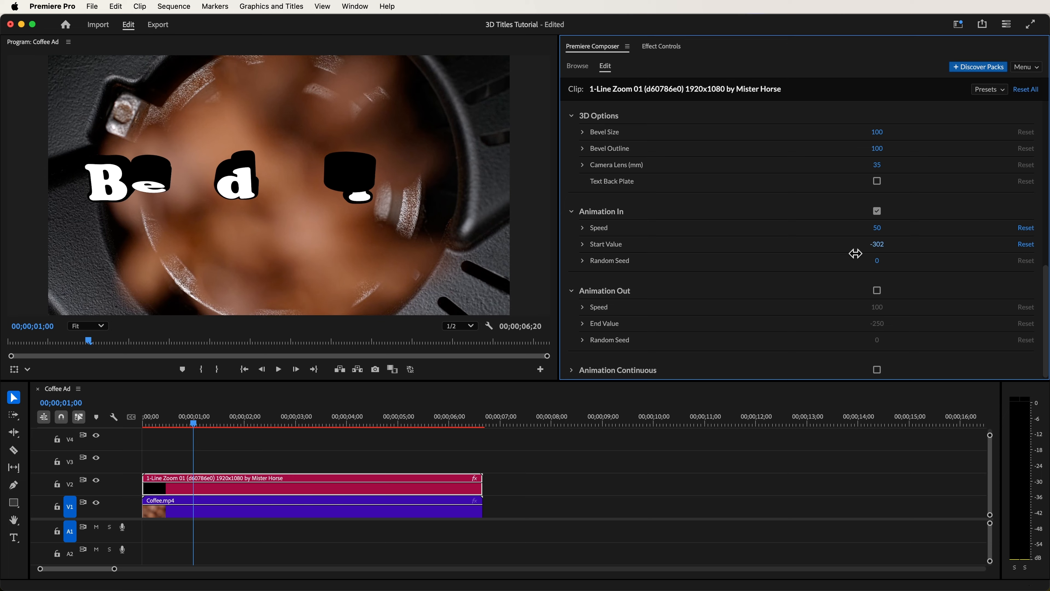
pyautogui.moveTo(854, 254); pyautogui.dragTo(861, 253)
pyautogui.press('space')
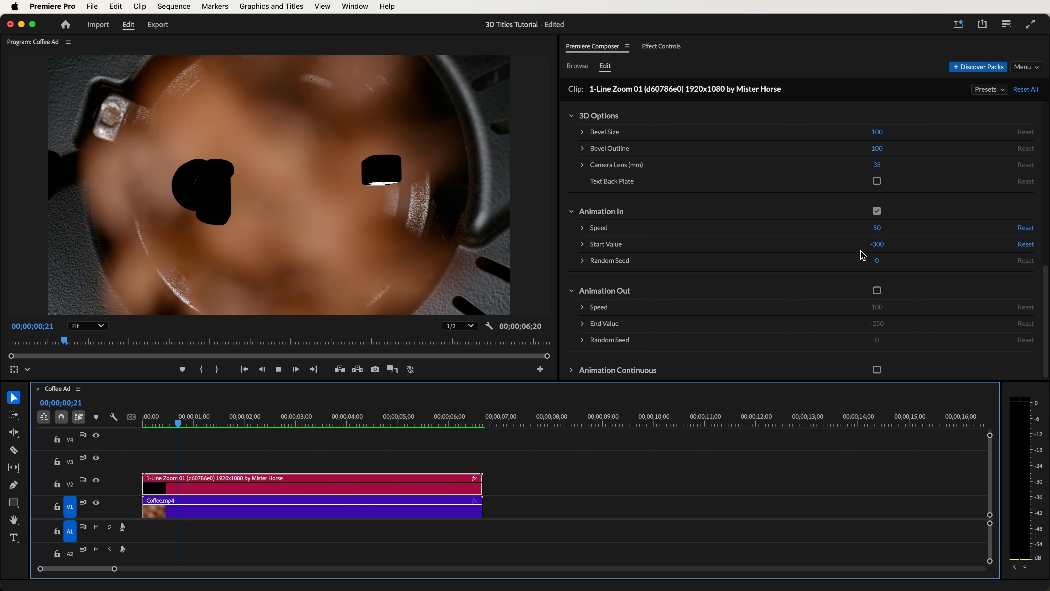
# - Try different Animation In random seeds while previewing the letter order, and settle on 12
pyautogui.moveTo(876, 261); pyautogui.dragTo(880, 264)
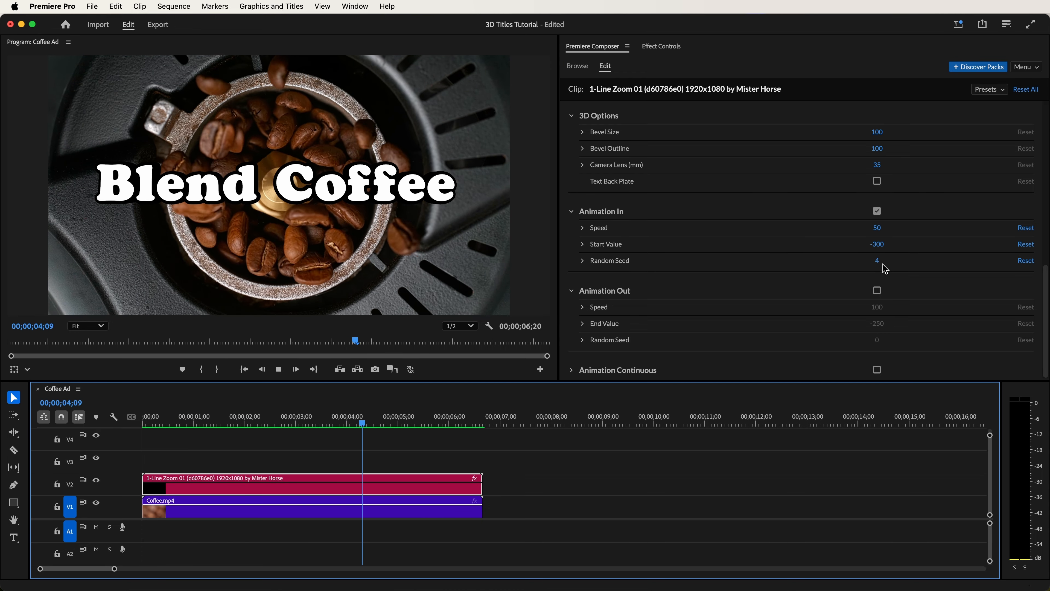
pyautogui.moveTo(883, 264); pyautogui.dragTo(882, 266)
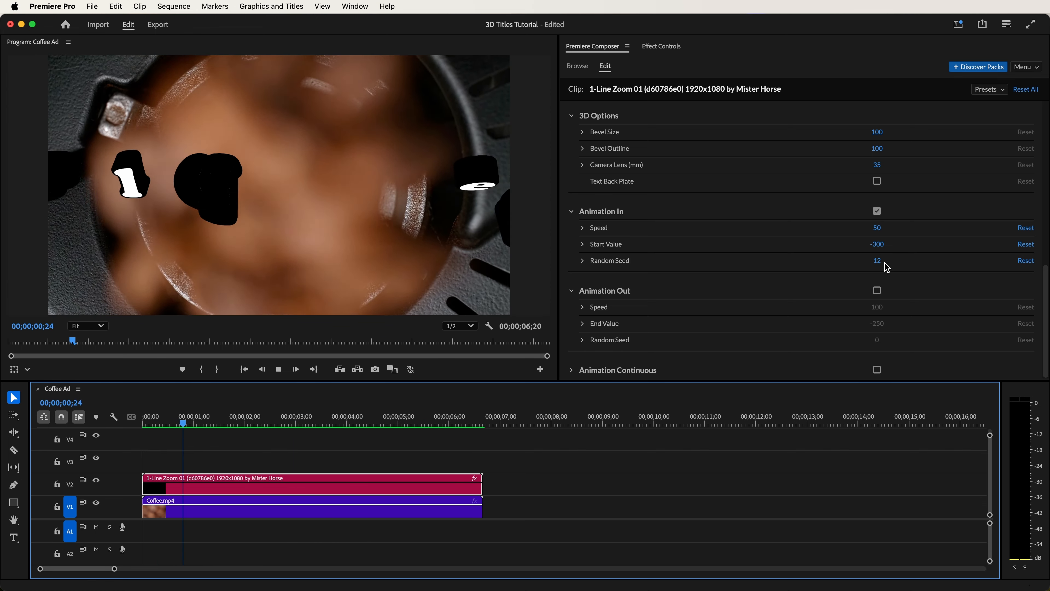
pyautogui.click(885, 263)
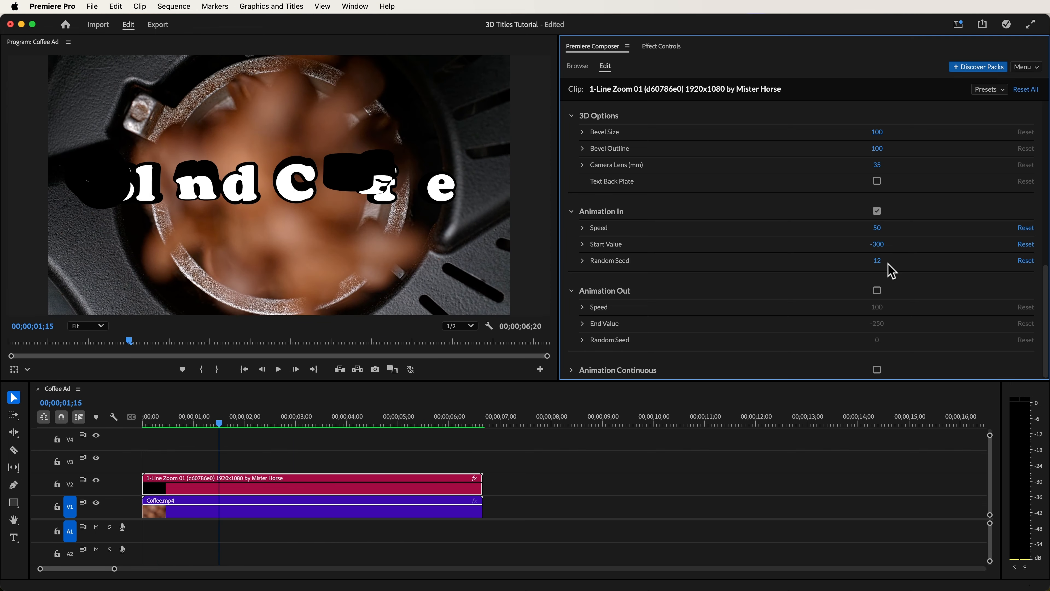
# - Turn off Animation In and keyframe the title's Motion scale at 120 and rotation at -20° on the first frame
pyautogui.click(878, 212)
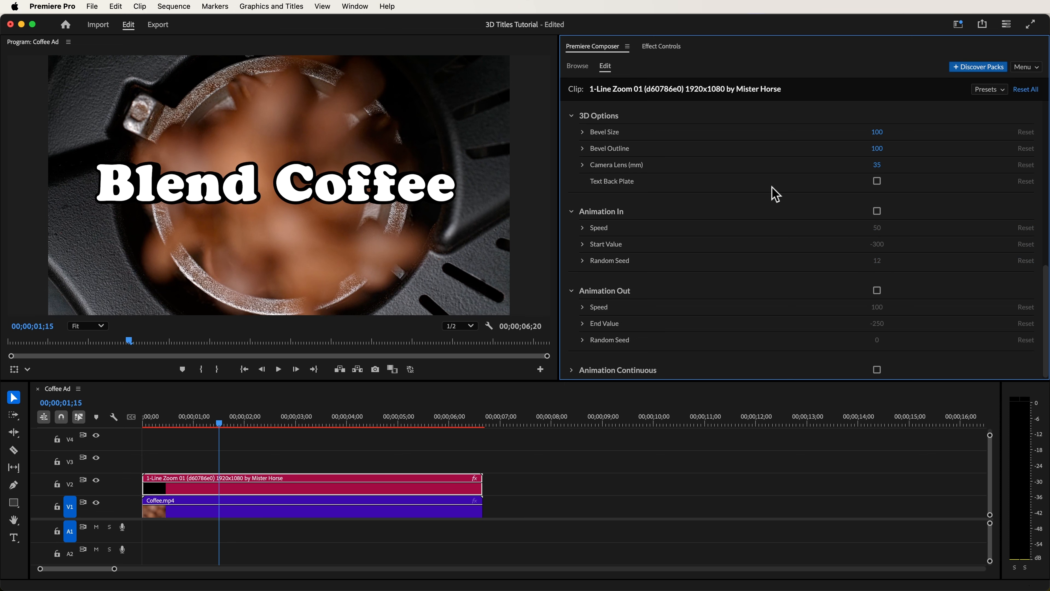
pyautogui.click(662, 46)
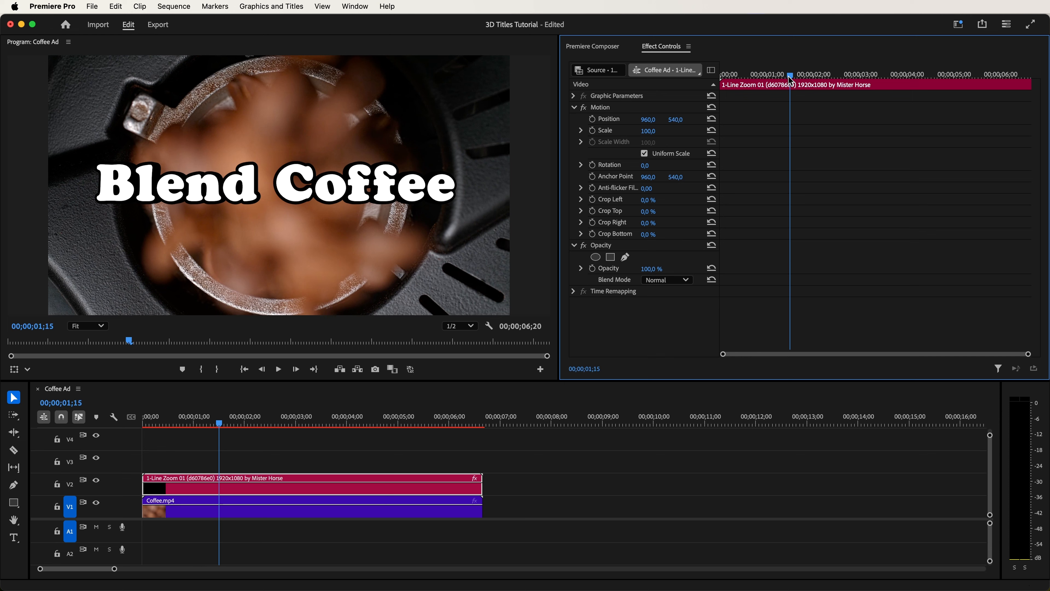
pyautogui.moveTo(790, 80); pyautogui.dragTo(724, 95)
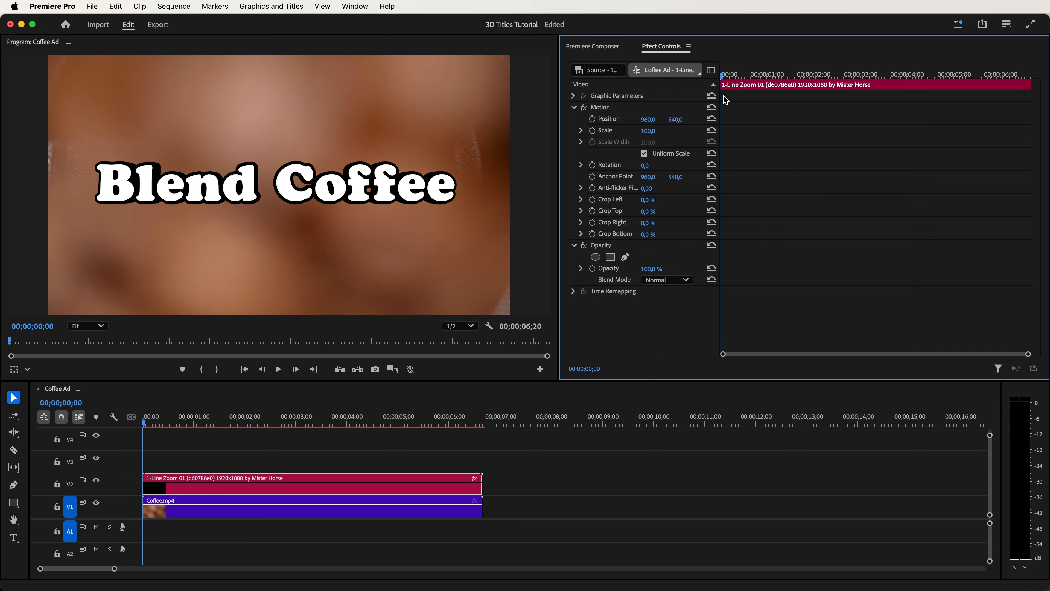
pyautogui.moveTo(648, 131); pyautogui.dragTo(646, 172)
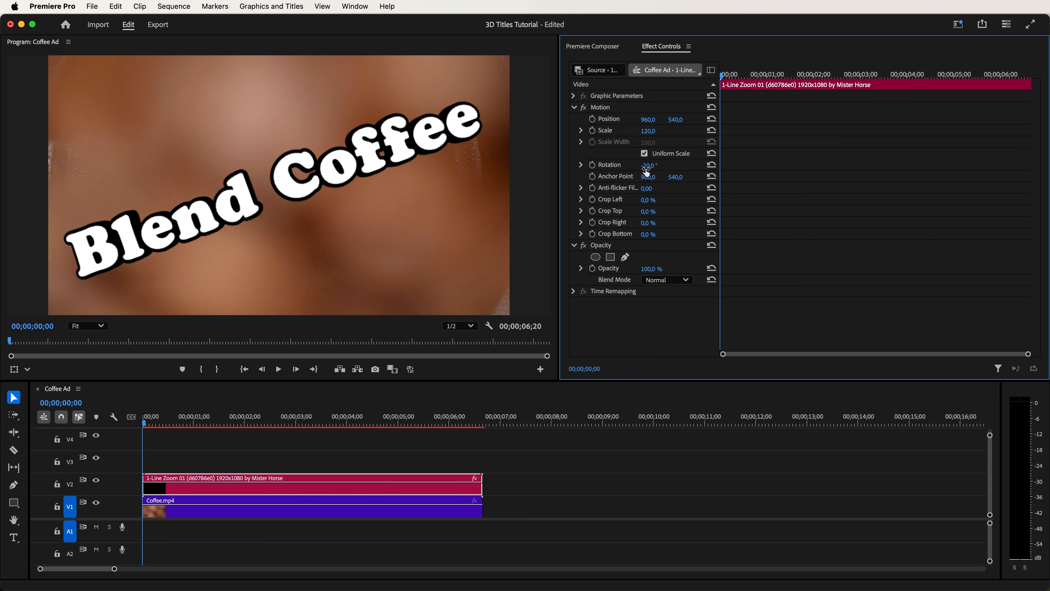
pyautogui.click(596, 166)
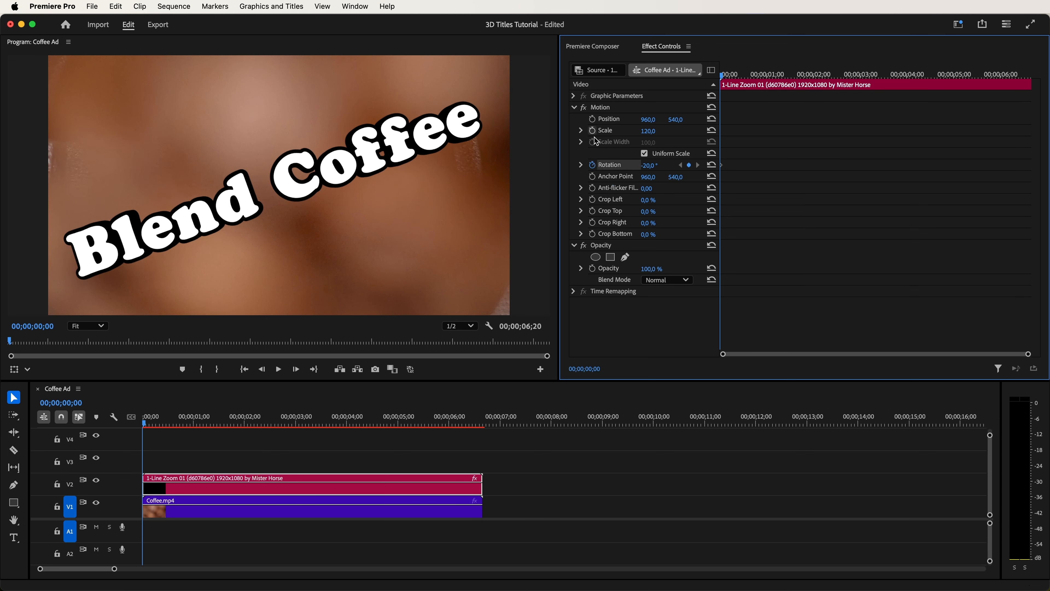
# - Keyframe scale 100 and rotation 0° at 00;00;02;11, and ease all the scale and rotation keyframes
pyautogui.moveTo(727, 88); pyautogui.dragTo(831, 86)
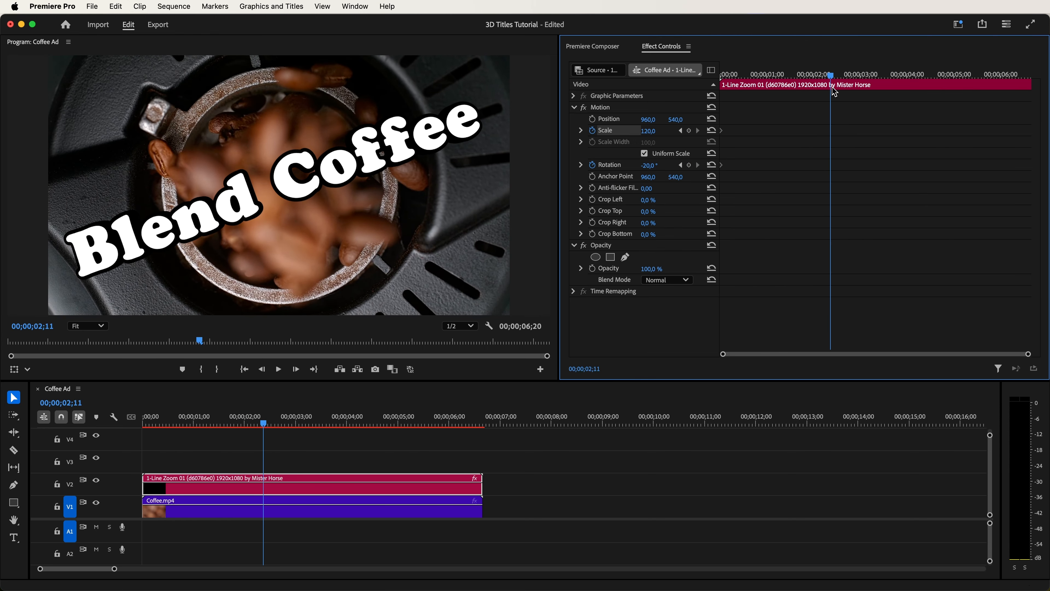
pyautogui.moveTo(650, 135); pyautogui.dragTo(655, 171)
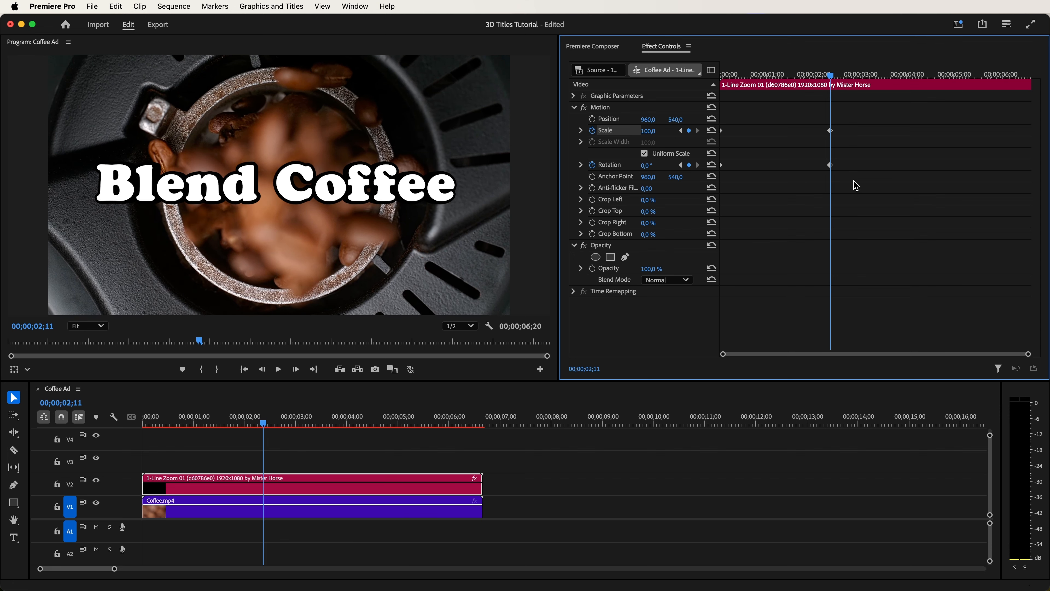
pyautogui.rightClick(833, 133)
pyautogui.click(874, 299)
pyautogui.press('Return')
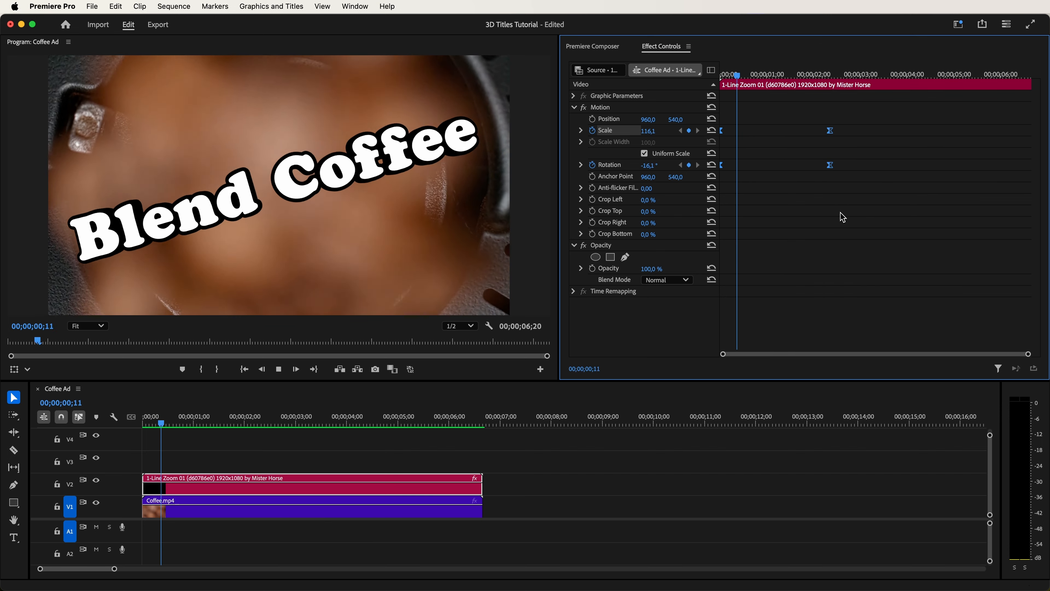
pyautogui.press('space')
# - Change the opening rotation keyframe to -10°, preview the motion, and re-enable the title's Animation In
pyautogui.click(829, 76)
pyautogui.moveTo(830, 77); pyautogui.dragTo(710, 88)
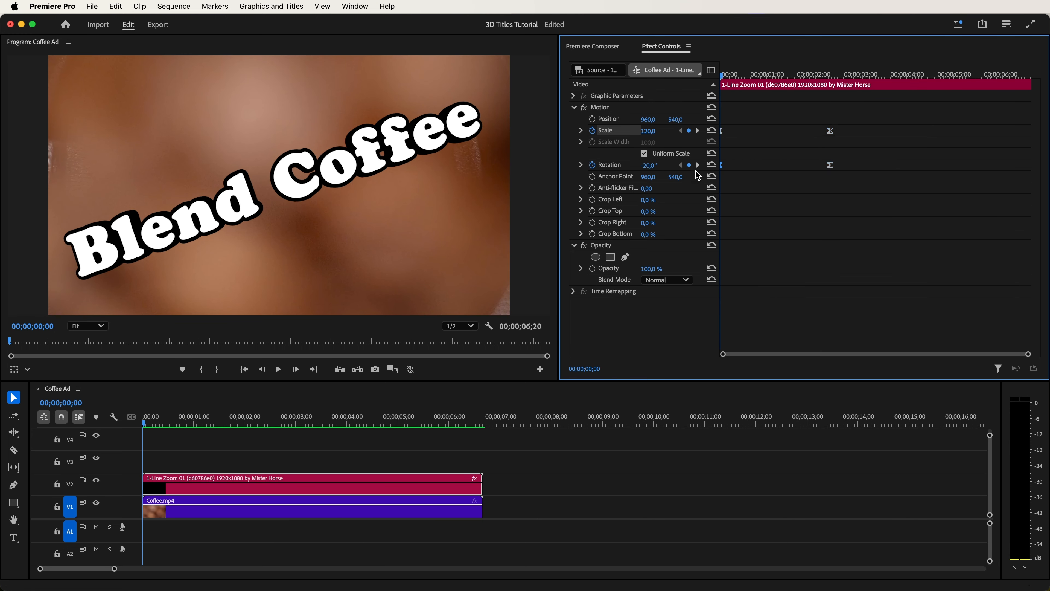
pyautogui.moveTo(654, 172); pyautogui.dragTo(653, 172)
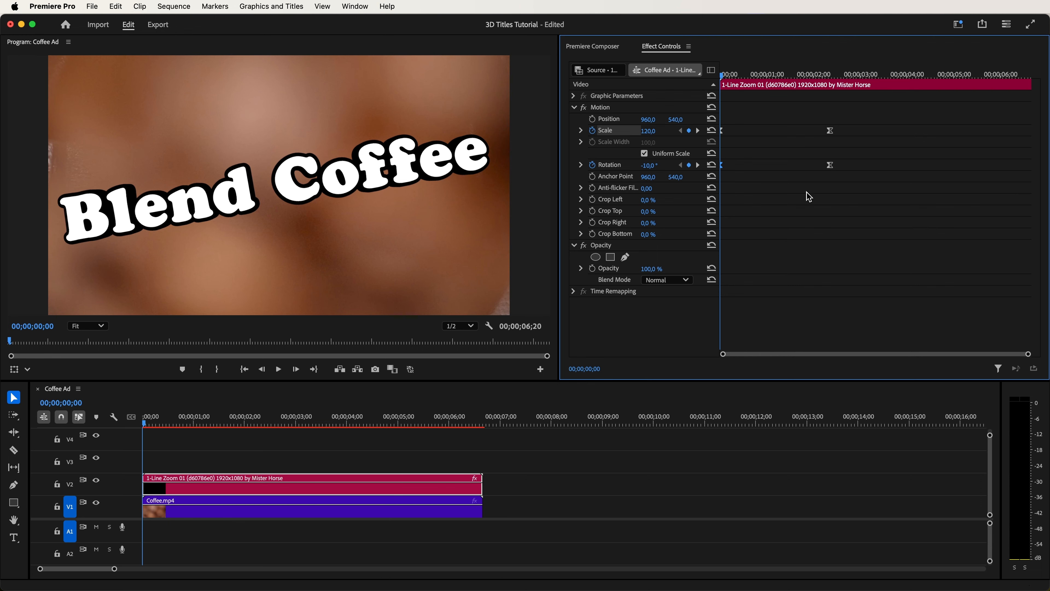
pyautogui.press('space')
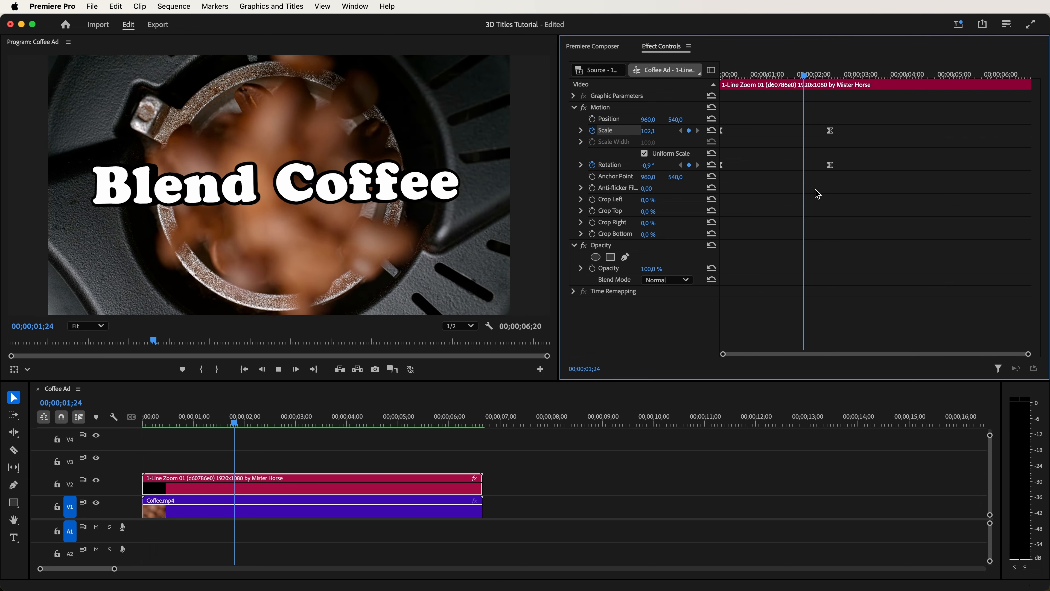
pyautogui.press('space')
pyautogui.click(593, 47)
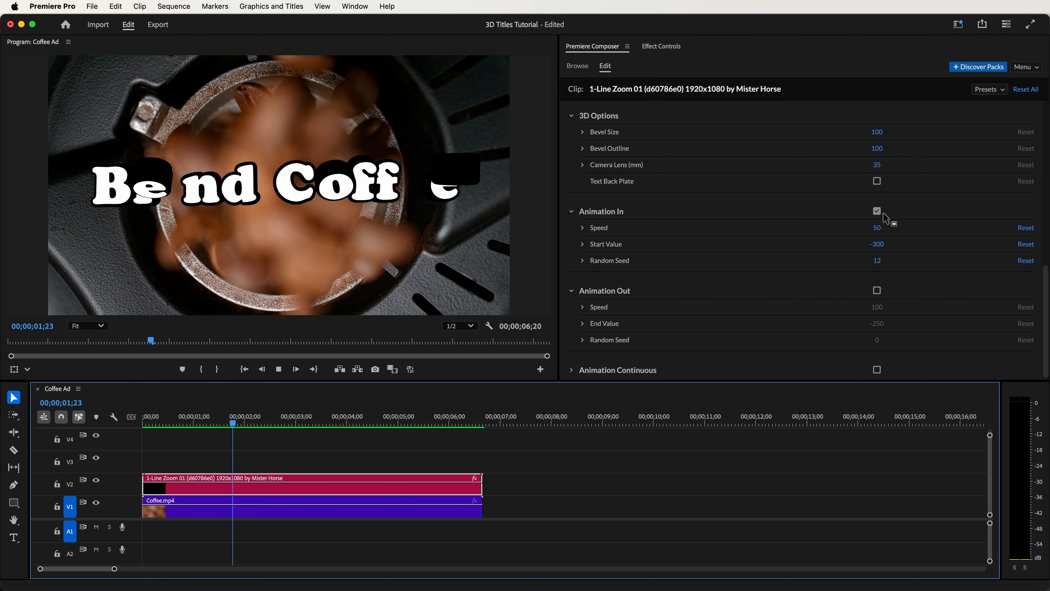
# - Duplicate the Blend Coffee title onto V3, and set the position to 960, 435 for the V2 title and 960, 580 for the V3 title
pyautogui.press('space')
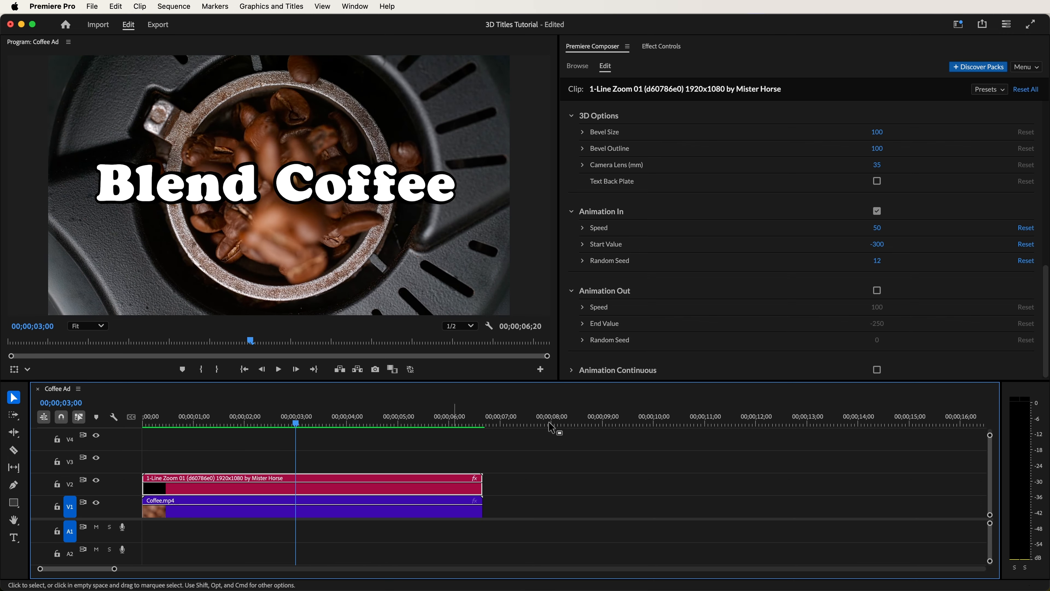
pyautogui.moveTo(326, 486); pyautogui.dragTo(326, 475)
pyautogui.click(325, 480)
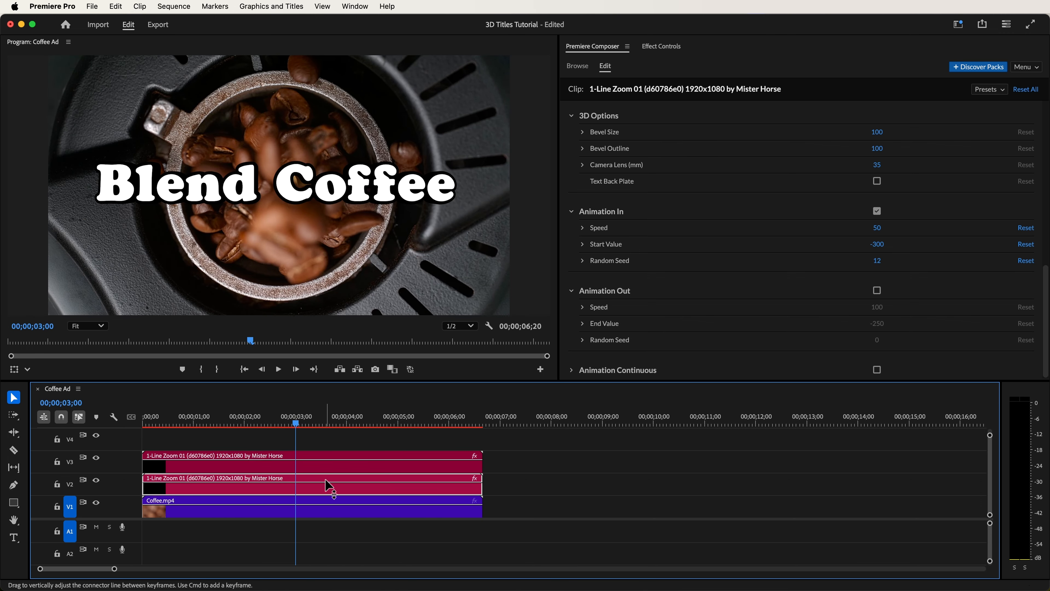
pyautogui.moveTo(1040, 328); pyautogui.dragTo(1044, 137)
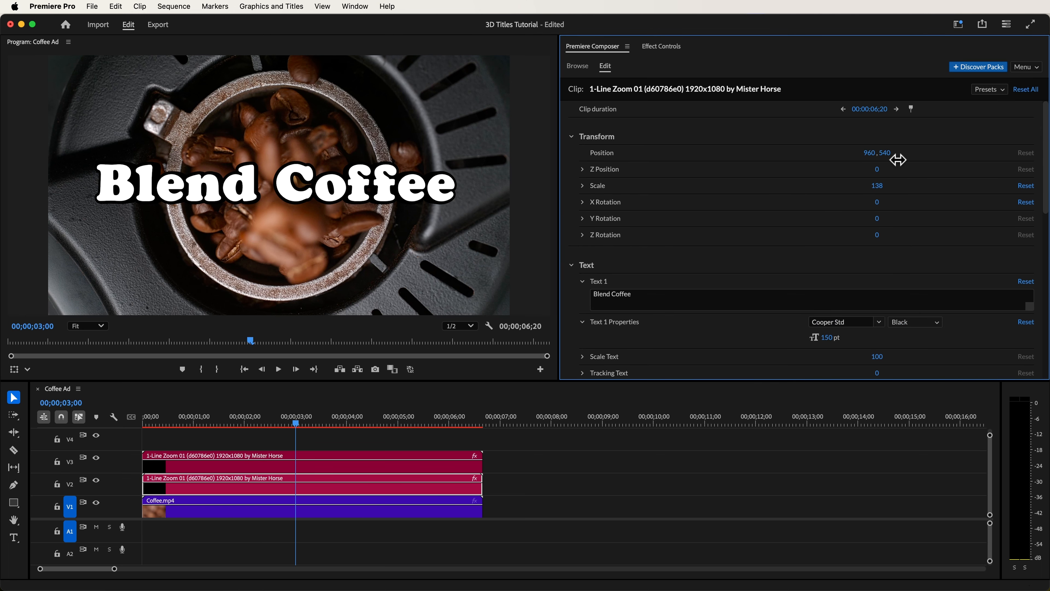
pyautogui.moveTo(898, 159); pyautogui.dragTo(857, 159)
pyautogui.moveTo(834, 158); pyautogui.dragTo(835, 158)
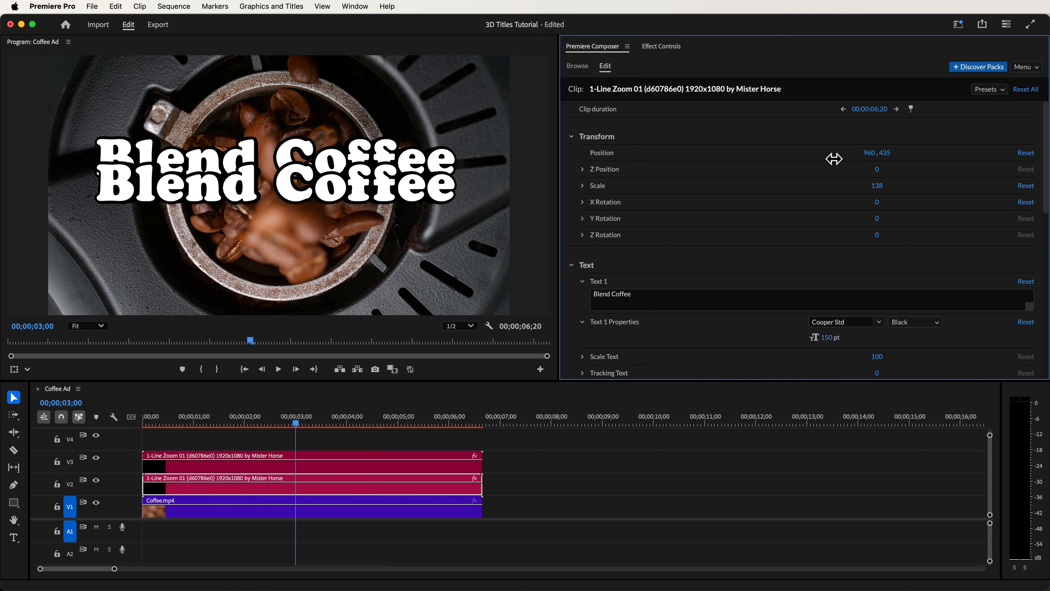
pyautogui.click(372, 459)
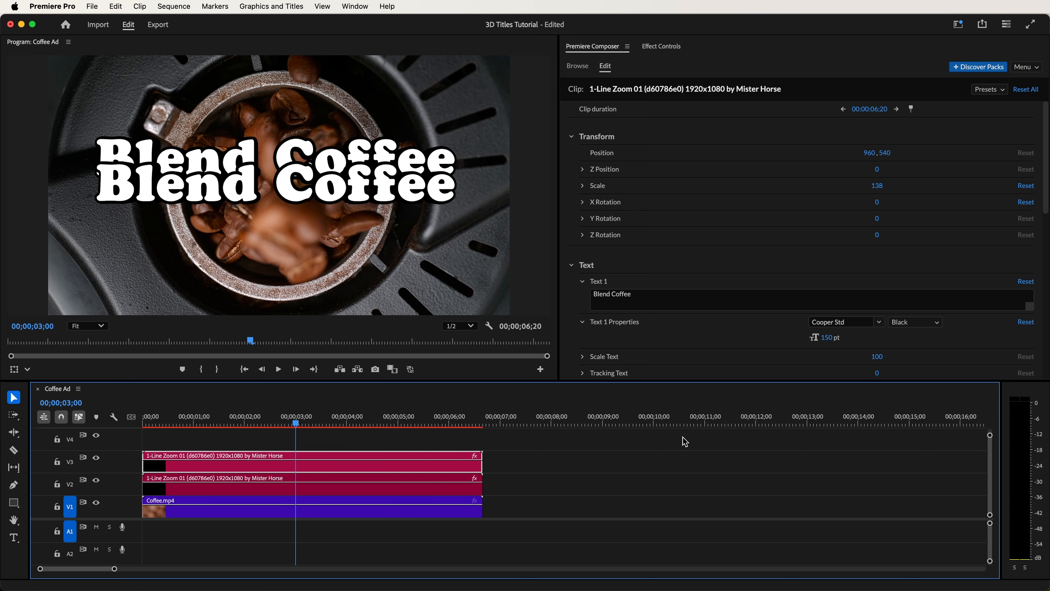
pyautogui.moveTo(885, 157); pyautogui.dragTo(908, 156)
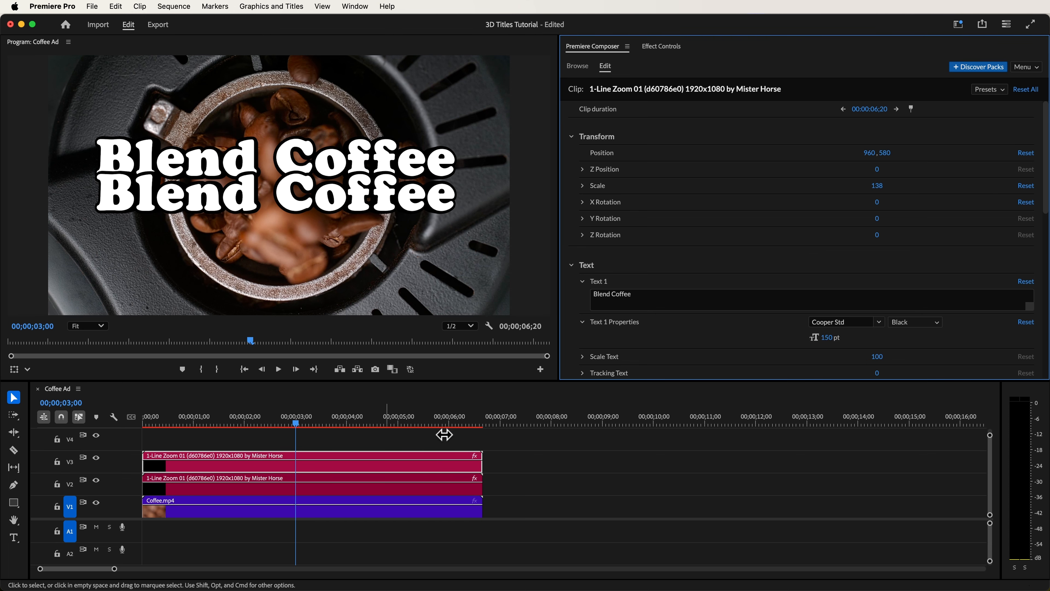
# - Scale the V2 title to 47 and change its text to "SWEET HORSE BEAN'S"
pyautogui.click(339, 482)
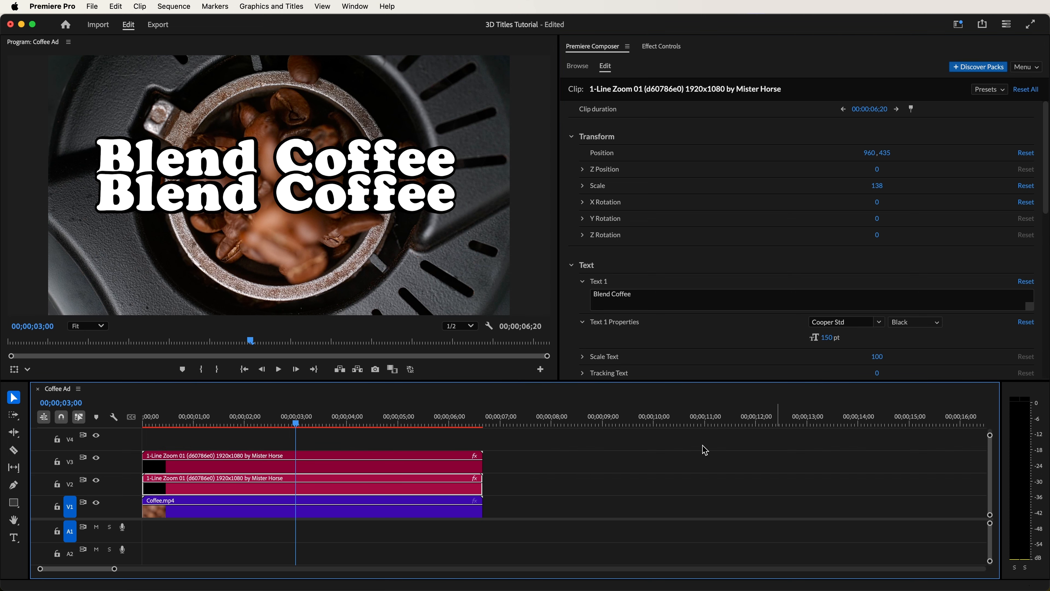
pyautogui.moveTo(885, 188); pyautogui.dragTo(830, 200)
pyautogui.click(632, 294)
pyautogui.write("SWEET HORSE BEAN'S")
# - Set the "SWEET HORSE BEAN'S" title's font to Montserrat Medium and its text tracking to 10
pyautogui.click(854, 322)
pyautogui.write('Mo')
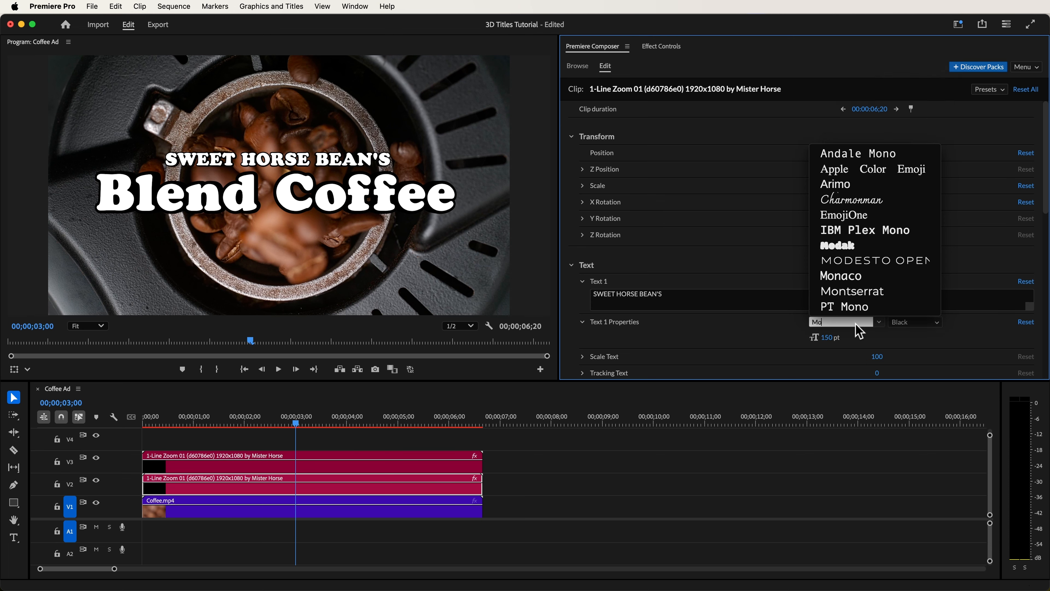
pyautogui.write('nts')
pyautogui.click(855, 333)
pyautogui.click(913, 323)
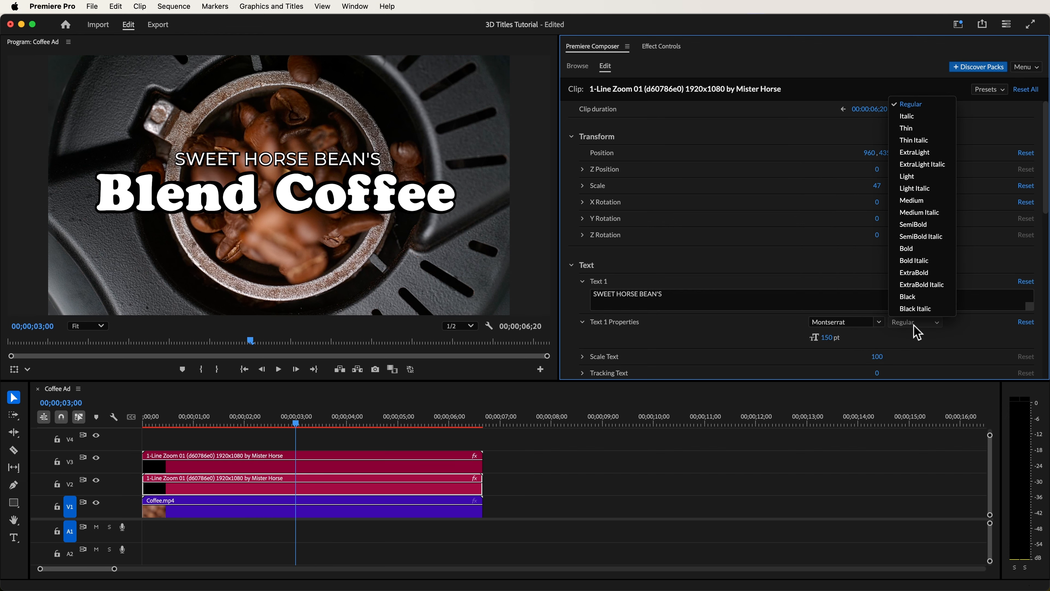
pyautogui.click(918, 201)
pyautogui.scroll(-1, 1046, 205)
pyautogui.moveTo(1046, 205); pyautogui.dragTo(1046, 261)
pyautogui.moveTo(877, 227); pyautogui.dragTo(885, 227)
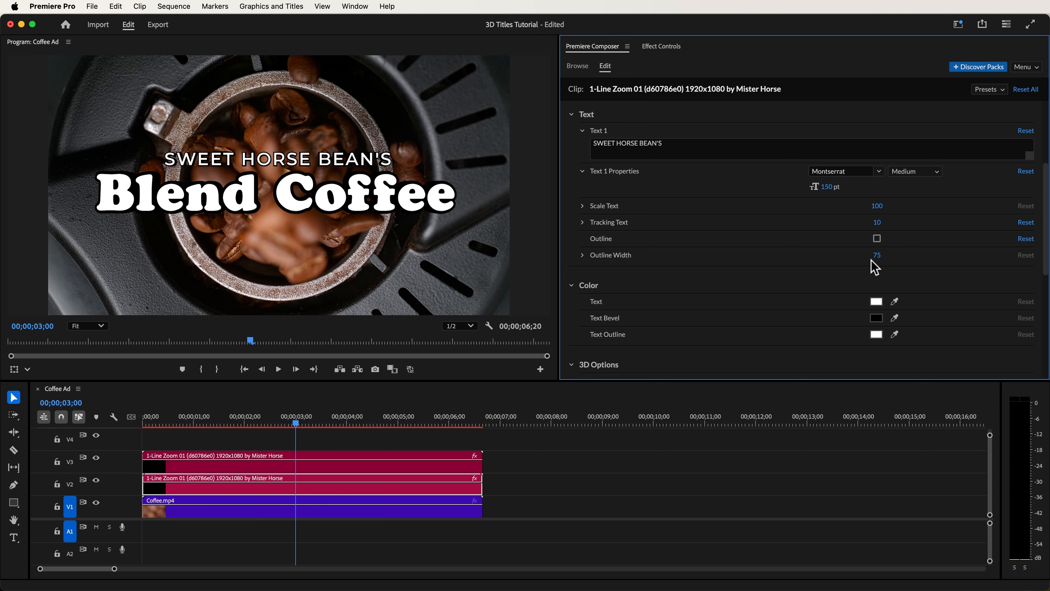
# - Color the "SWEET HORSE BEAN'S" text light green (9cf7a2) and preview both titles from the sequence start
pyautogui.click(877, 301)
pyautogui.moveTo(885, 162)
pyautogui.mouseDown()
pyautogui.moveTo(880, 153)
pyautogui.moveTo(881, 172)
pyautogui.mouseUp()
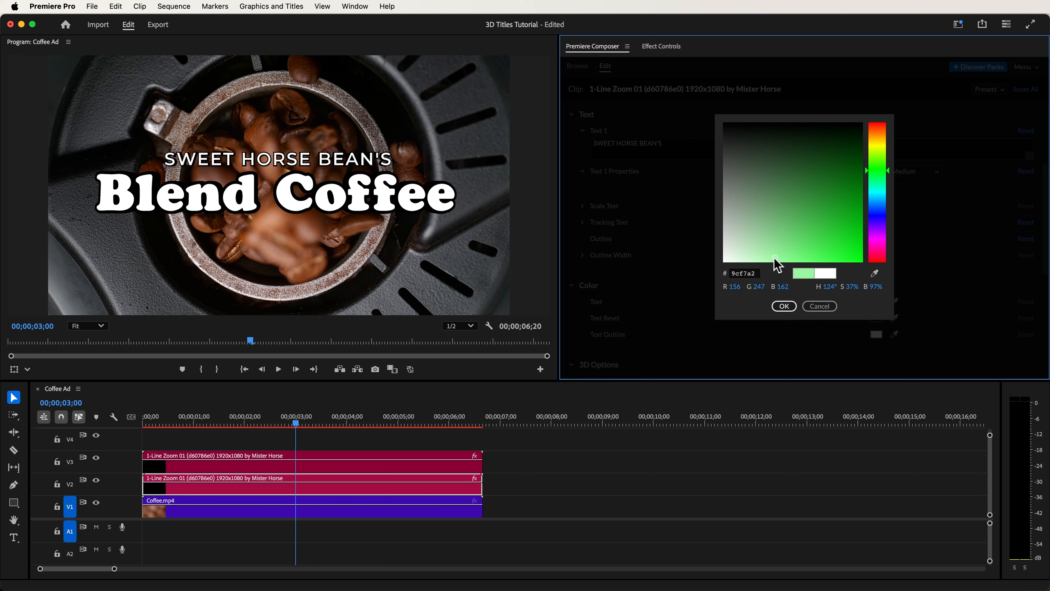
pyautogui.click(785, 307)
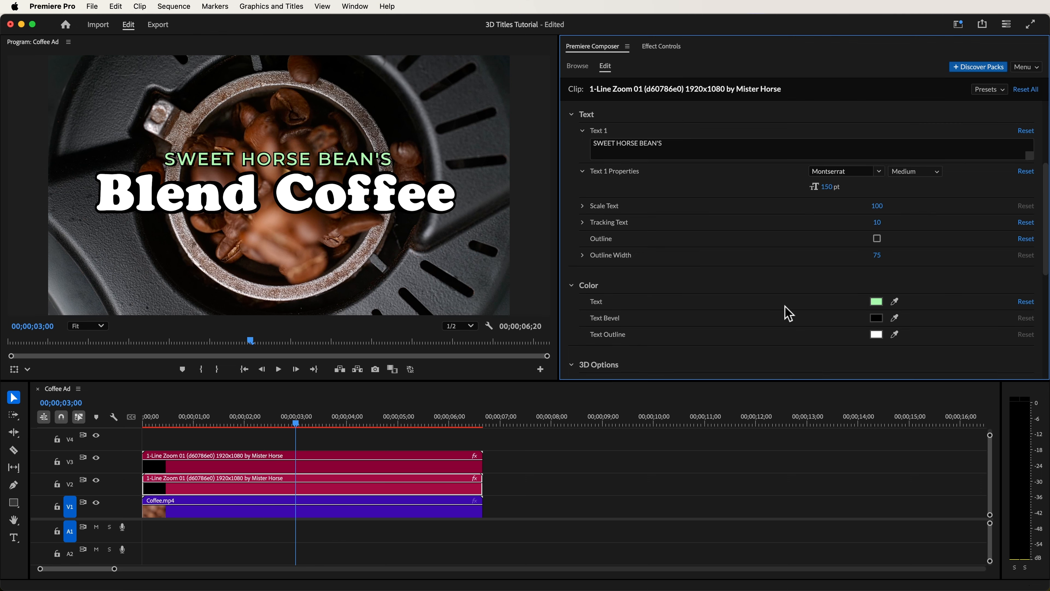
pyautogui.press('Home')
pyautogui.press('space')
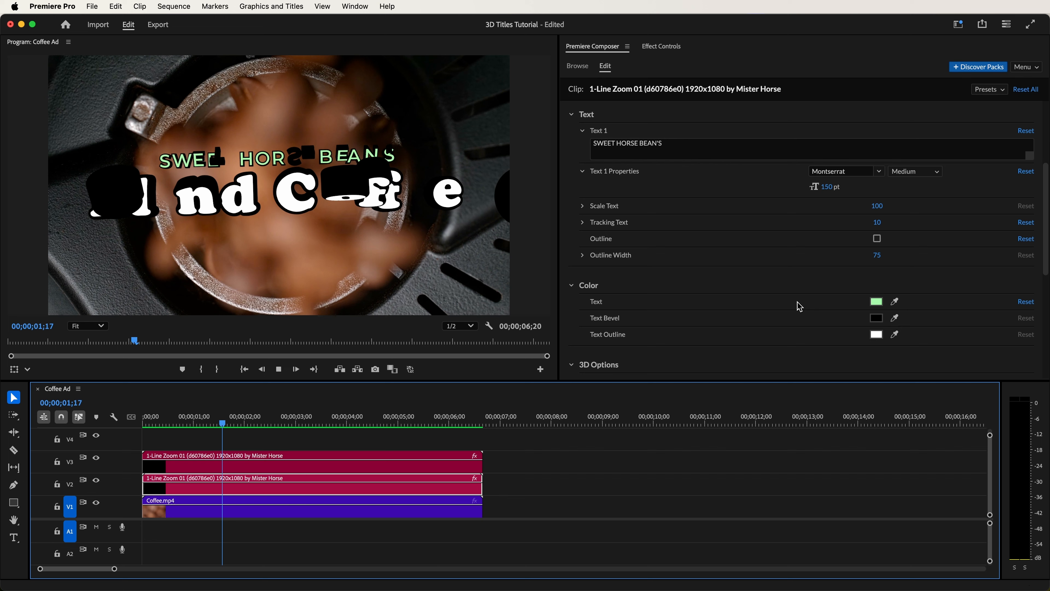
# - Nest both title clips as "Titles" and duplicate the nest onto V3
pyautogui.moveTo(508, 455); pyautogui.dragTo(345, 496)
pyautogui.rightClick(345, 496)
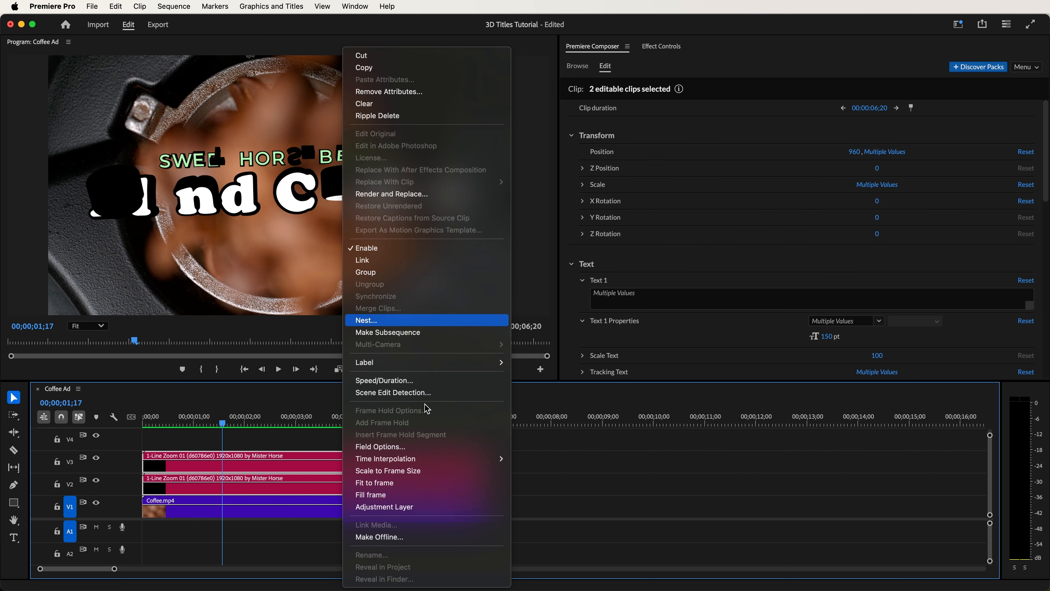
pyautogui.click(439, 325)
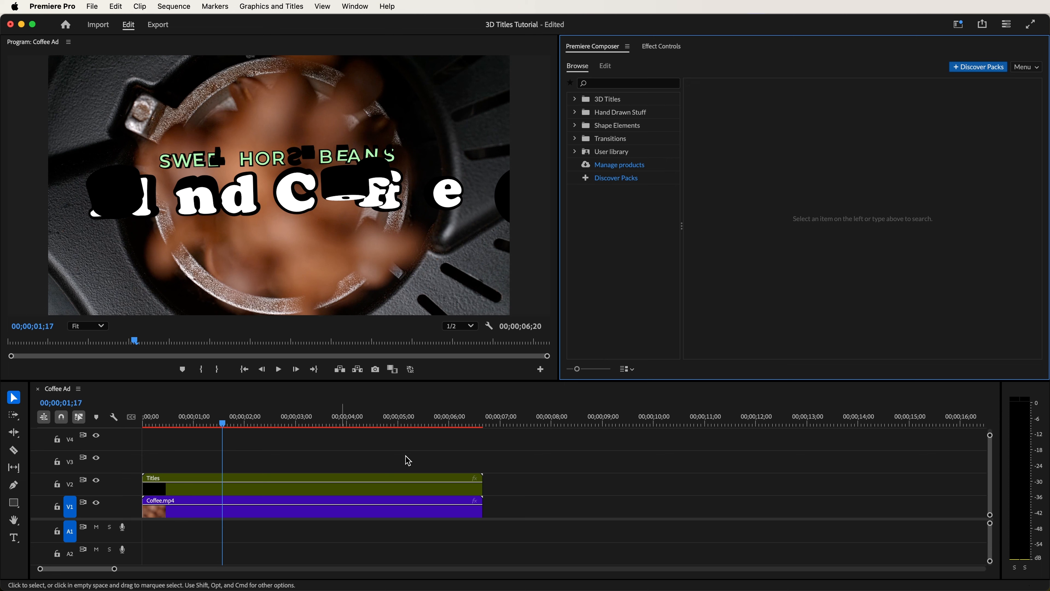
pyautogui.moveTo(325, 481); pyautogui.dragTo(328, 466)
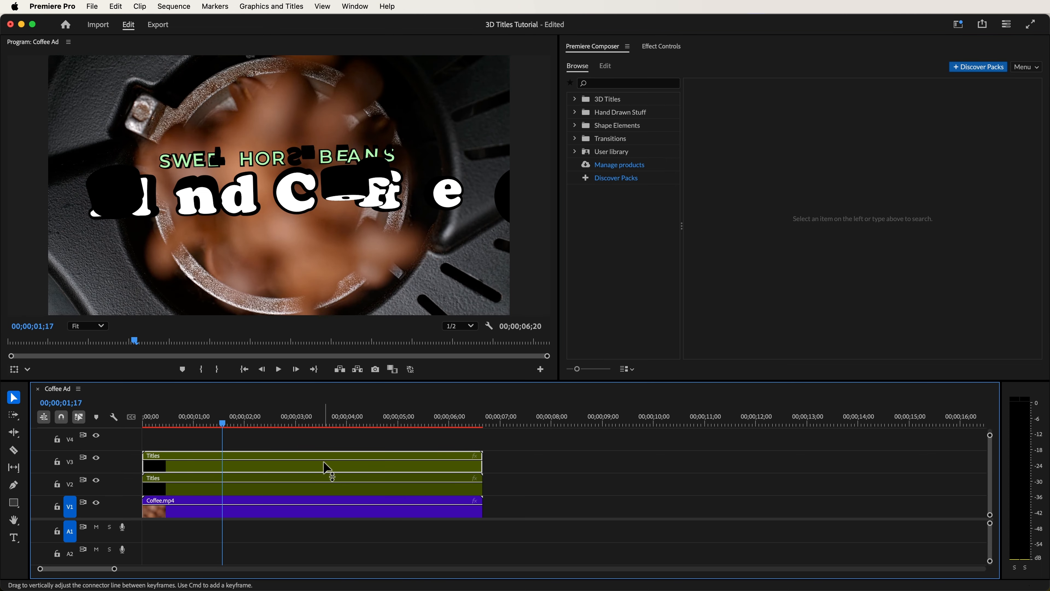
# - Apply Gaussian Blur to the Titles nest on V3 and set its Blurriness to 32
pyautogui.hotkey('shift', '7')
pyautogui.moveTo(690, 404); pyautogui.dragTo(717, 291)
pyautogui.write('Gauss')
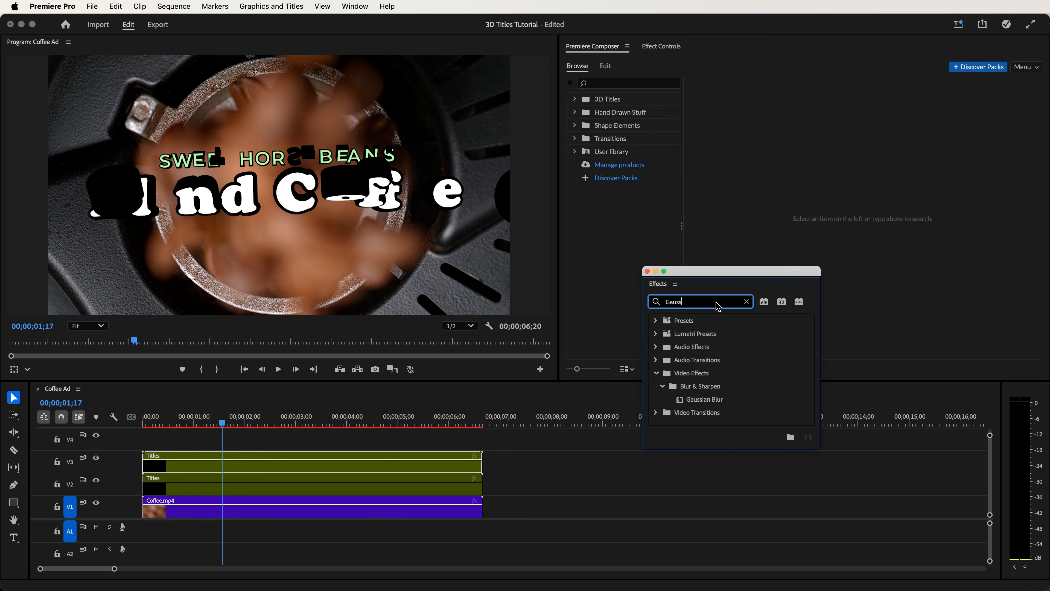
pyautogui.moveTo(699, 399); pyautogui.dragTo(358, 461)
pyautogui.moveTo(708, 271); pyautogui.dragTo(626, 589)
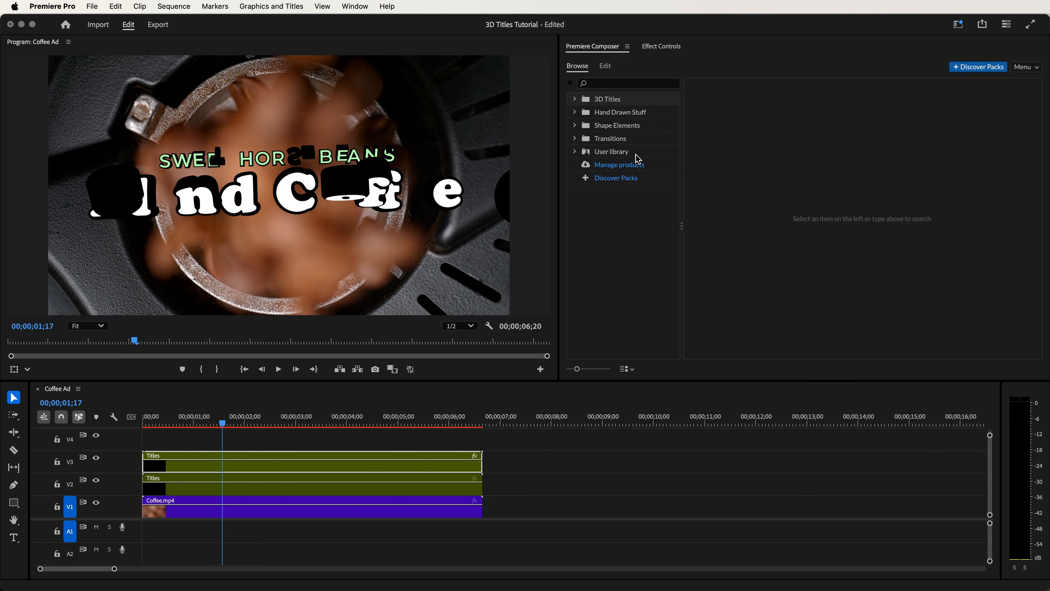
pyautogui.click(661, 47)
pyautogui.moveTo(647, 315); pyautogui.dragTo(647, 322)
# - Apply Track Matte Key to the Titles nest on V3 and set its matte to Video 4
pyautogui.moveTo(628, 587); pyautogui.dragTo(803, 270)
pyautogui.click(792, 298)
pyautogui.write('Track Matte')
pyautogui.click(774, 398)
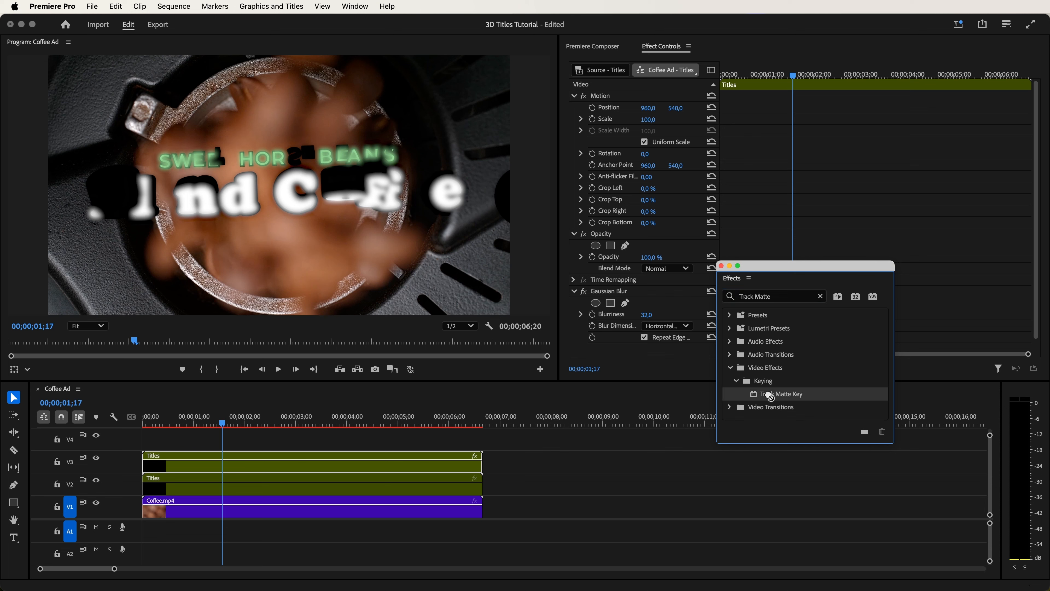
pyautogui.moveTo(558, 441); pyautogui.dragTo(439, 471)
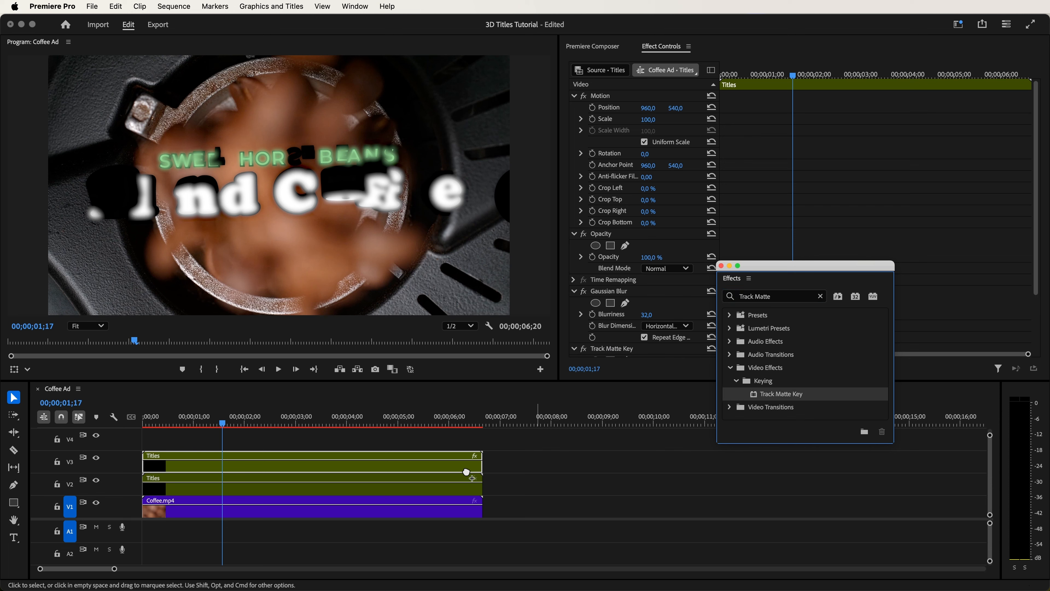
pyautogui.moveTo(794, 267); pyautogui.dragTo(637, 590)
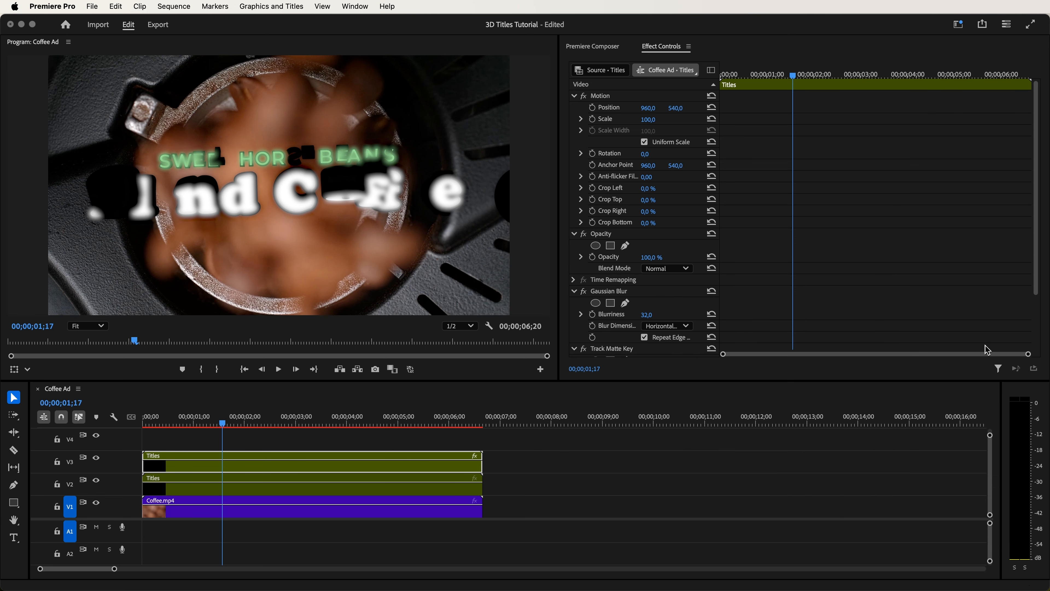
pyautogui.moveTo(1041, 274); pyautogui.dragTo(1038, 317)
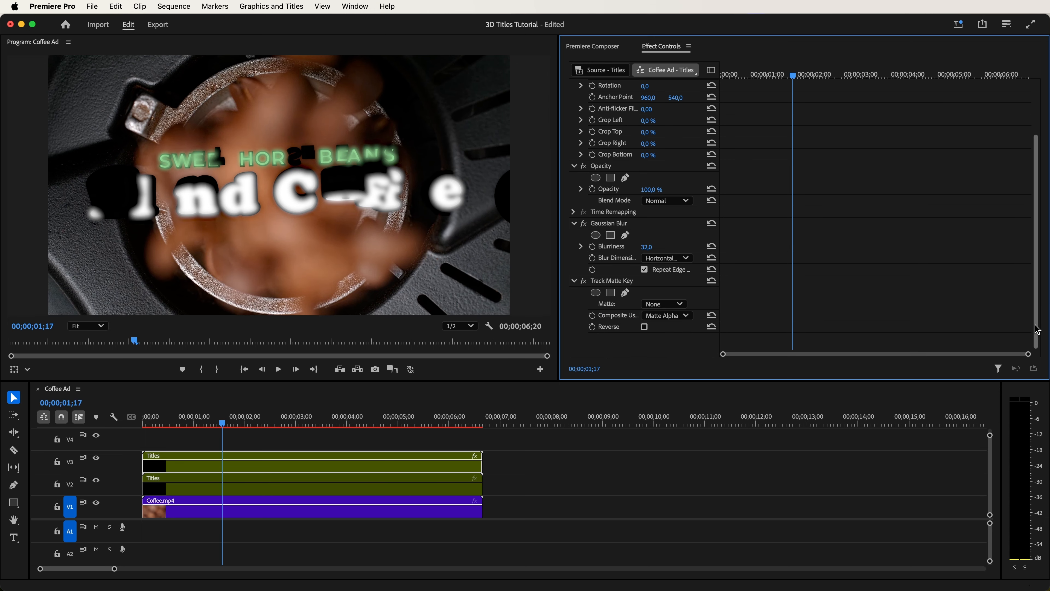
pyautogui.click(681, 308)
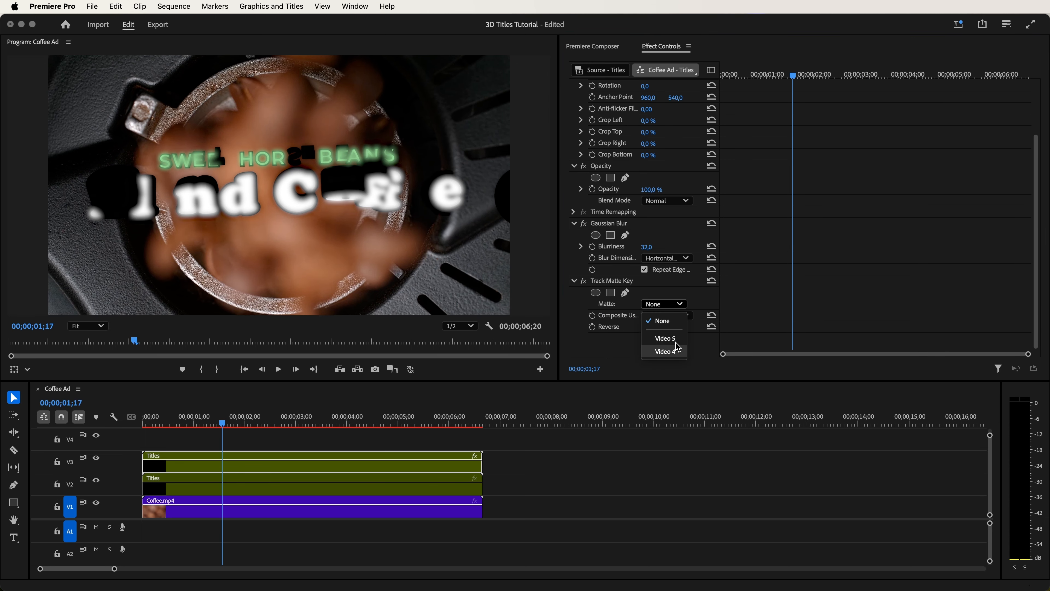
pyautogui.click(665, 351)
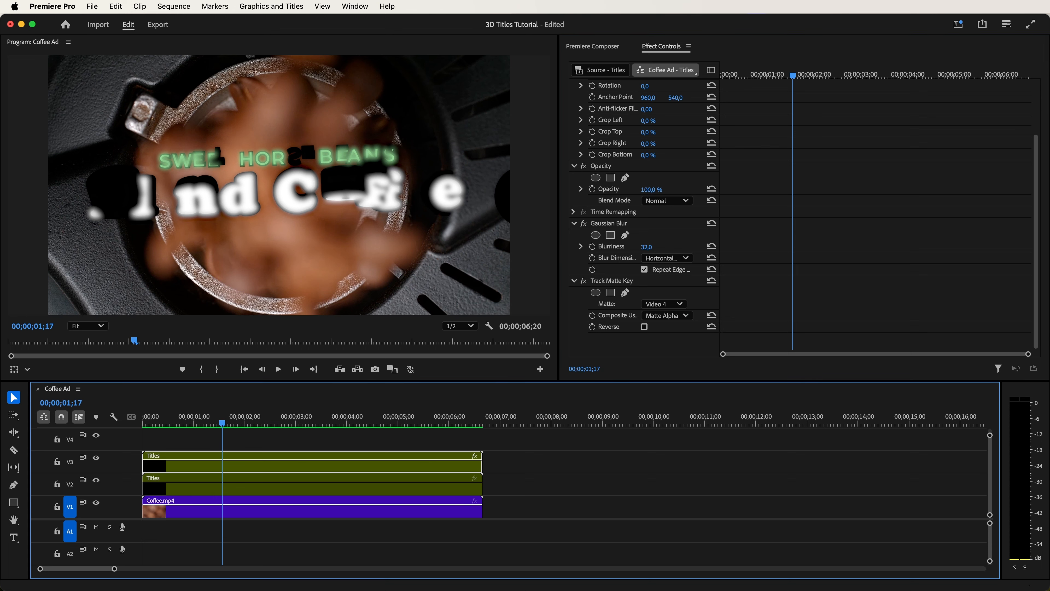
# - Place Blur Mask.mov on V4 at the sequence start and play the clip on its own to review the mask
pyautogui.moveTo(706, 590); pyautogui.dragTo(733, 228)
pyautogui.moveTo(628, 309); pyautogui.dragTo(447, 435)
pyautogui.moveTo(271, 448); pyautogui.dragTo(159, 445)
pyautogui.moveTo(695, 219); pyautogui.dragTo(511, 590)
pyautogui.click(250, 444)
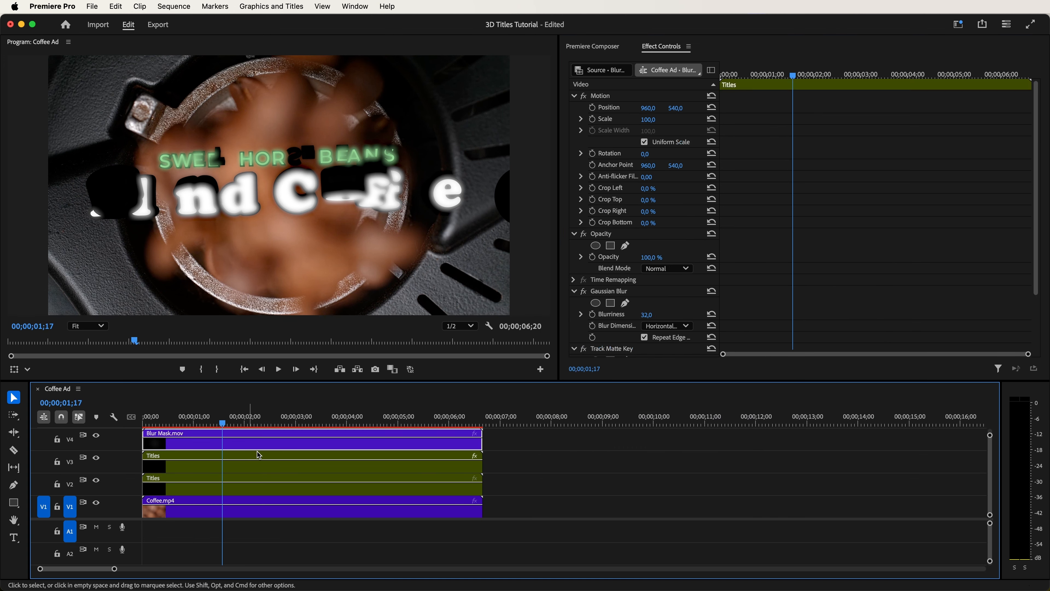
pyautogui.doubleClick(250, 442)
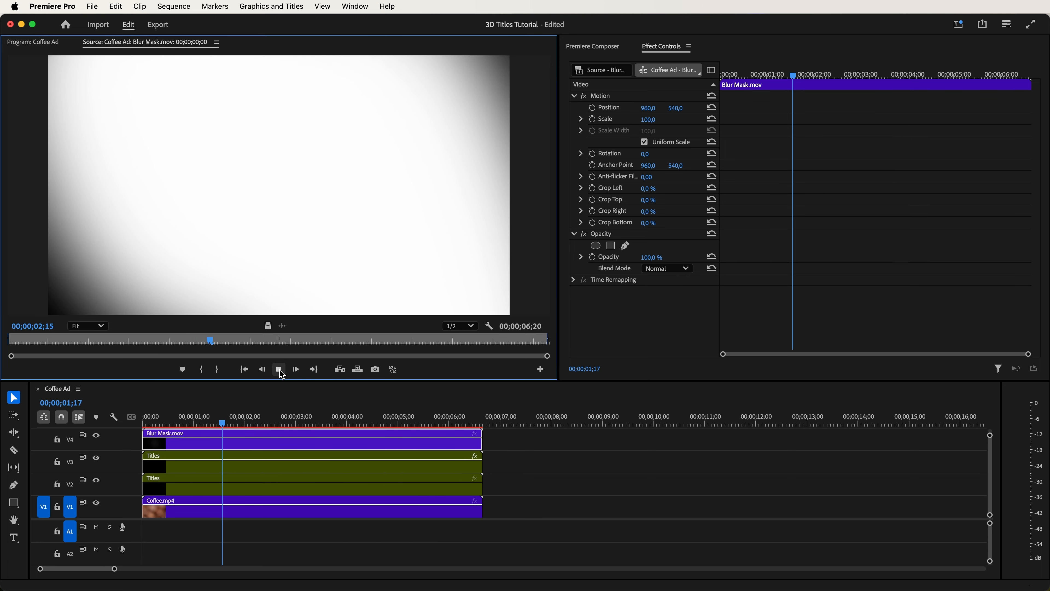
pyautogui.press('super+w')
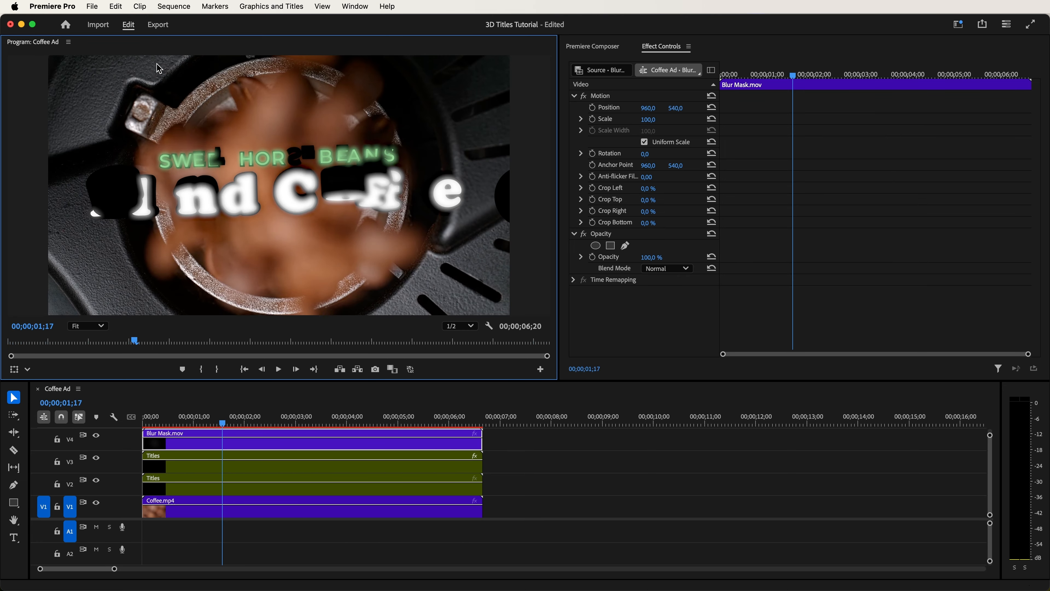
# - Reverse the Track Matte Key on the V3 Titles nest and preview the edge blur
pyautogui.click(350, 469)
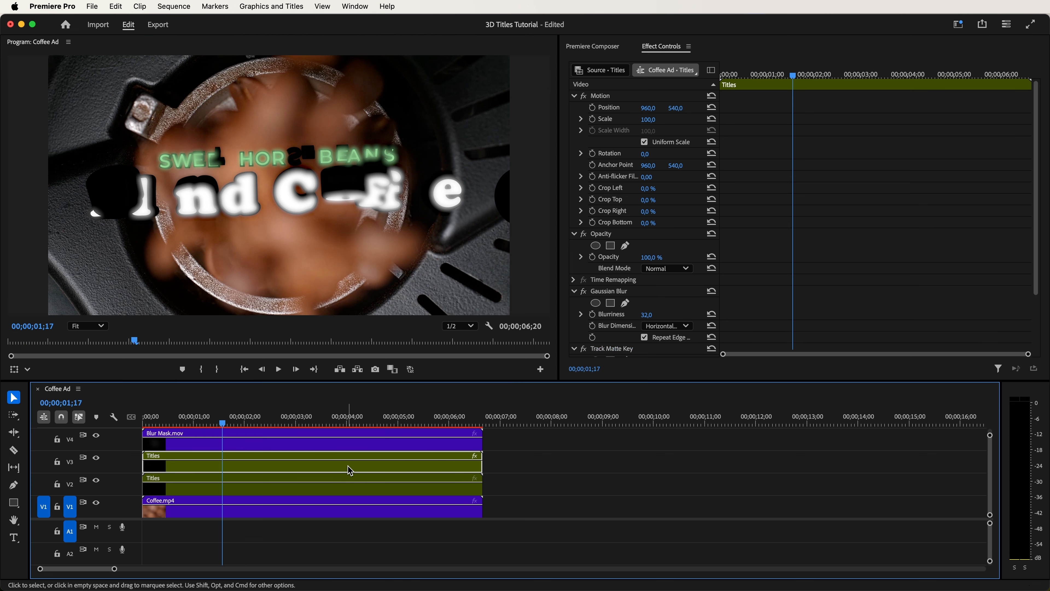
pyautogui.moveTo(1036, 263); pyautogui.dragTo(1041, 317)
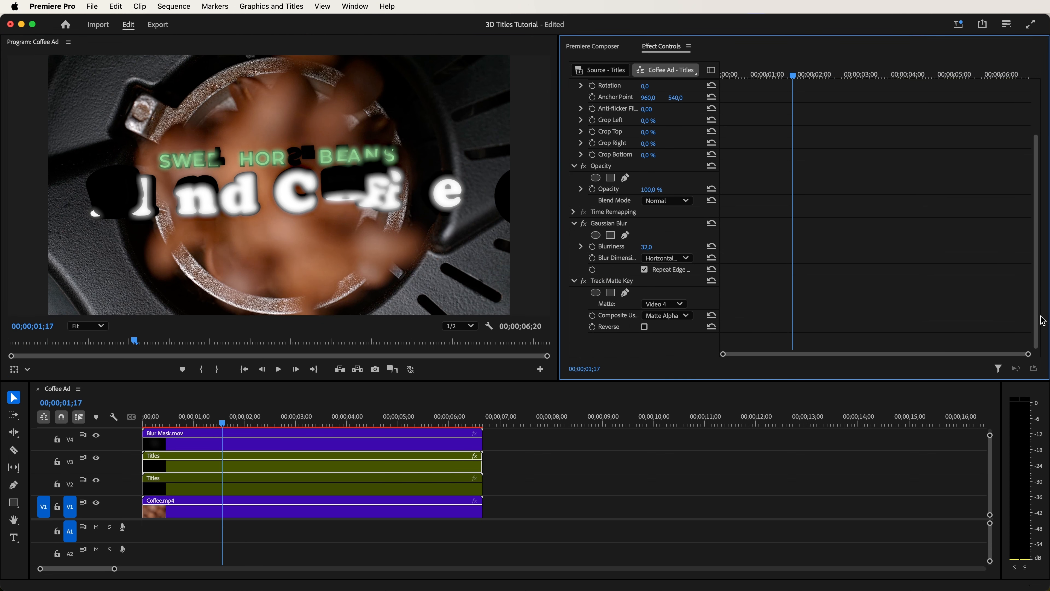
pyautogui.click(645, 328)
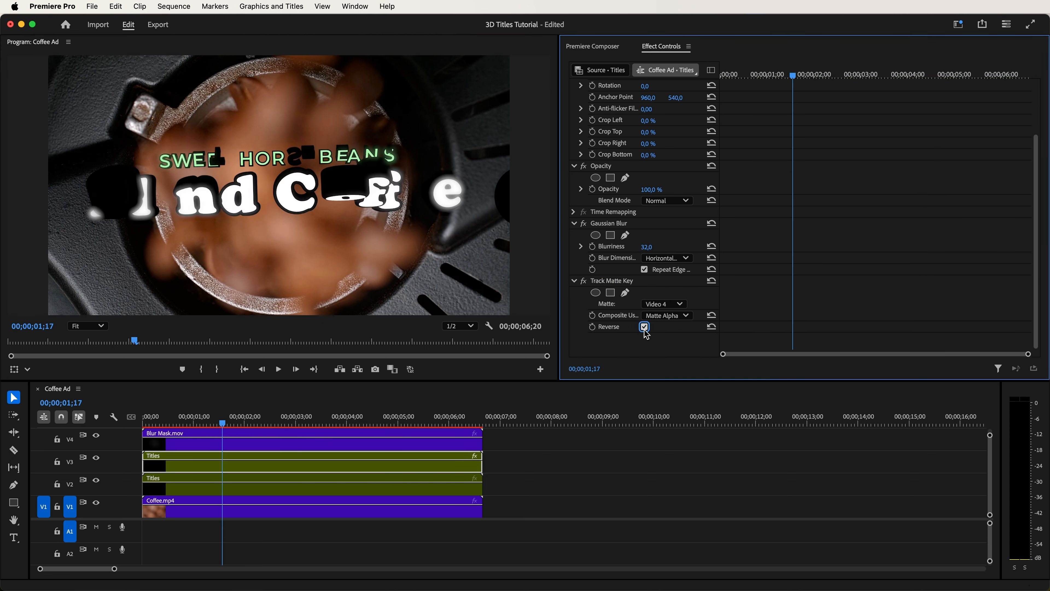
pyautogui.press('space')
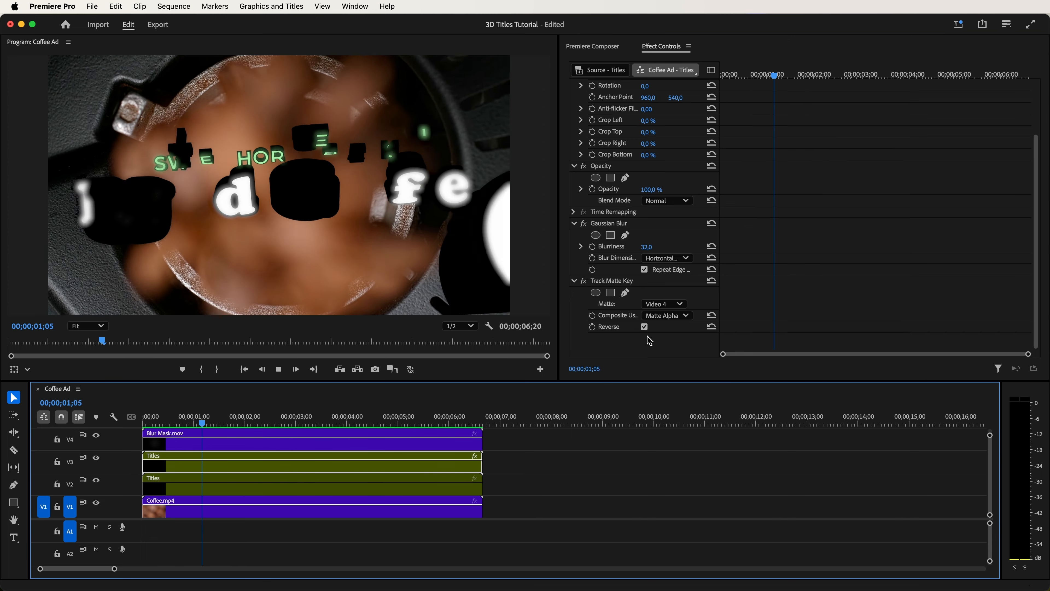